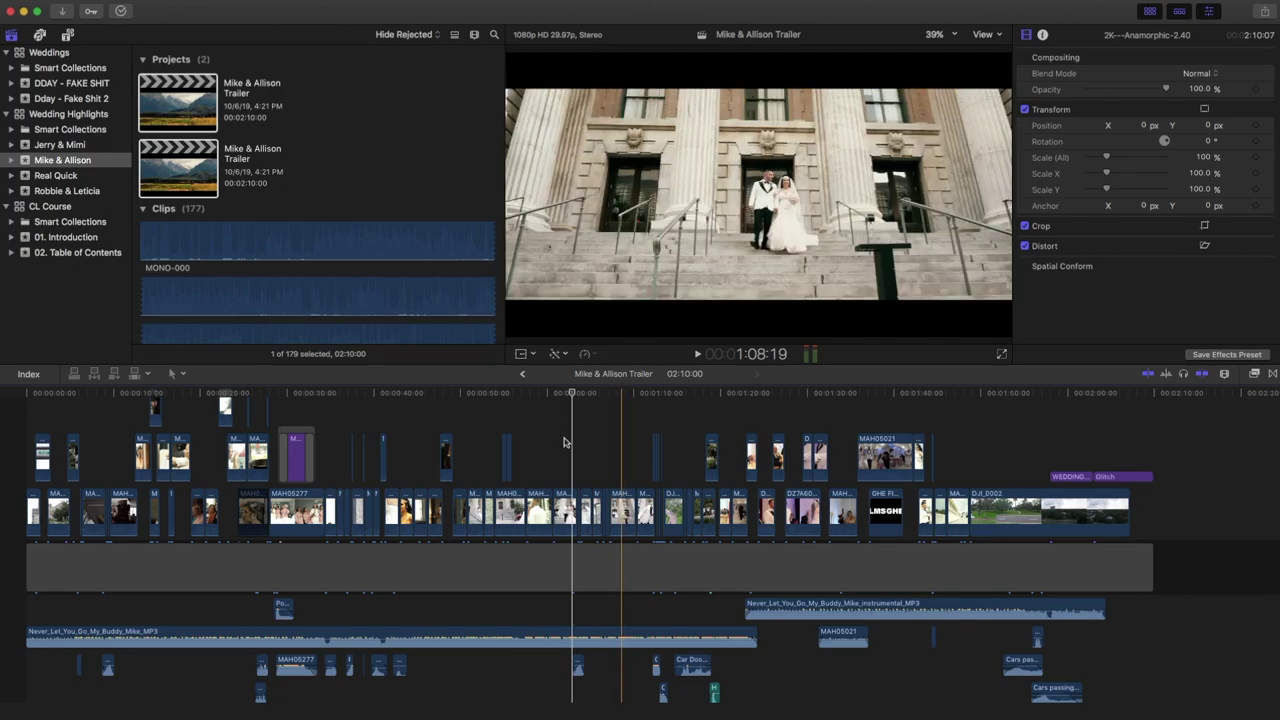
Step: Play back the wedding trailer from several points in its first minute, at a lowered sound volume
click(551, 435)
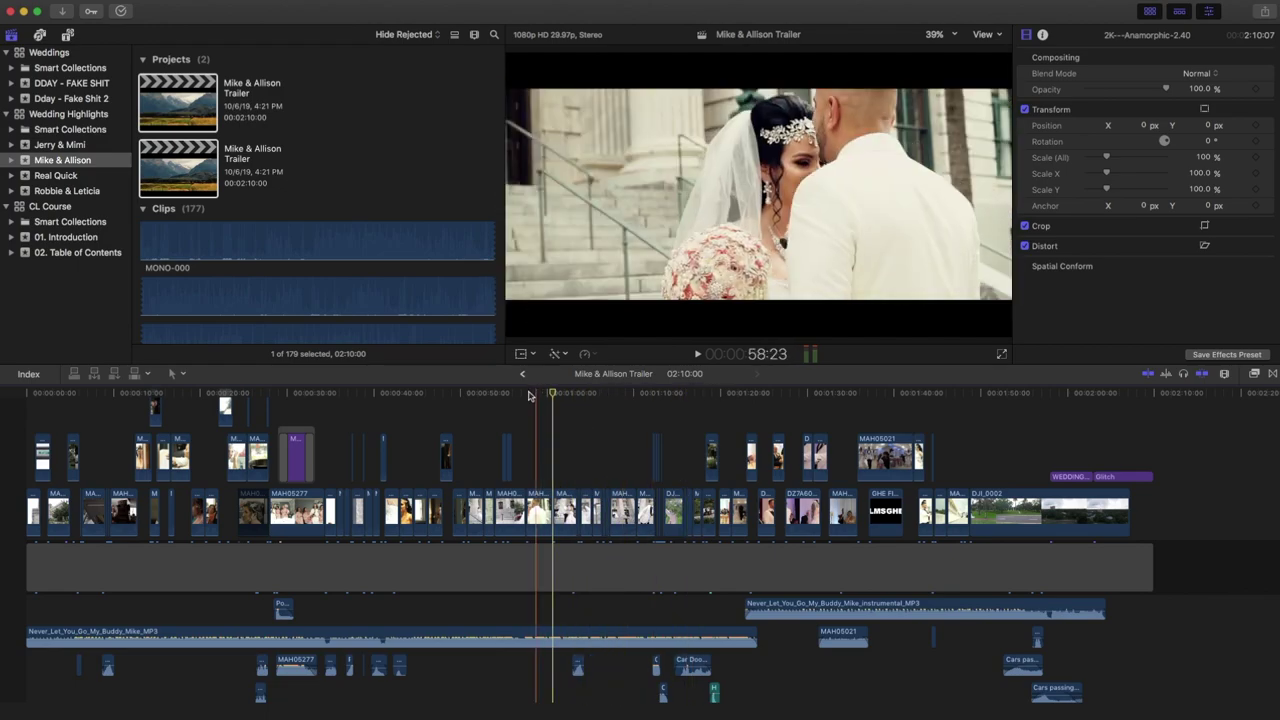
click(489, 402)
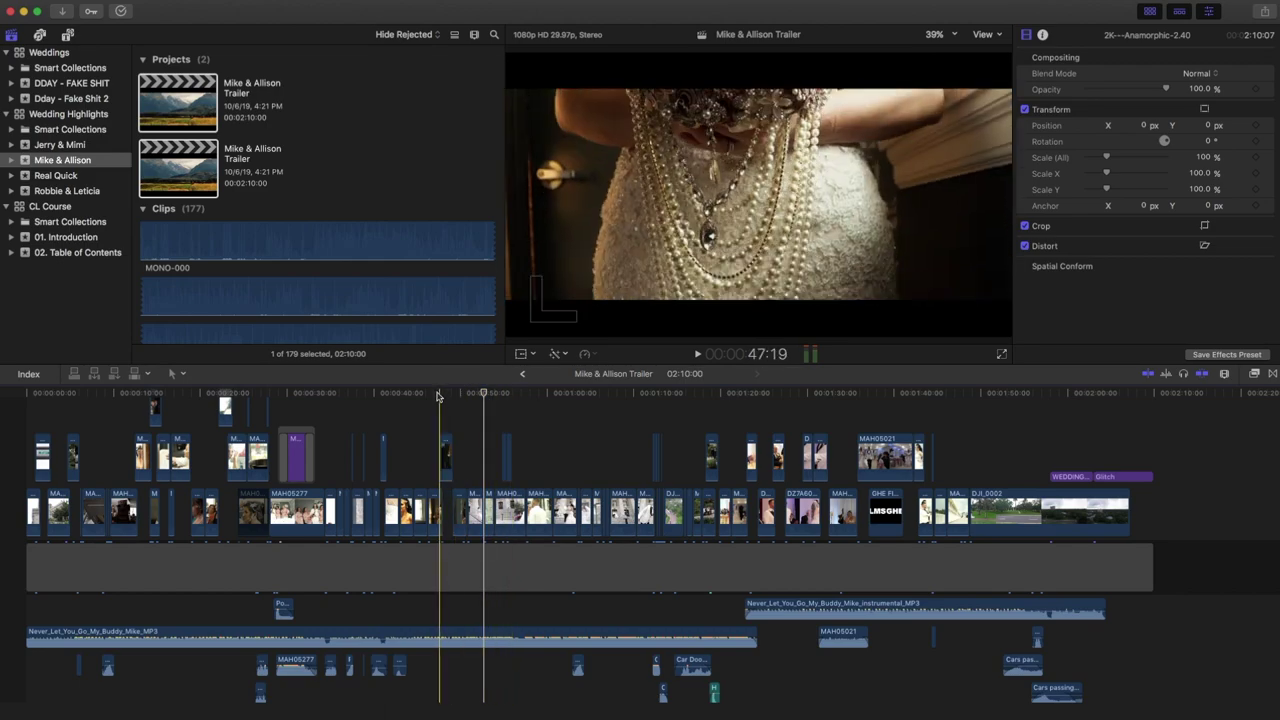
key(space)
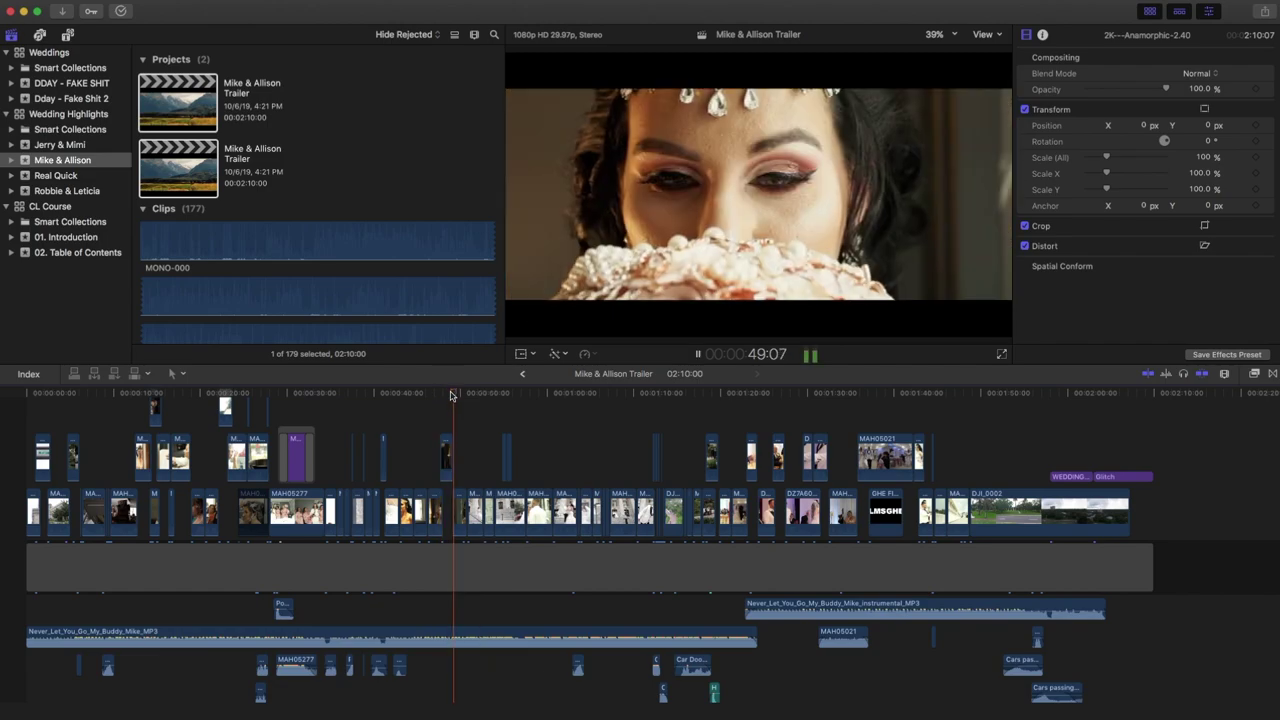
key(XF86AudioLowerVolume)
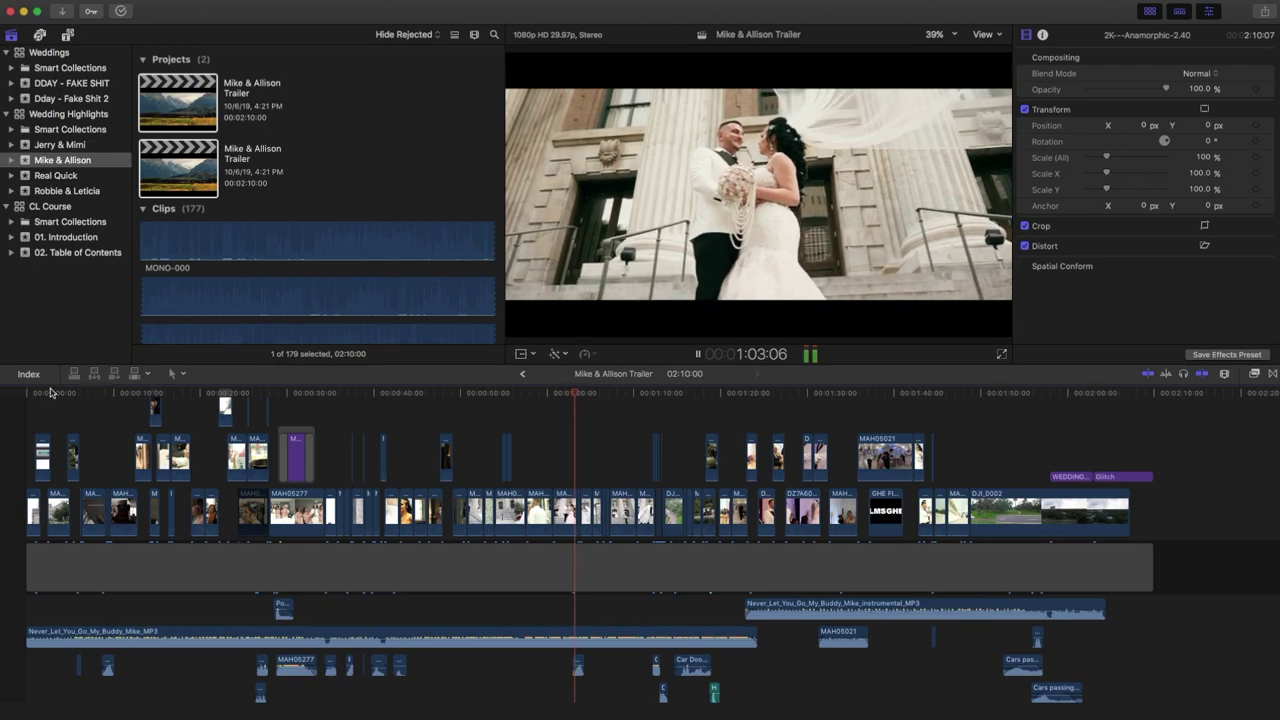
click(138, 387)
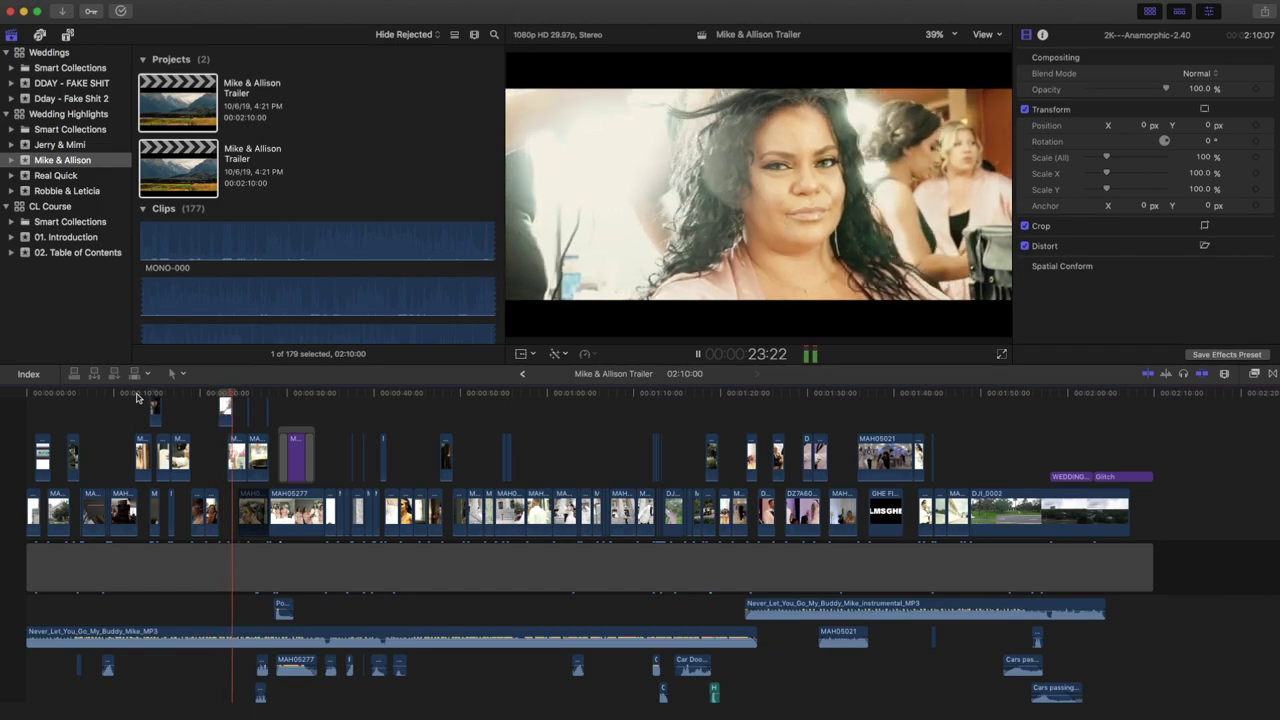
key(space)
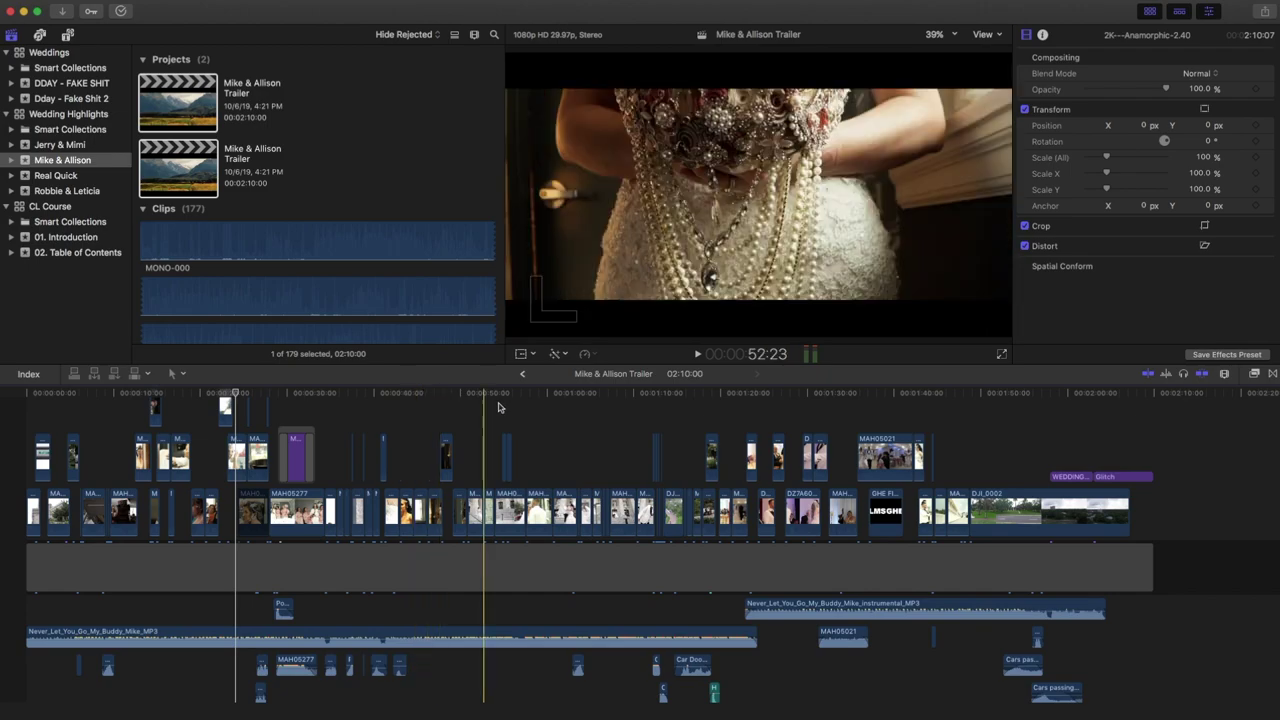
click(566, 410)
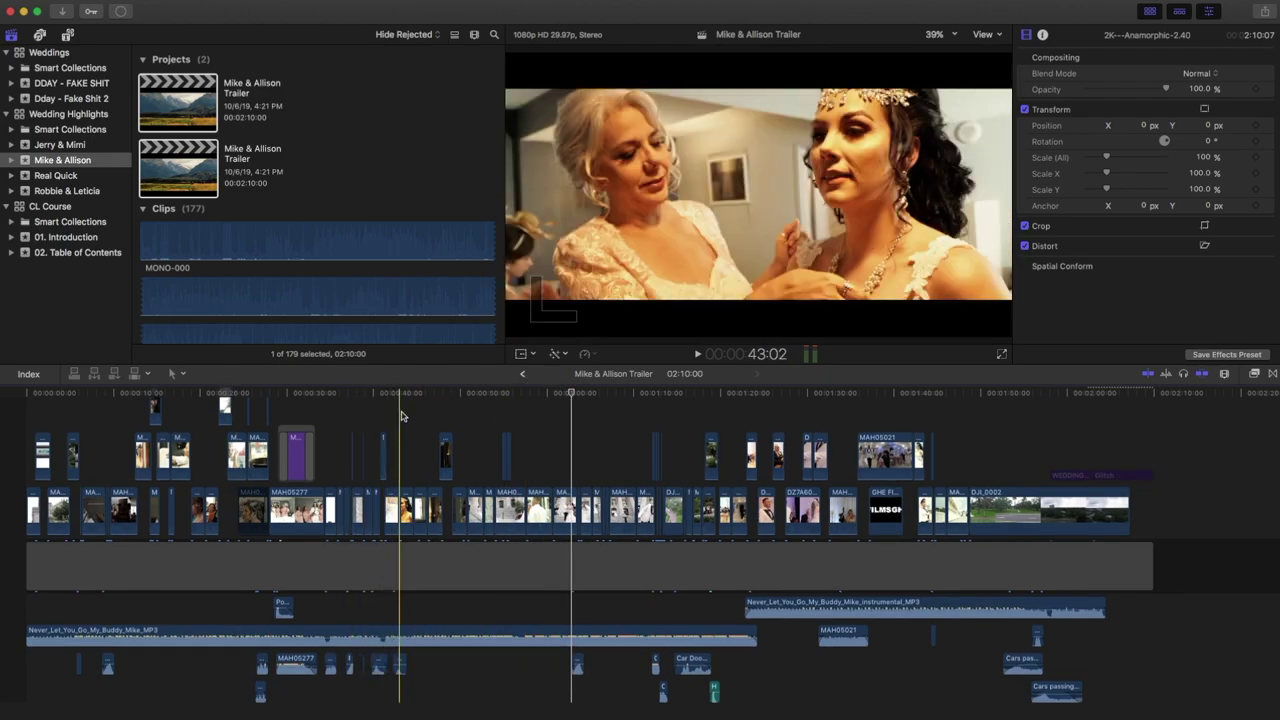
Step: Examine the timeline clips around 43:02 at several magnification levels
click(401, 415)
scroll(401, 415, up, 5)
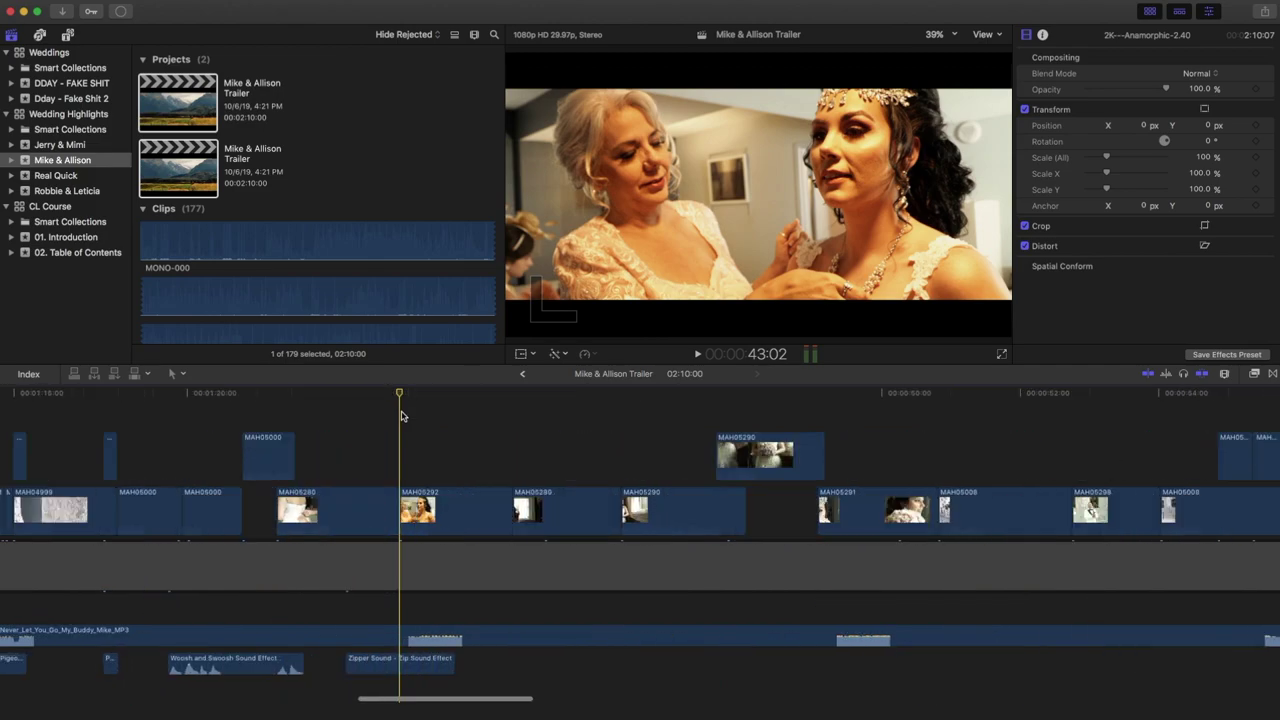
scroll(401, 415, up, 3)
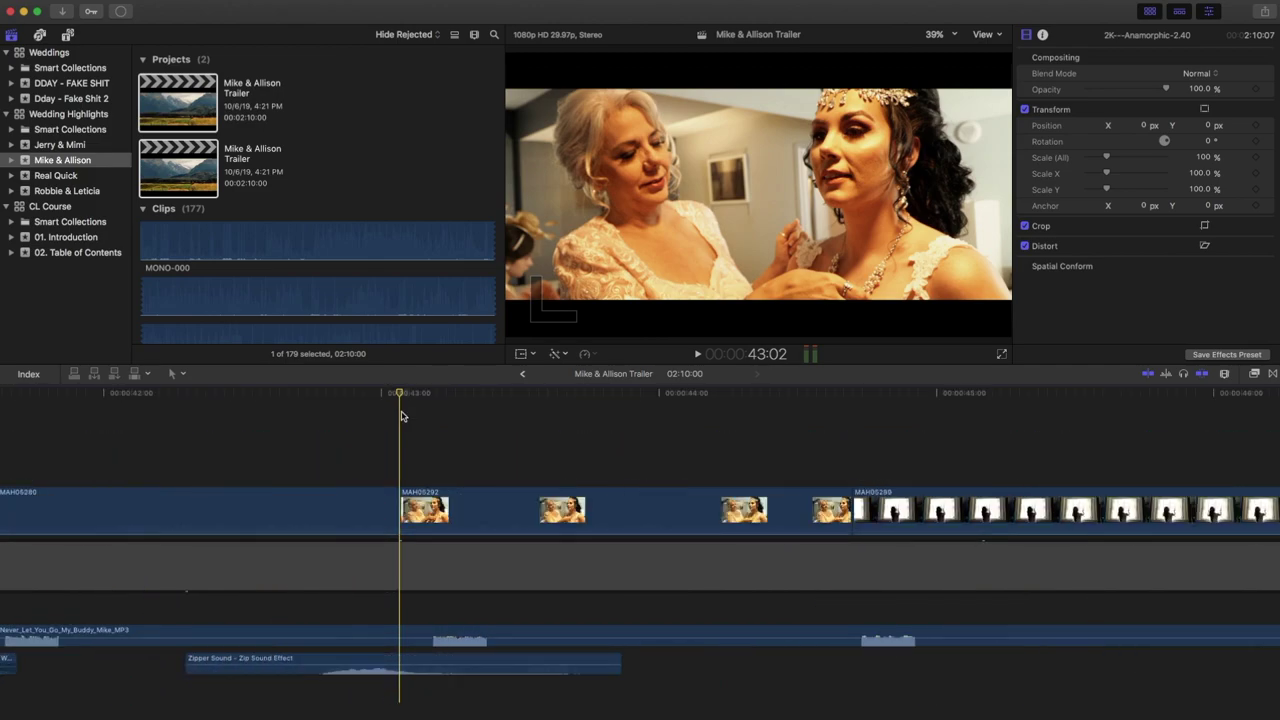
scroll(401, 415, down, 3)
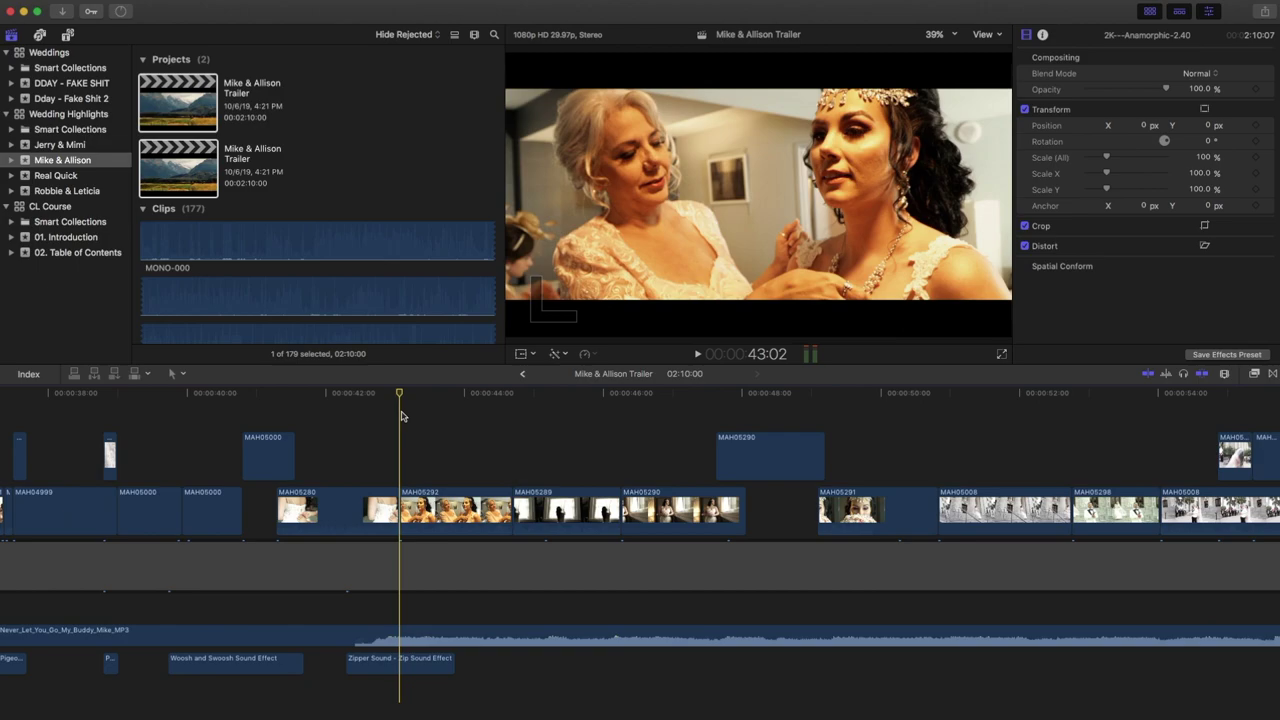
scroll(401, 415, up, 2)
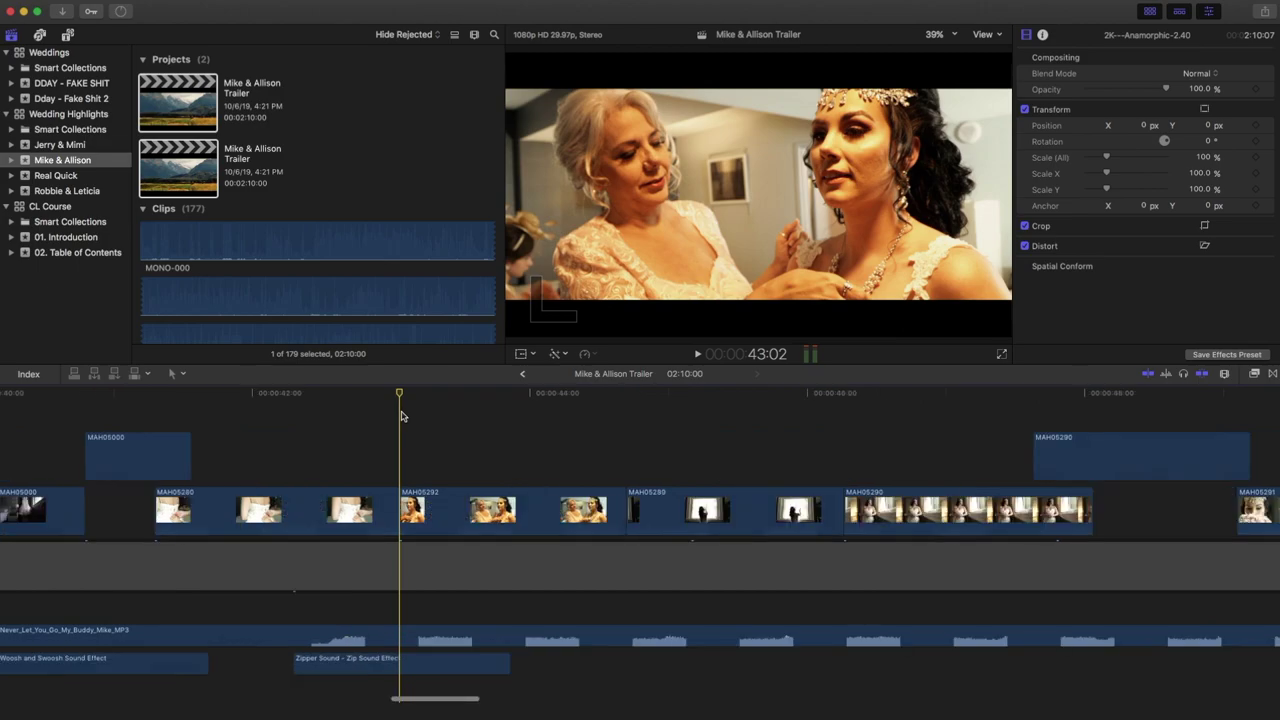
scroll(401, 415, down, 2)
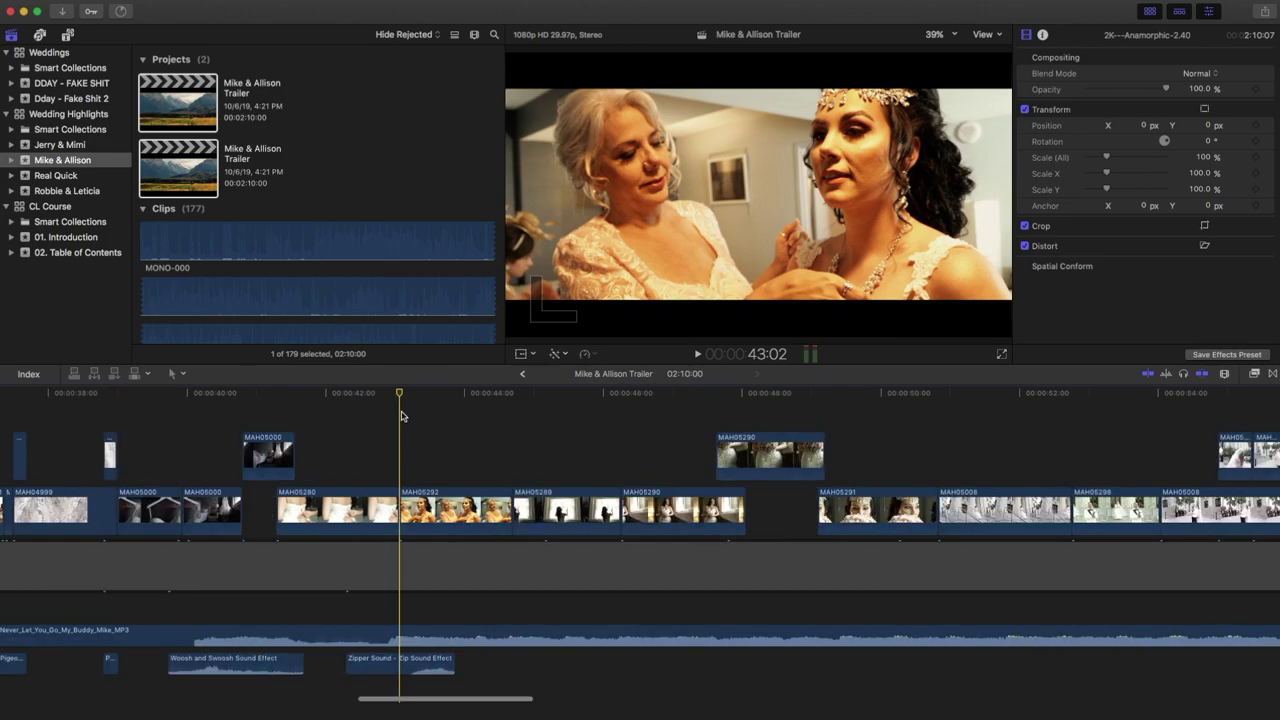
scroll(401, 415, down, 2)
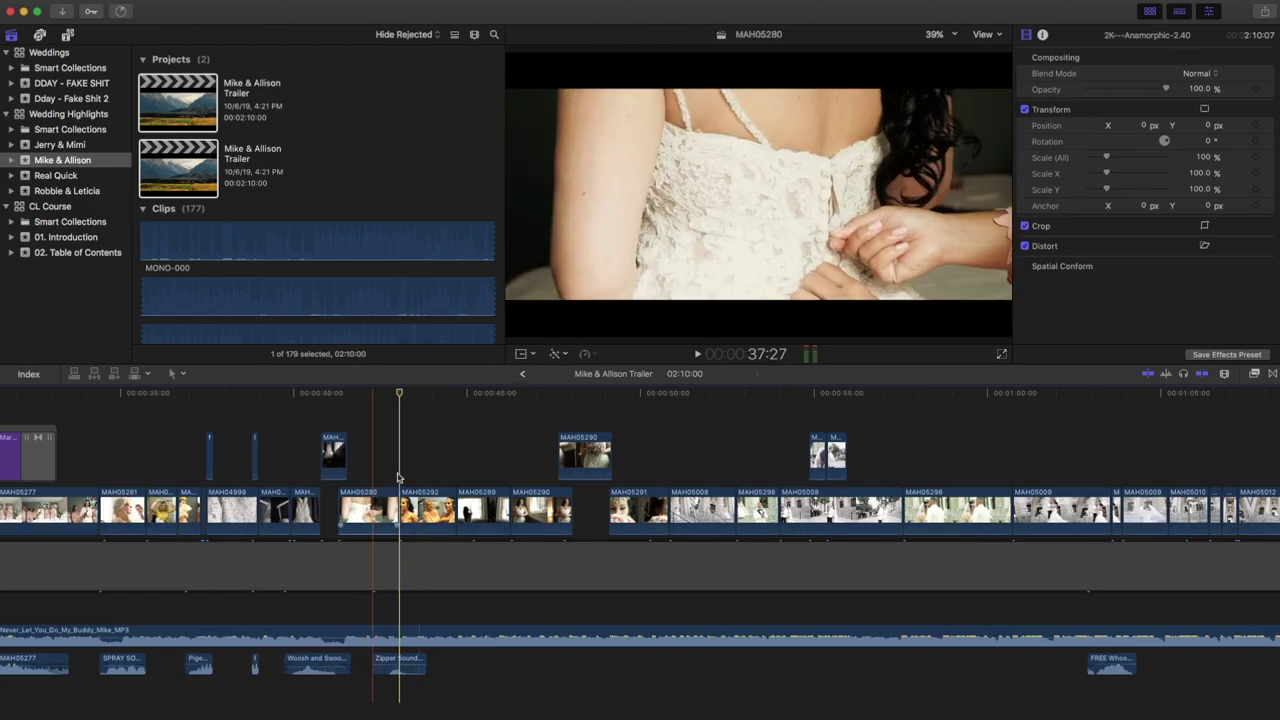
Step: Play the section from clip MAH05292 into MAH05289 in a close-up timeline view, and fit the whole project in the timeline
click(425, 436)
scroll(426, 437, up, 5)
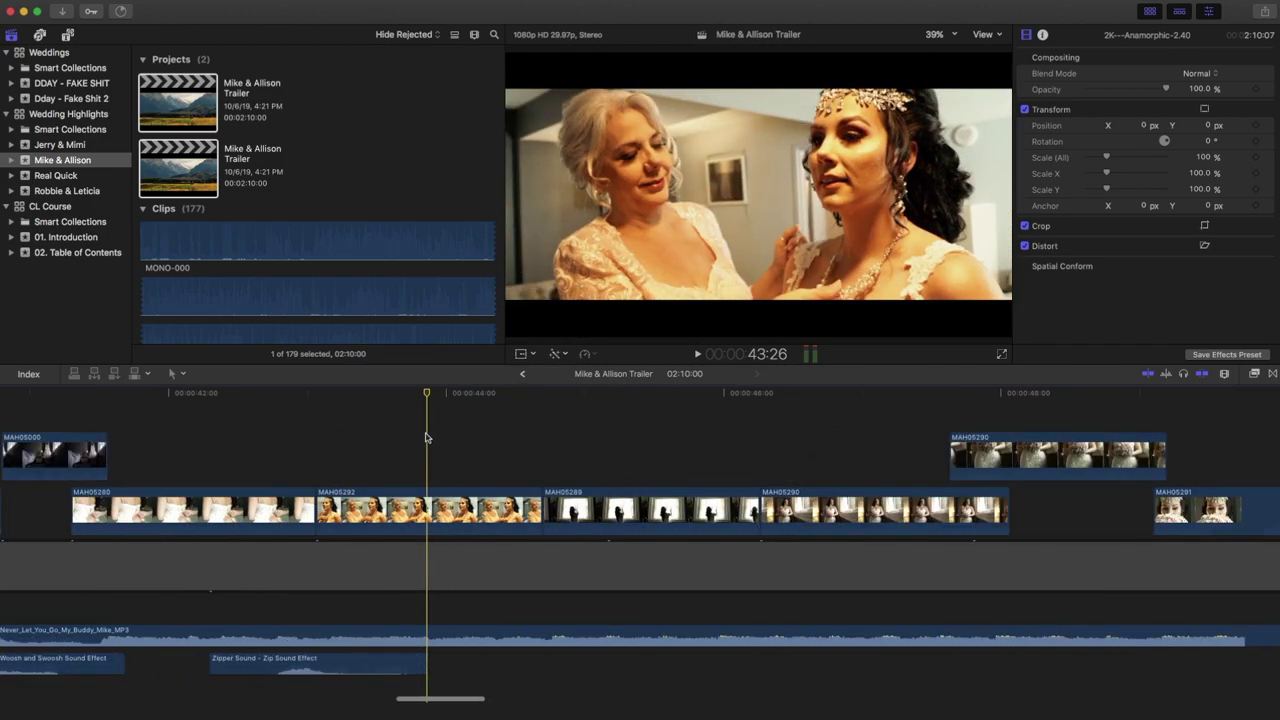
click(516, 426)
key(space)
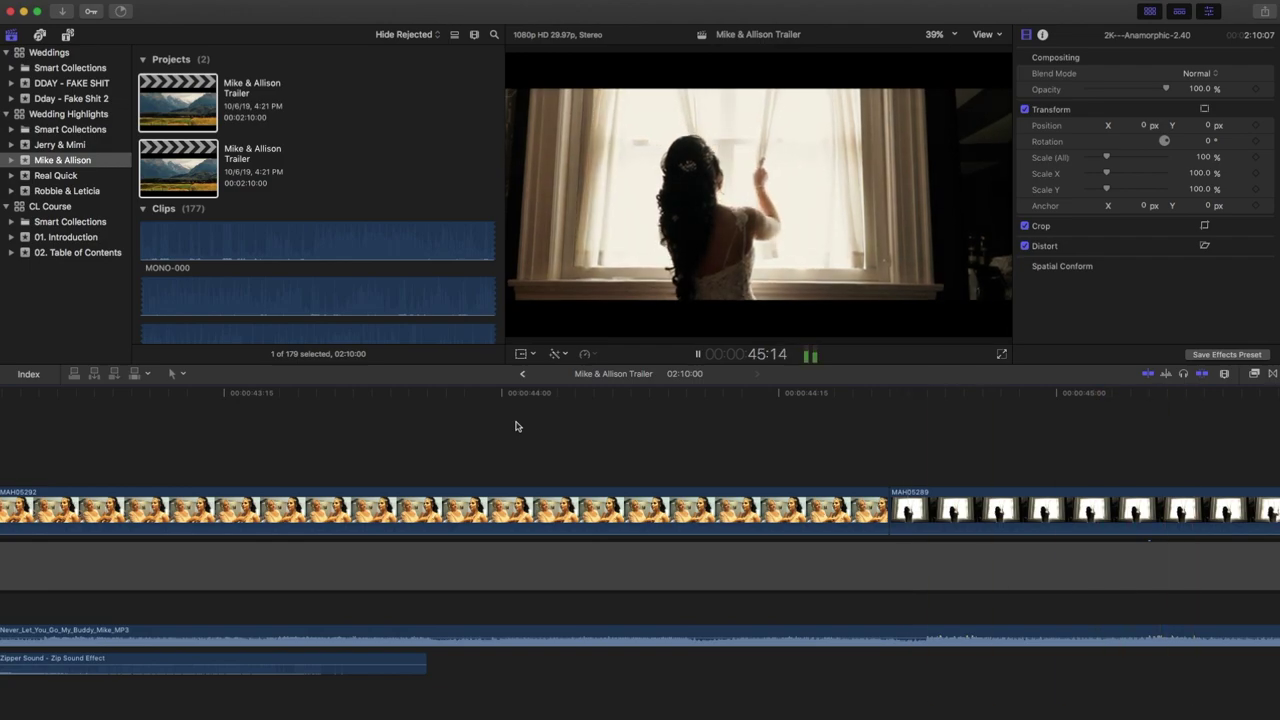
key(space)
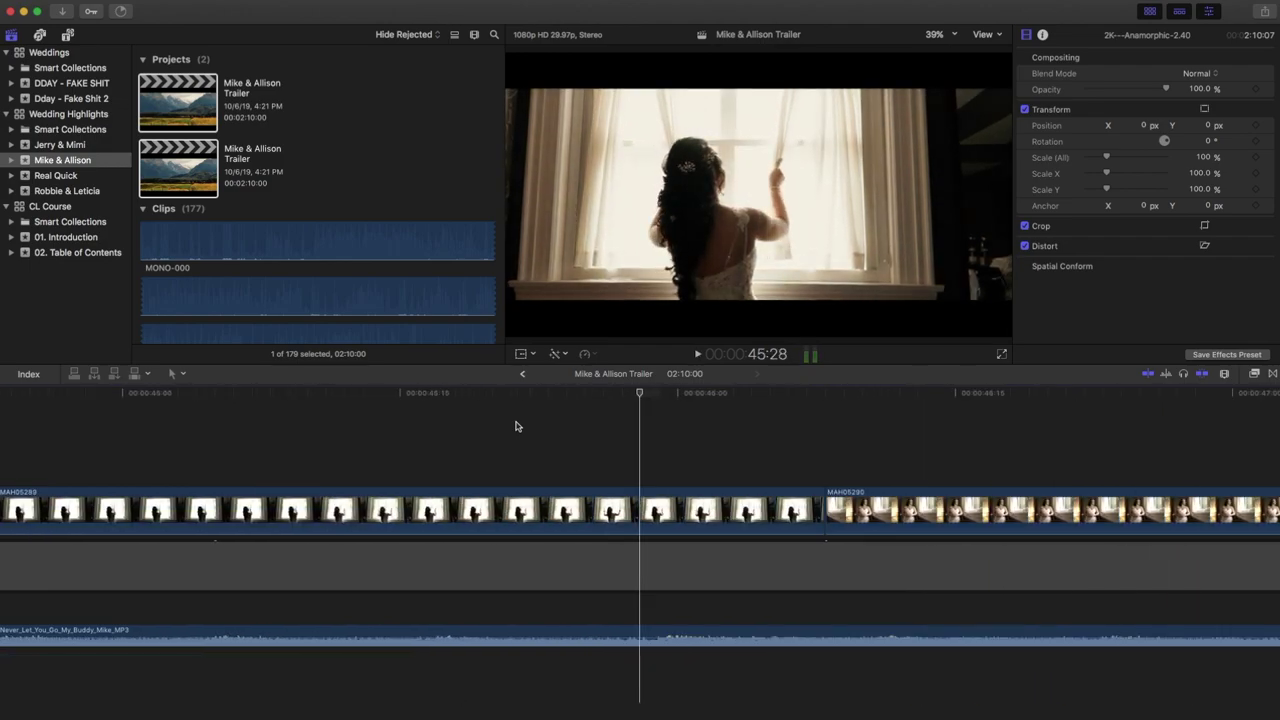
key(shift+z)
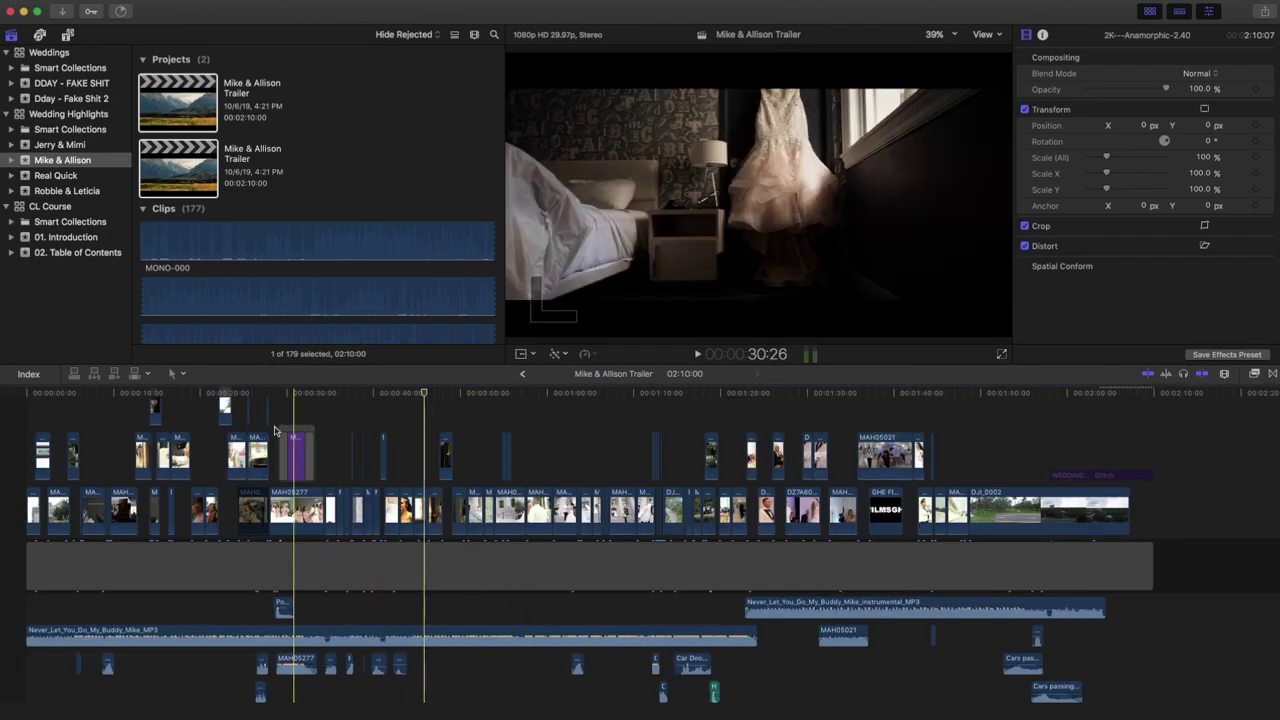
Step: Play back the couple's scenes on the steps from several points between about 0:50 and 1:00
click(493, 410)
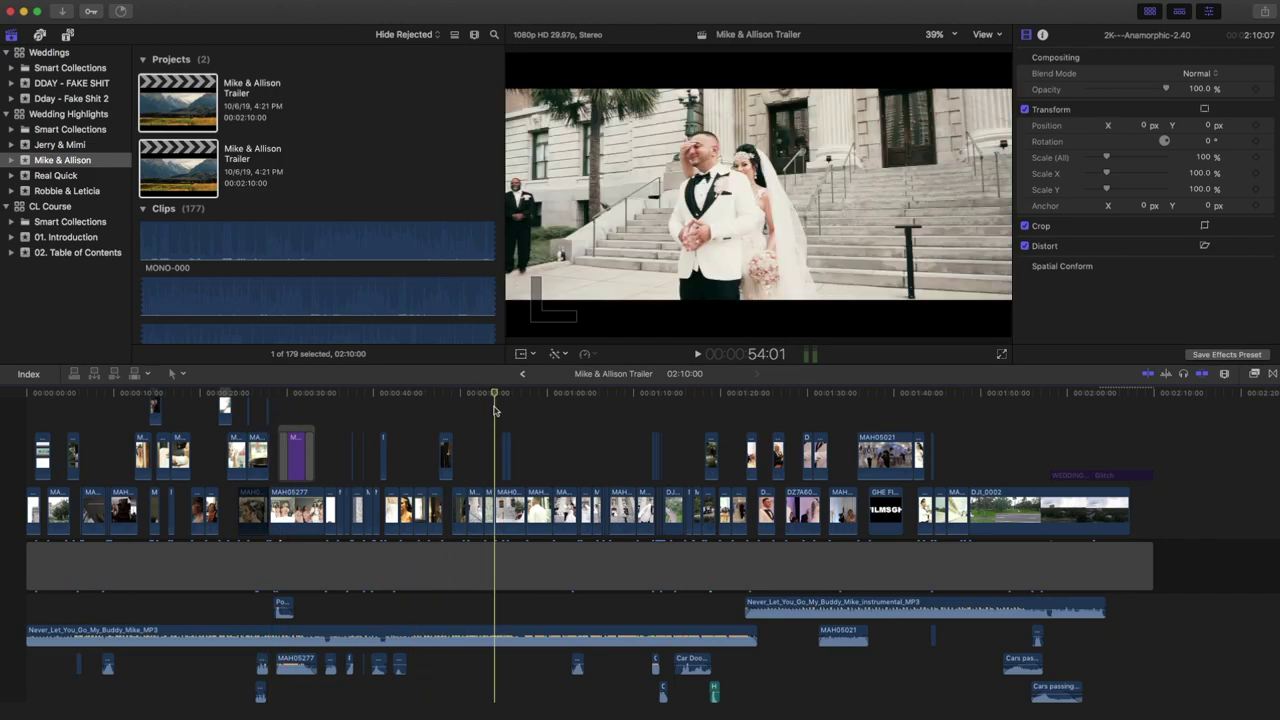
scroll(494, 410, up, 4)
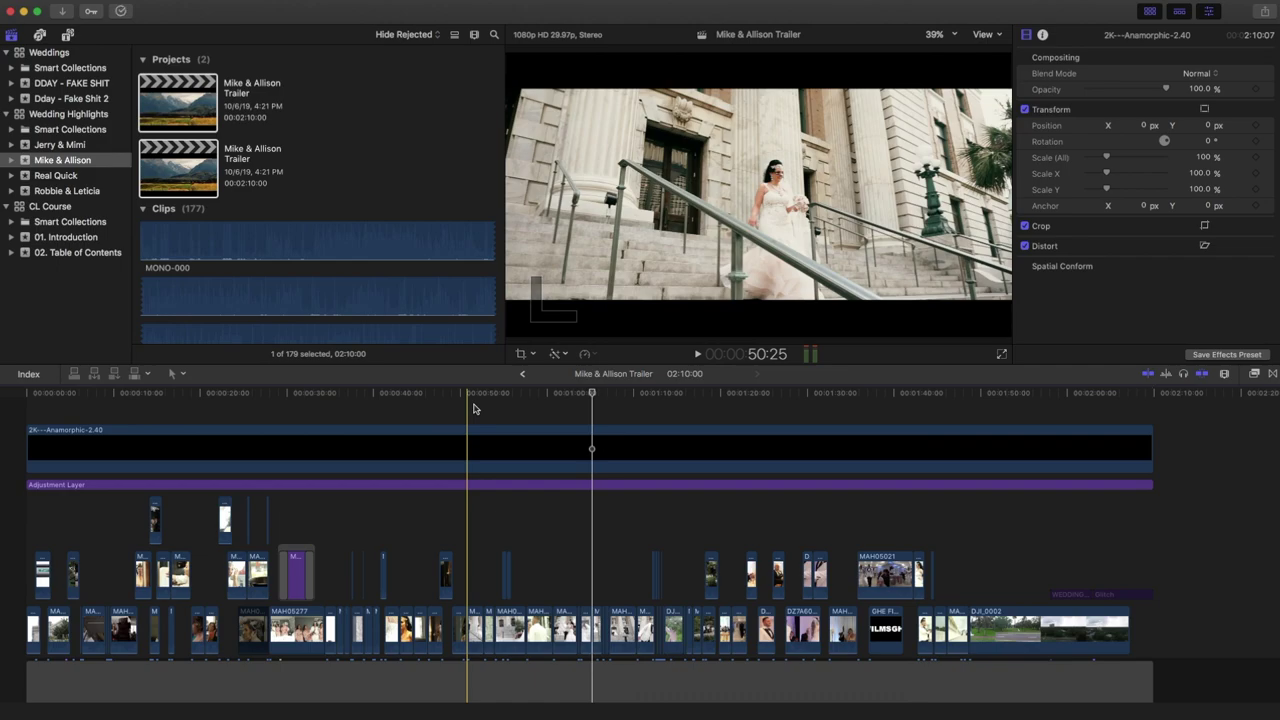
key(shift+n)
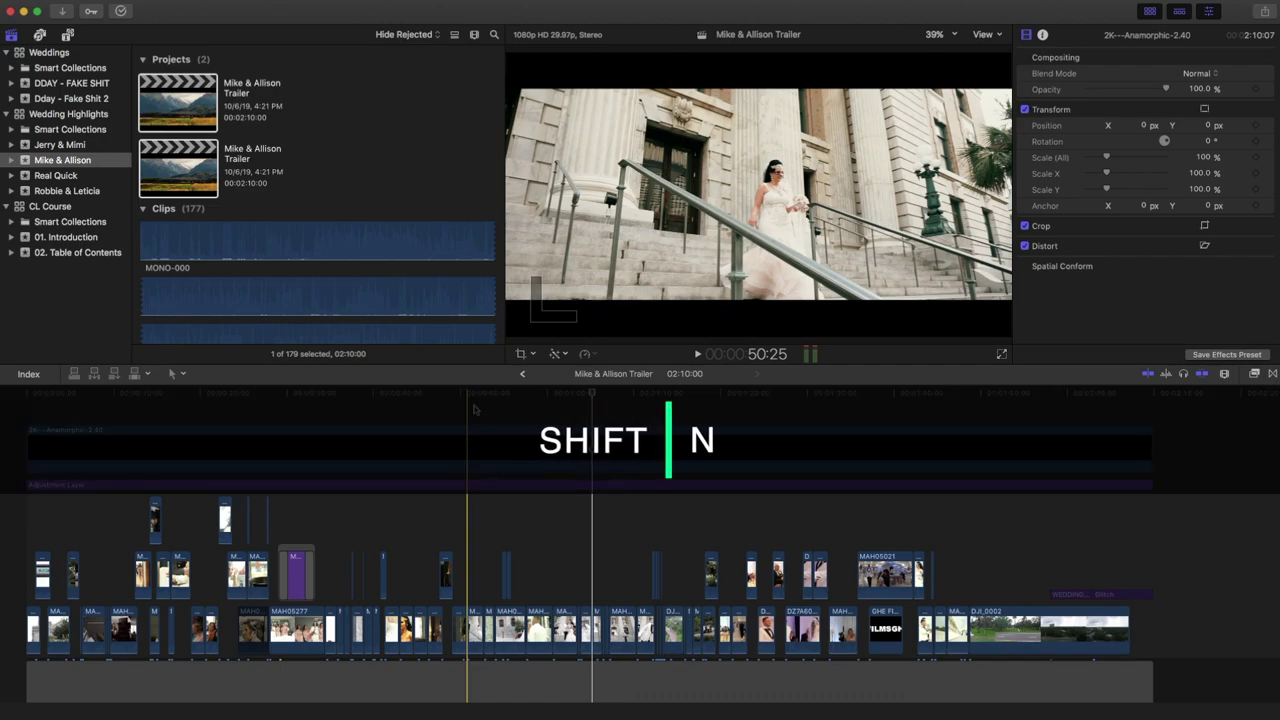
click(571, 556)
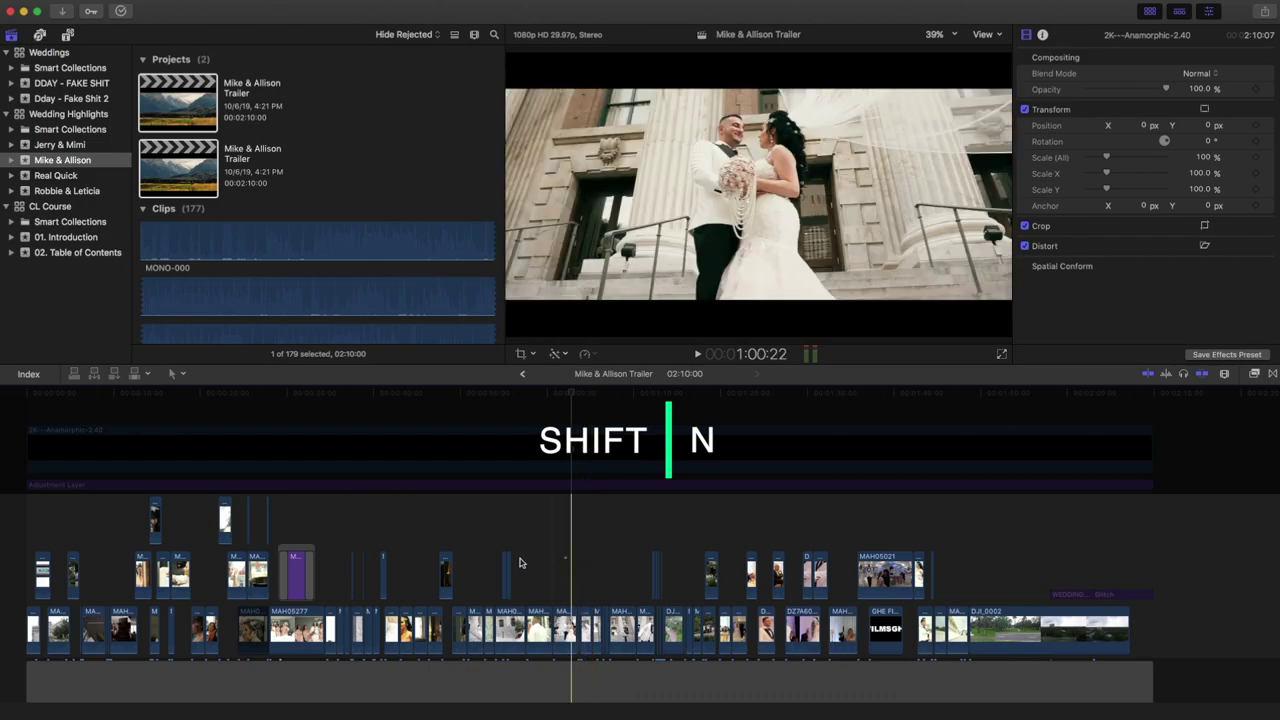
key(space)
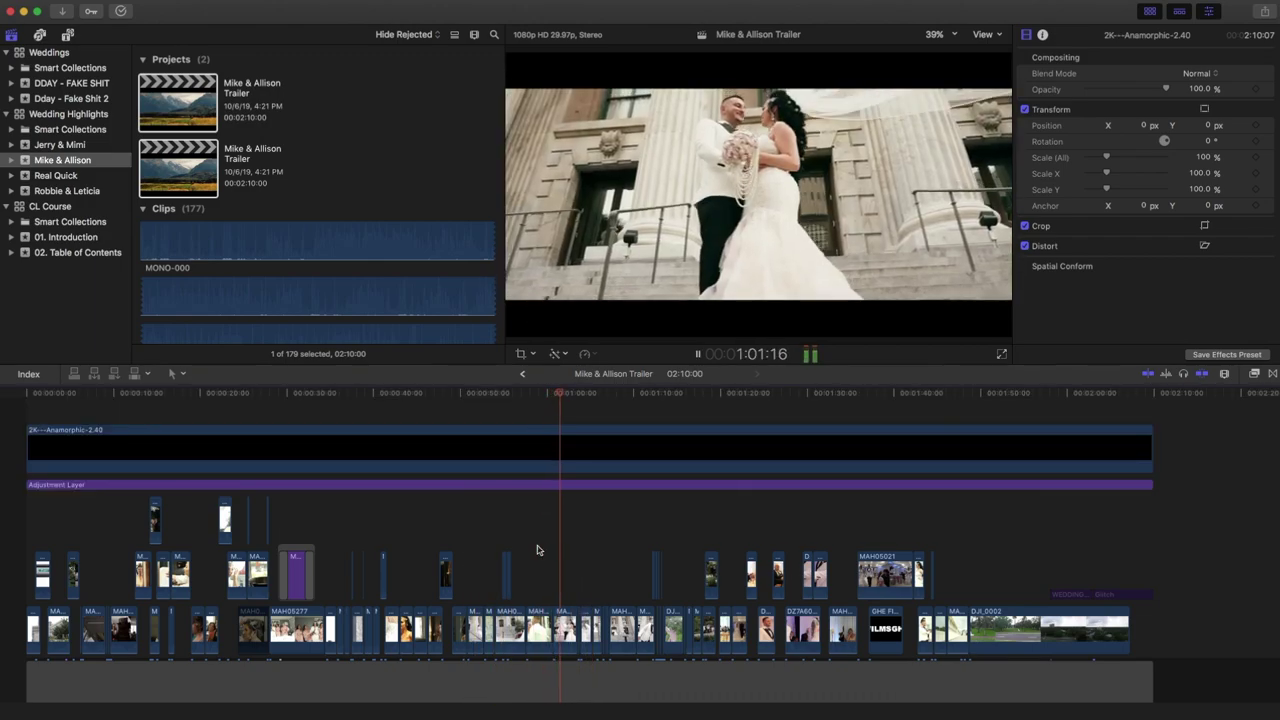
click(537, 550)
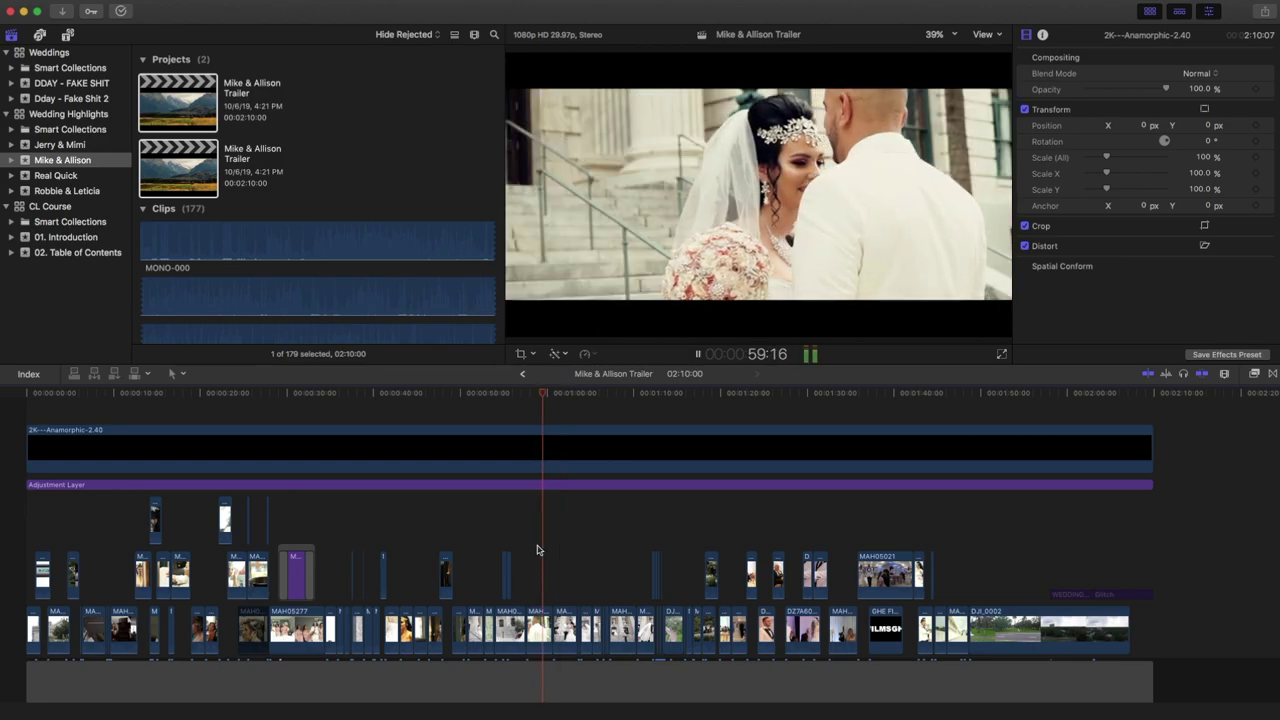
key(space)
key(space)
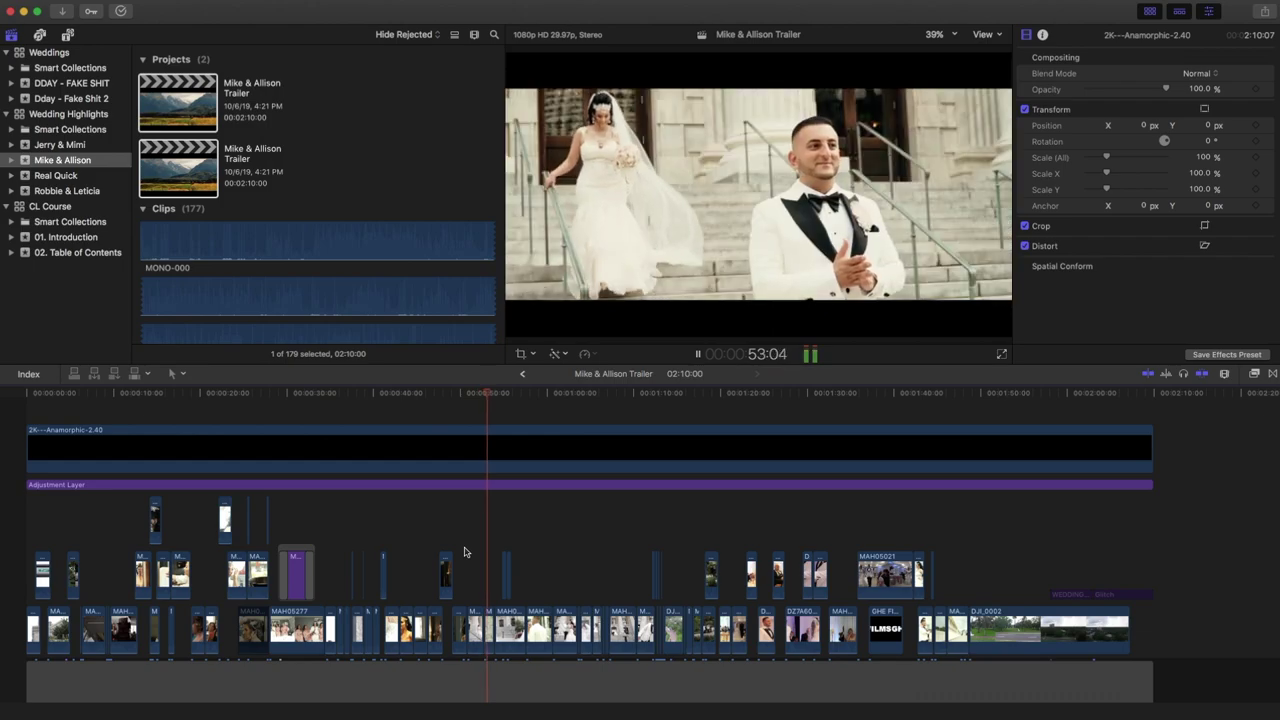
key(space)
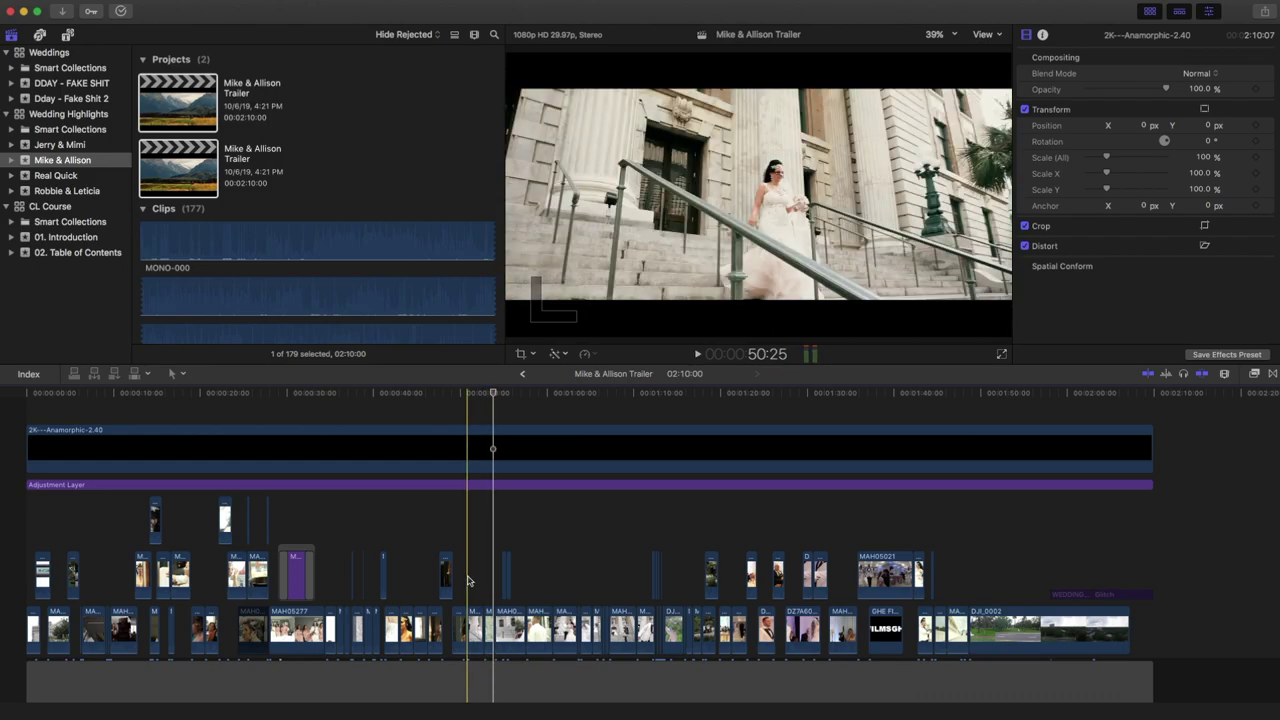
Step: Show the retime editor for the MAH05008 clip at about 0:51 on the primary storyline
click(470, 628)
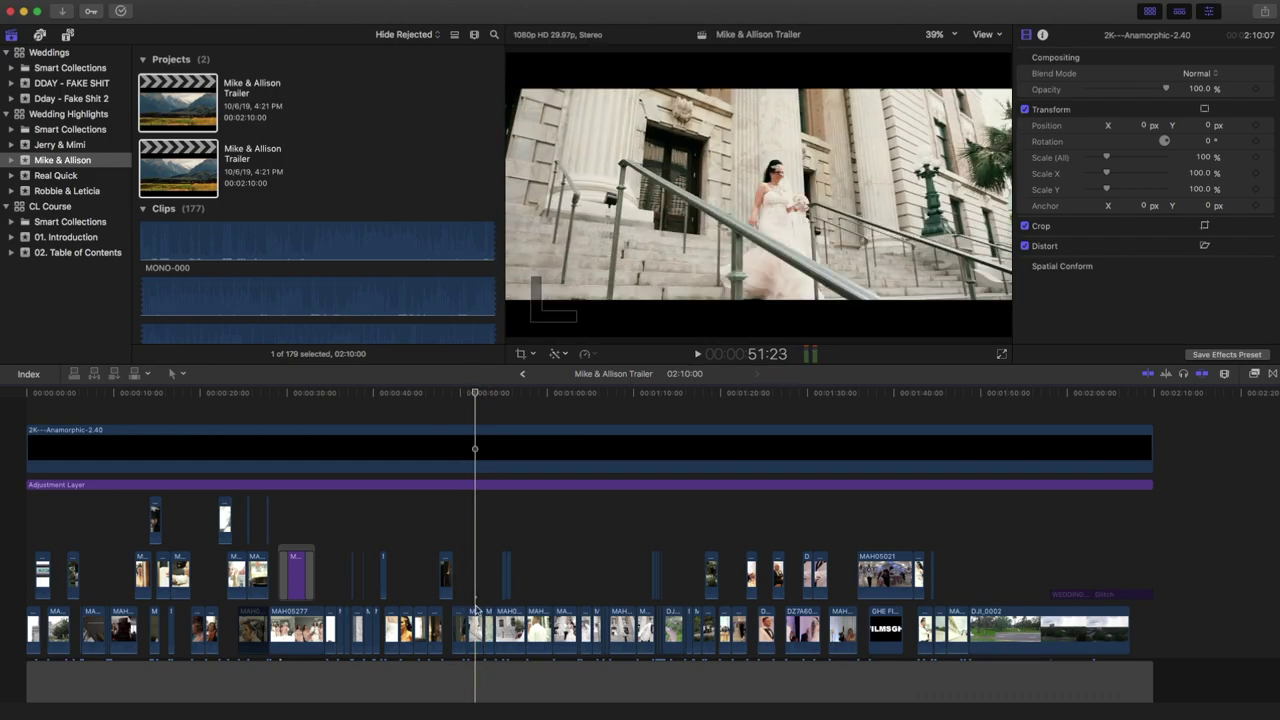
key(super+equal)
key(super+equal)
key(super+equal)
key(super+equal)
key(super+equal)
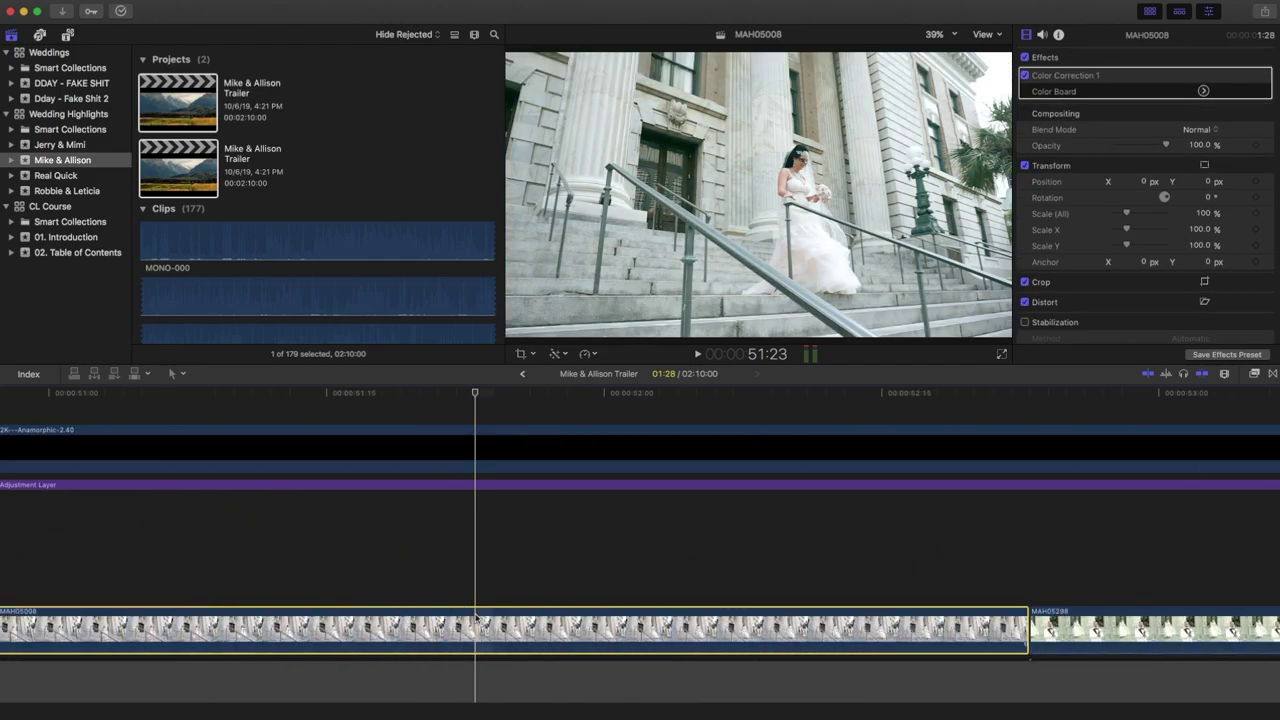
key(super+minus)
key(super+minus)
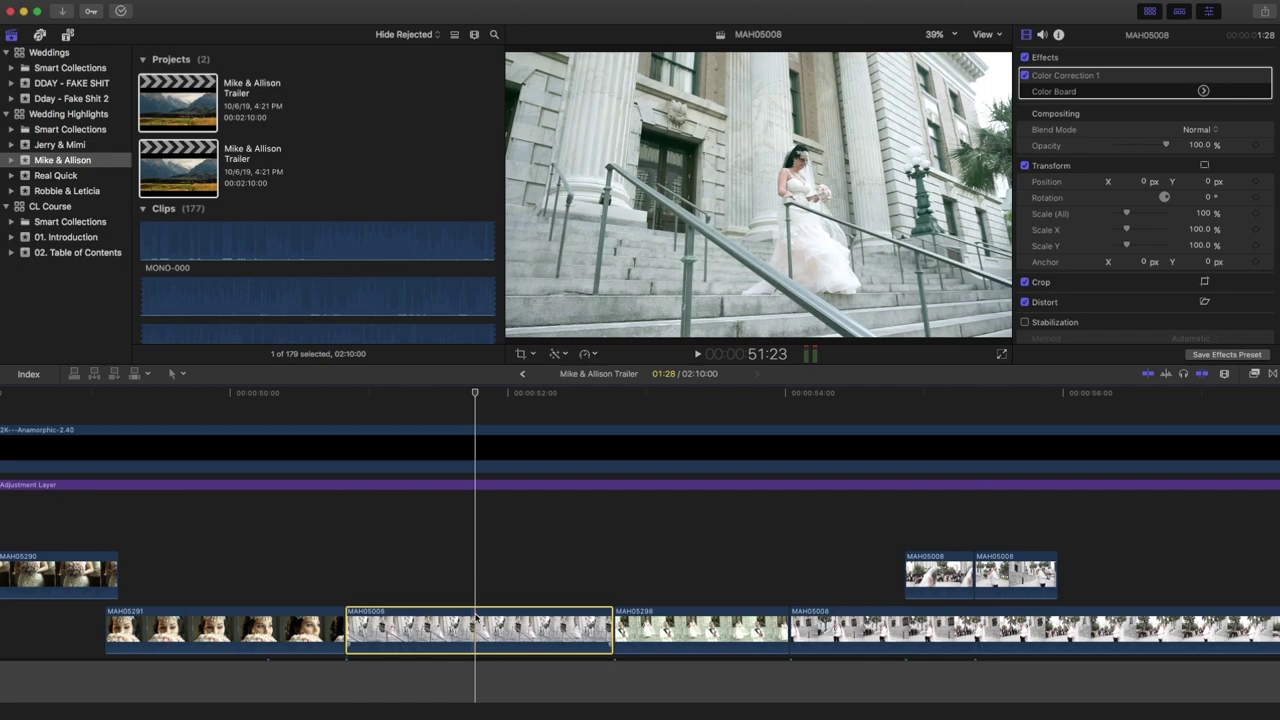
key(super+r)
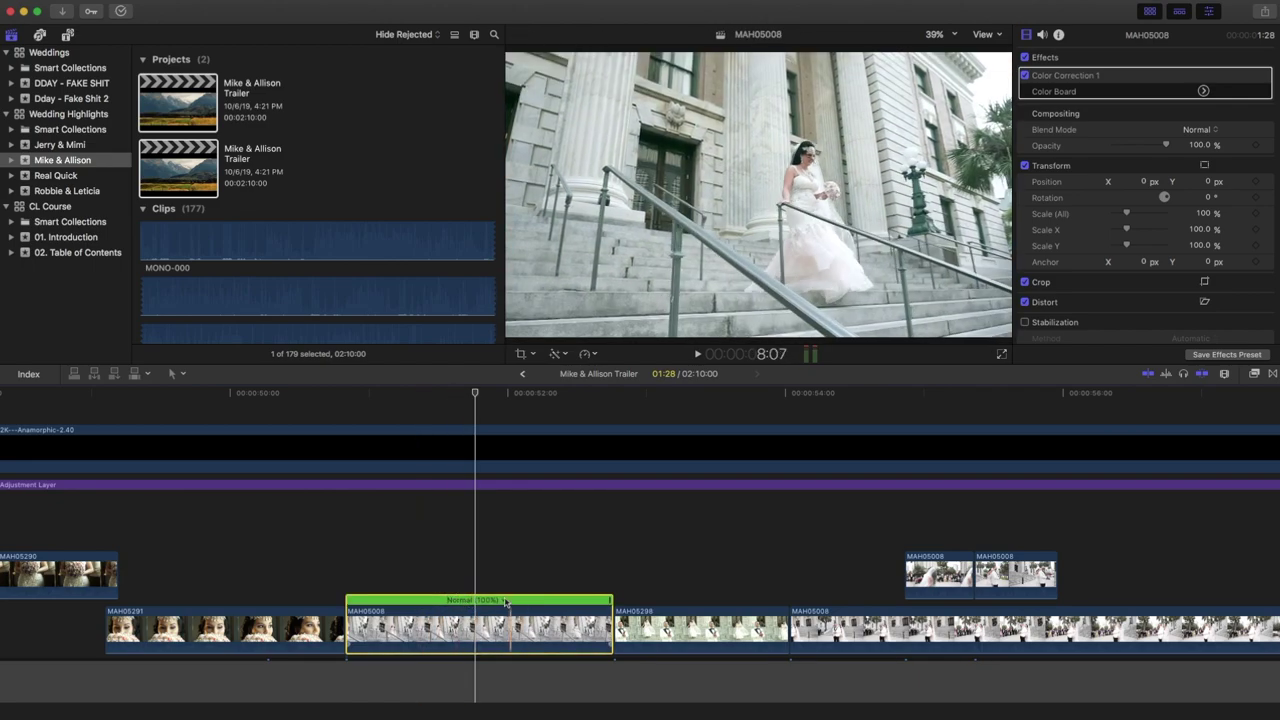
Step: Try the Reverse direction in the custom speed settings of the MAH05008 clip, and restore its direction to Forward
click(504, 600)
mouse_move(530, 612)
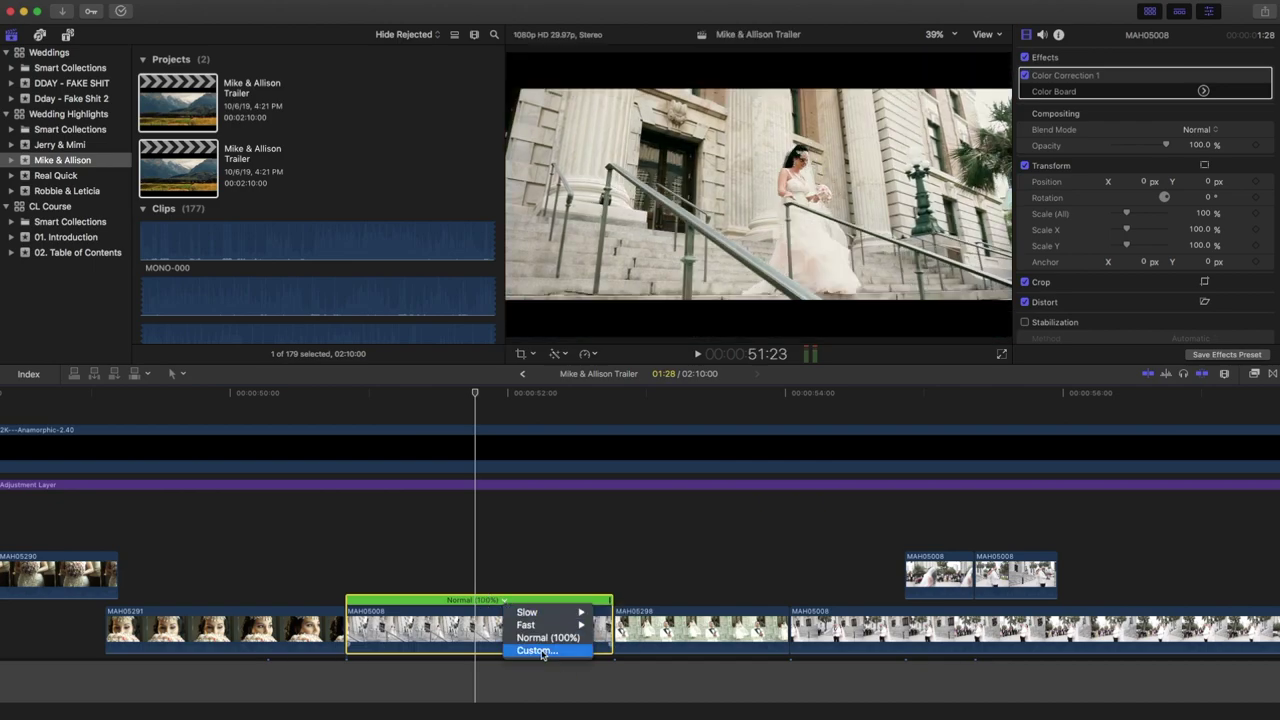
click(545, 651)
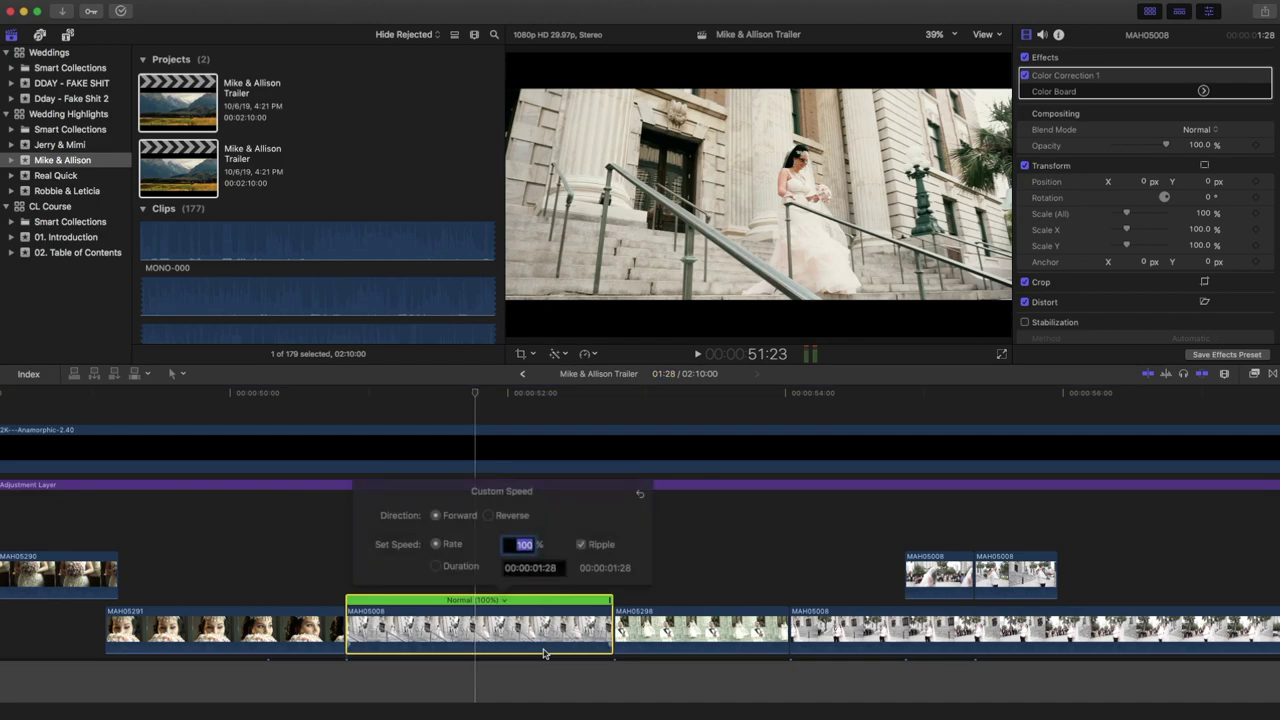
click(490, 518)
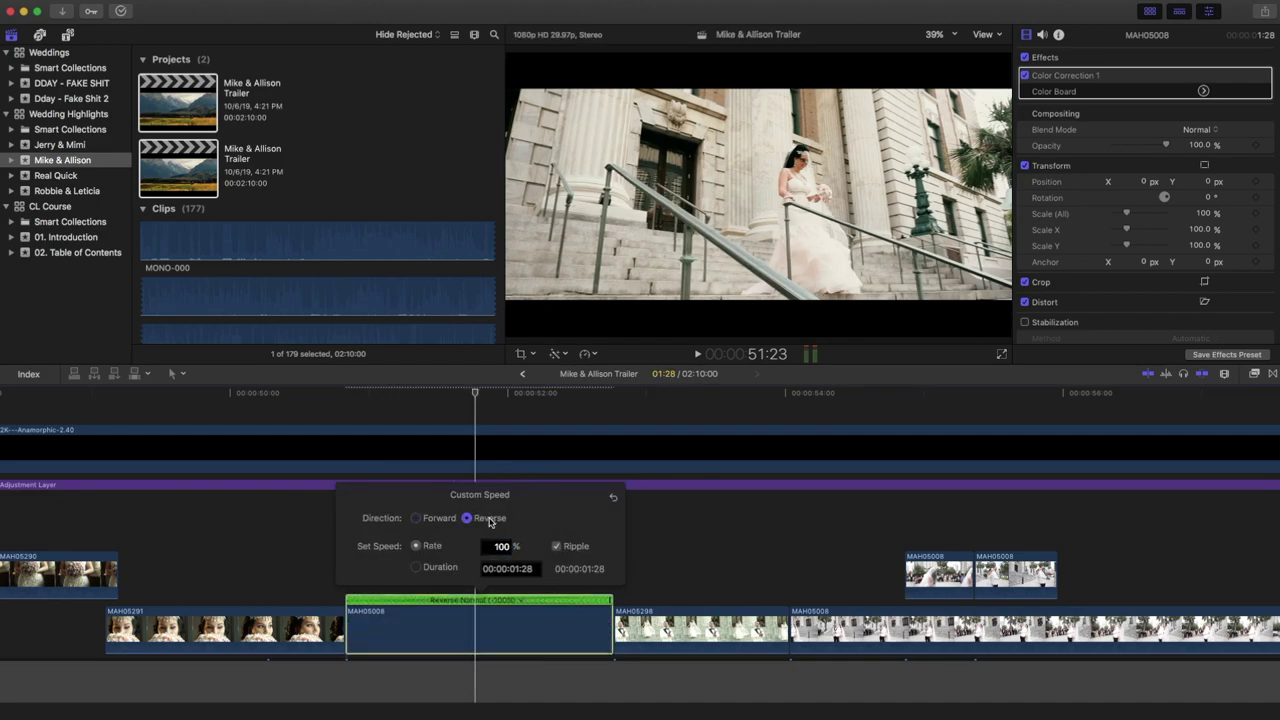
click(417, 519)
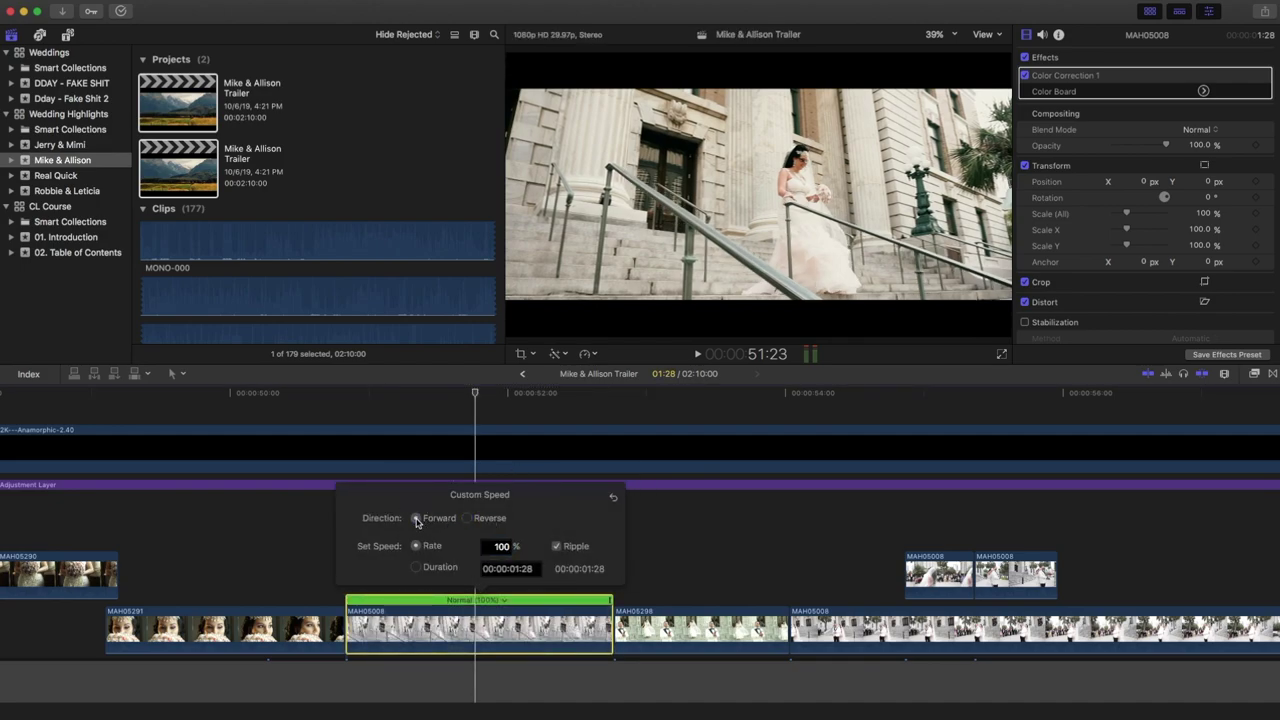
click(307, 540)
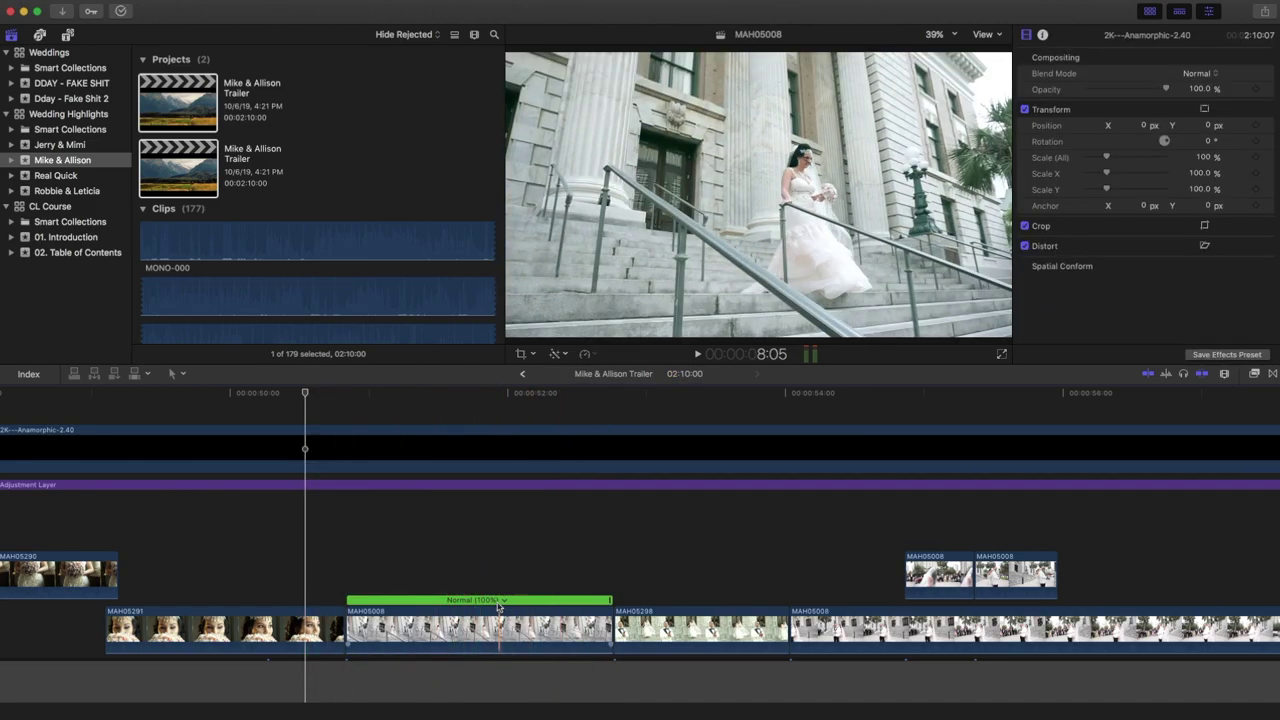
Step: Show the retime editor for the MAH05298 clip on the primary storyline
click(664, 614)
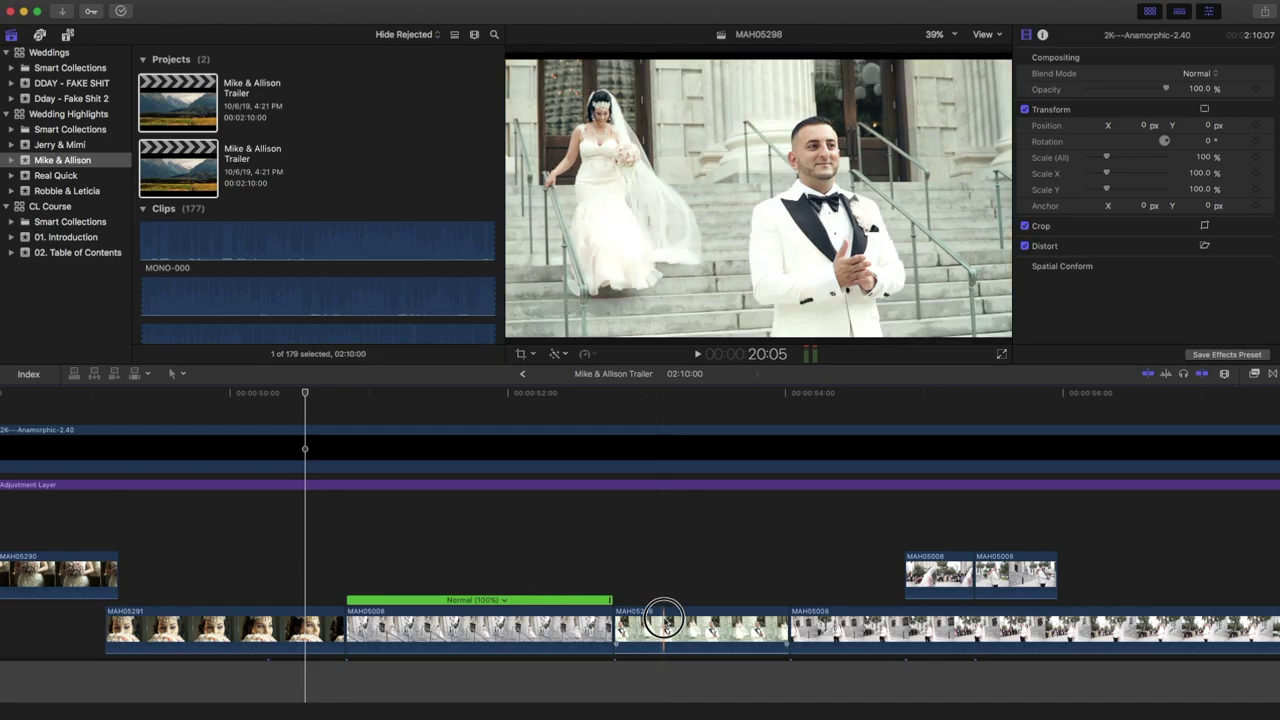
key(super+r)
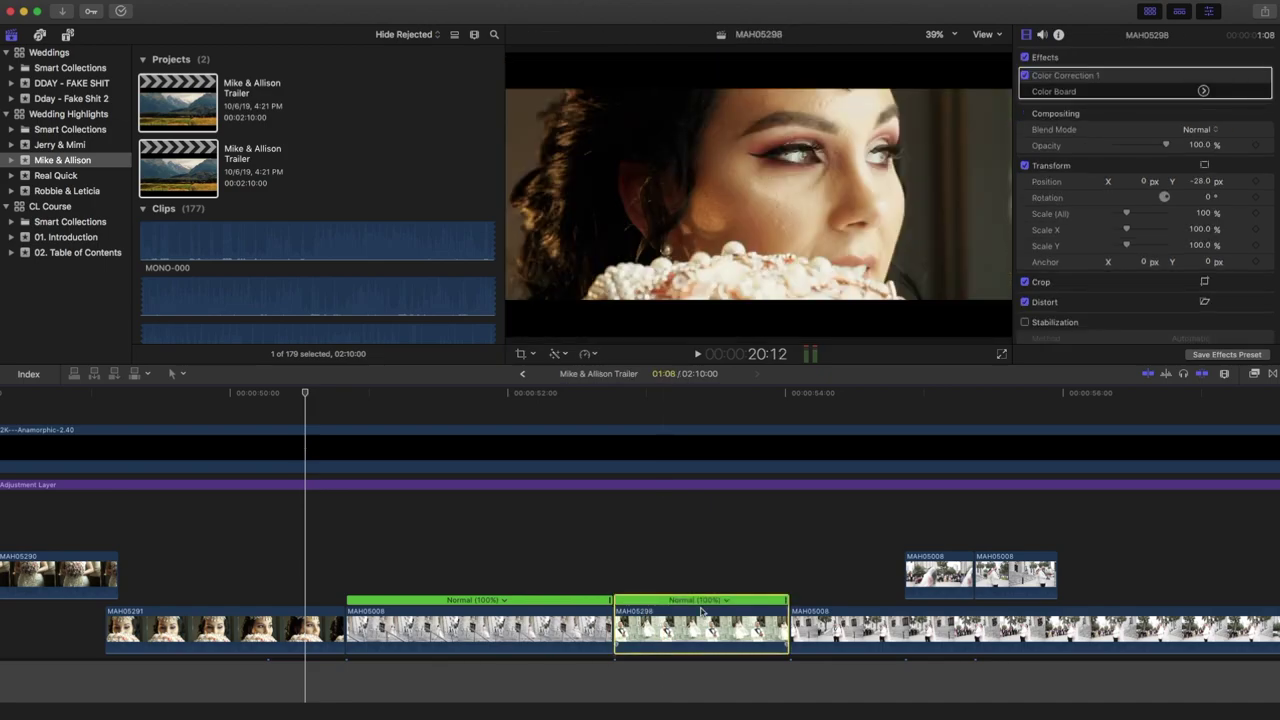
Step: Stretch the MAH05008 clip's speed to 61% so that it ends where the MAH05298 clip ends, and play back the result
click(610, 600)
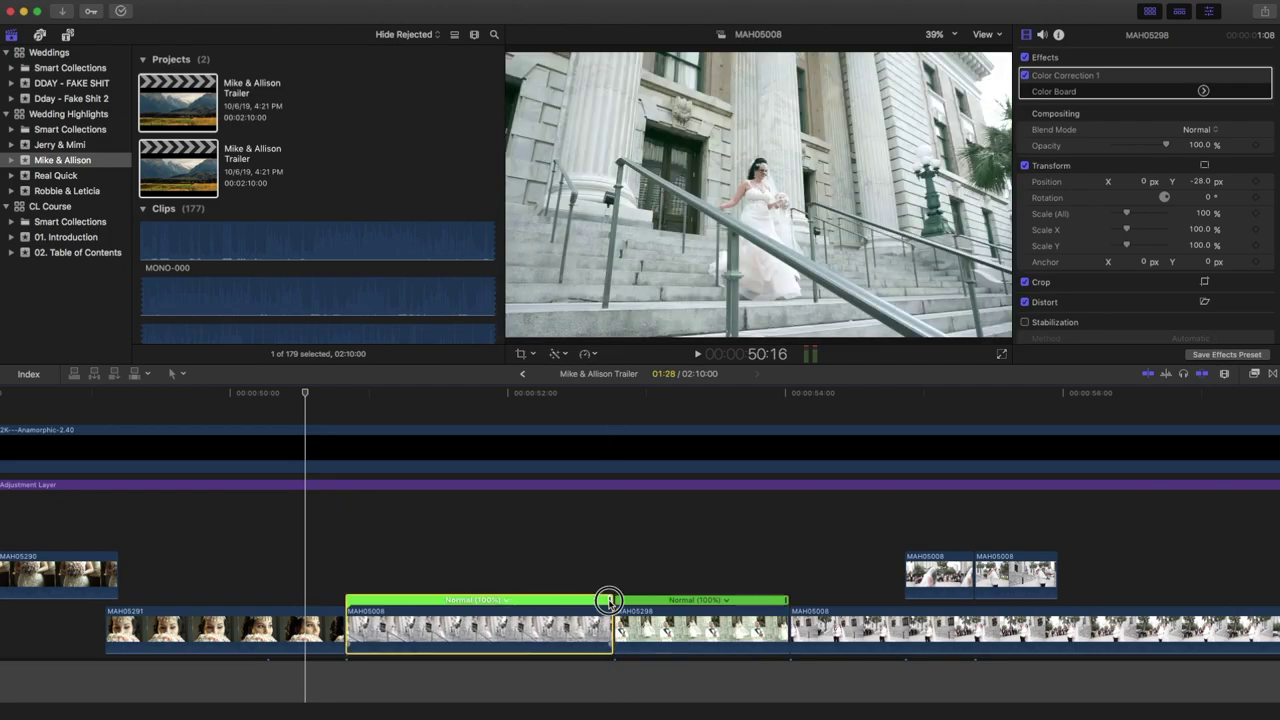
drag(610, 600, 785, 600)
drag(785, 601, 783, 601)
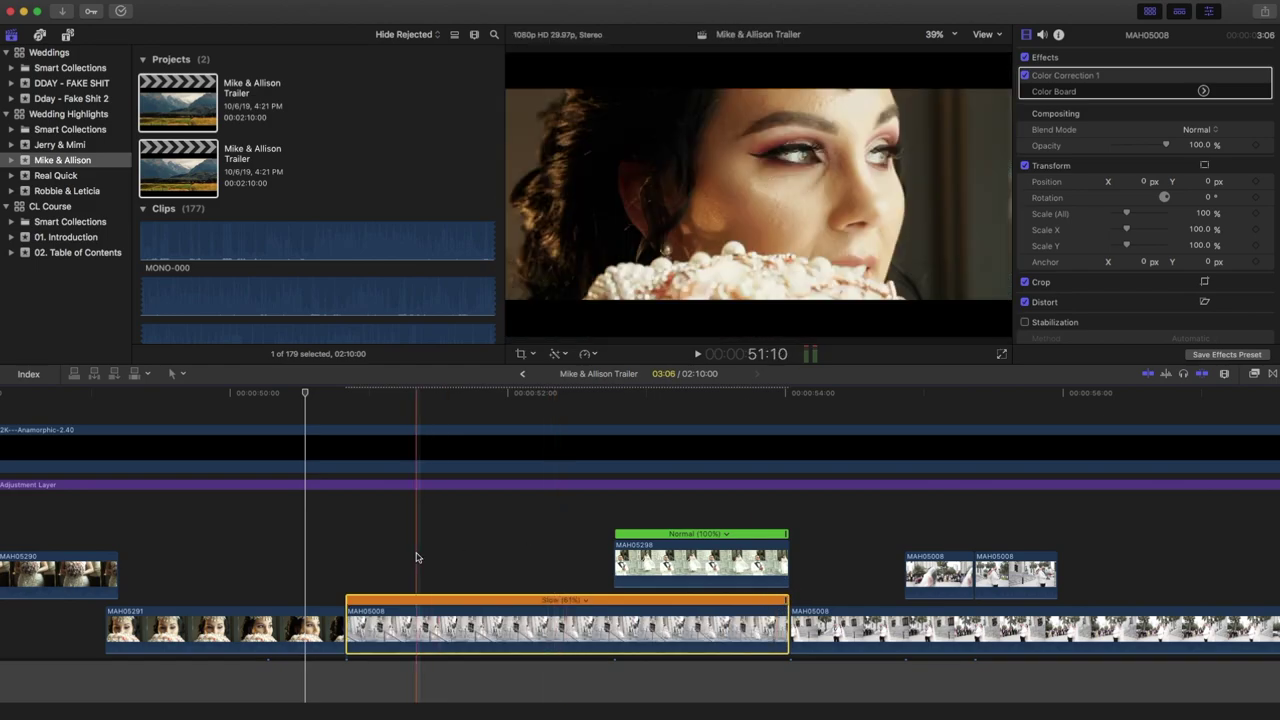
key(space)
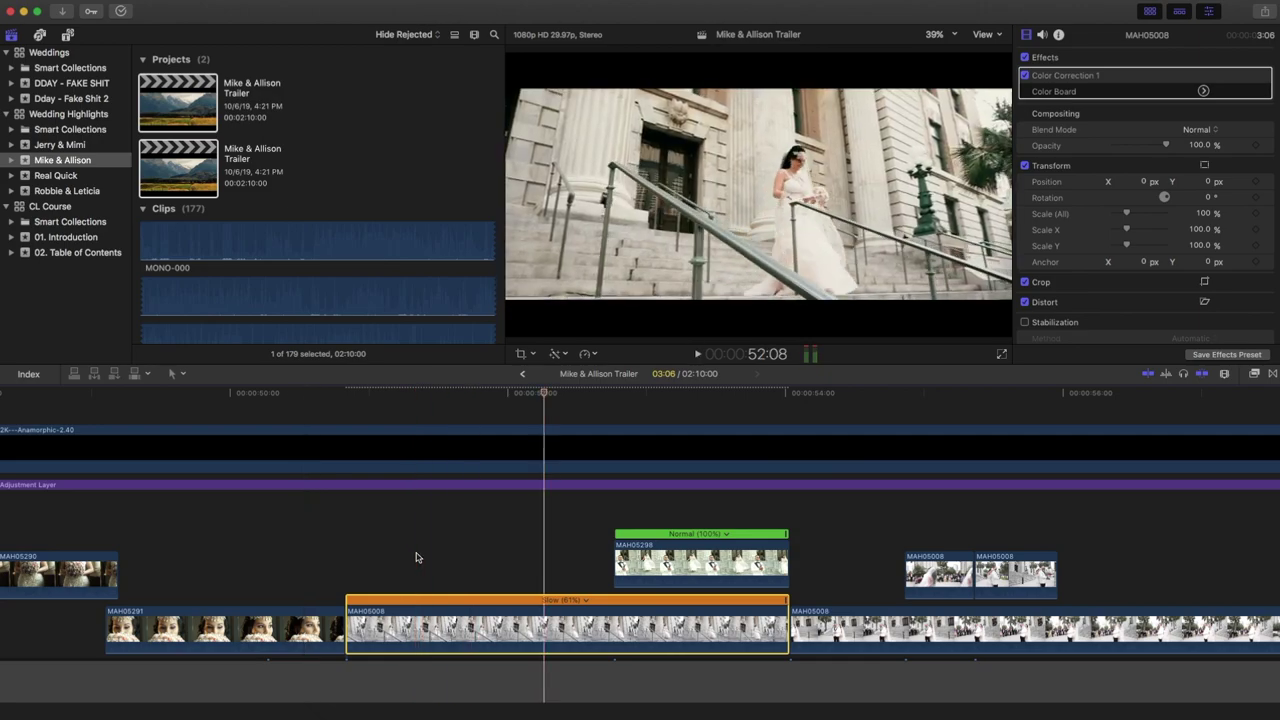
key(space)
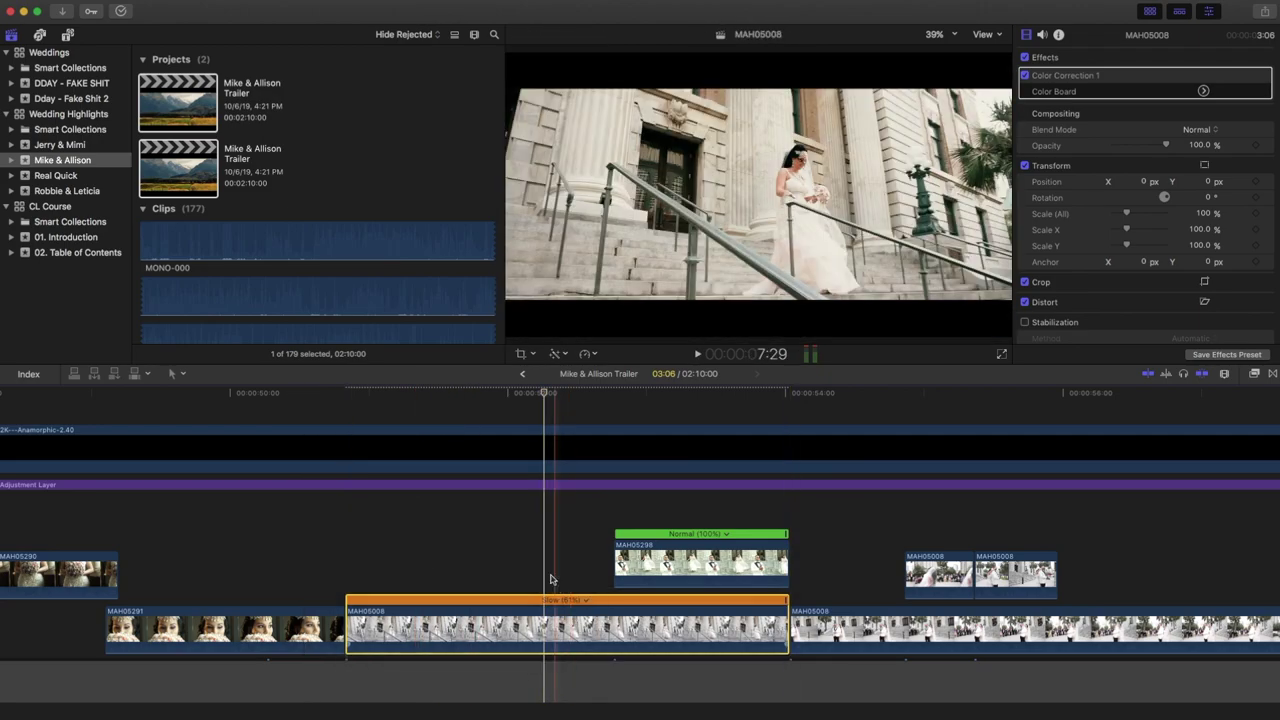
click(557, 578)
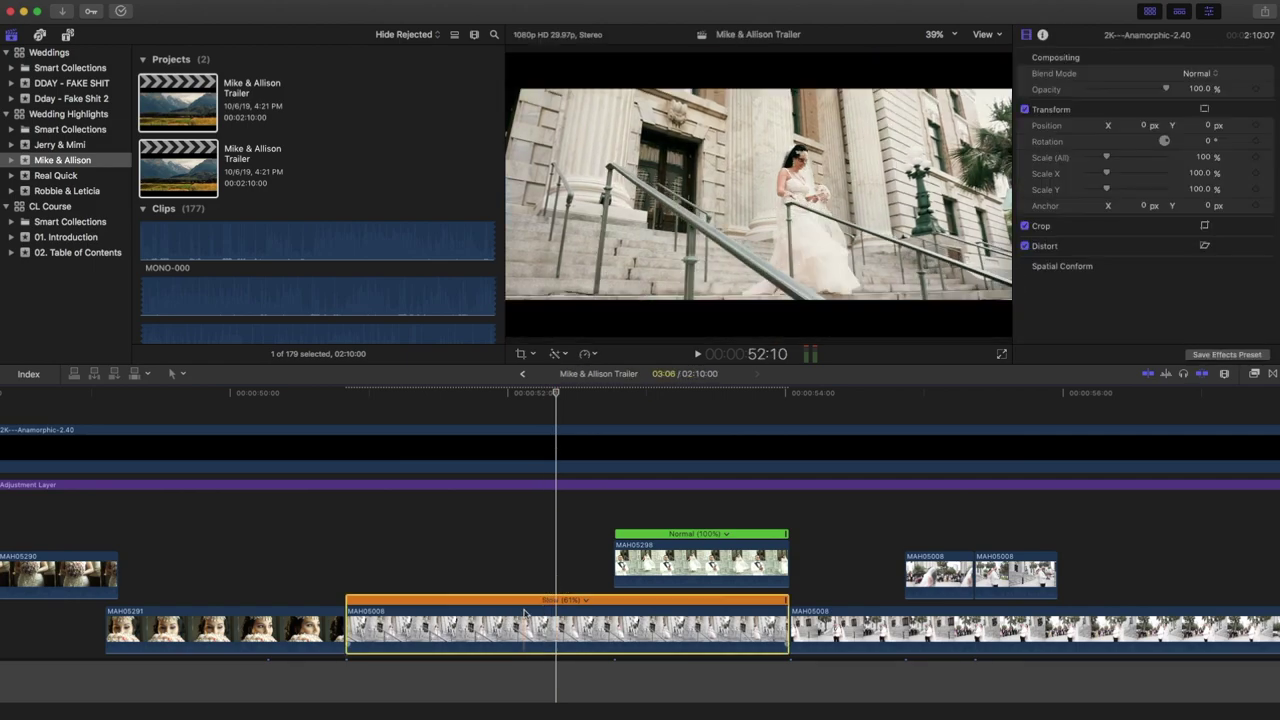
Step: Reset the stretched MAH05008 clip to normal 100% speed and look at its speed options
click(520, 620)
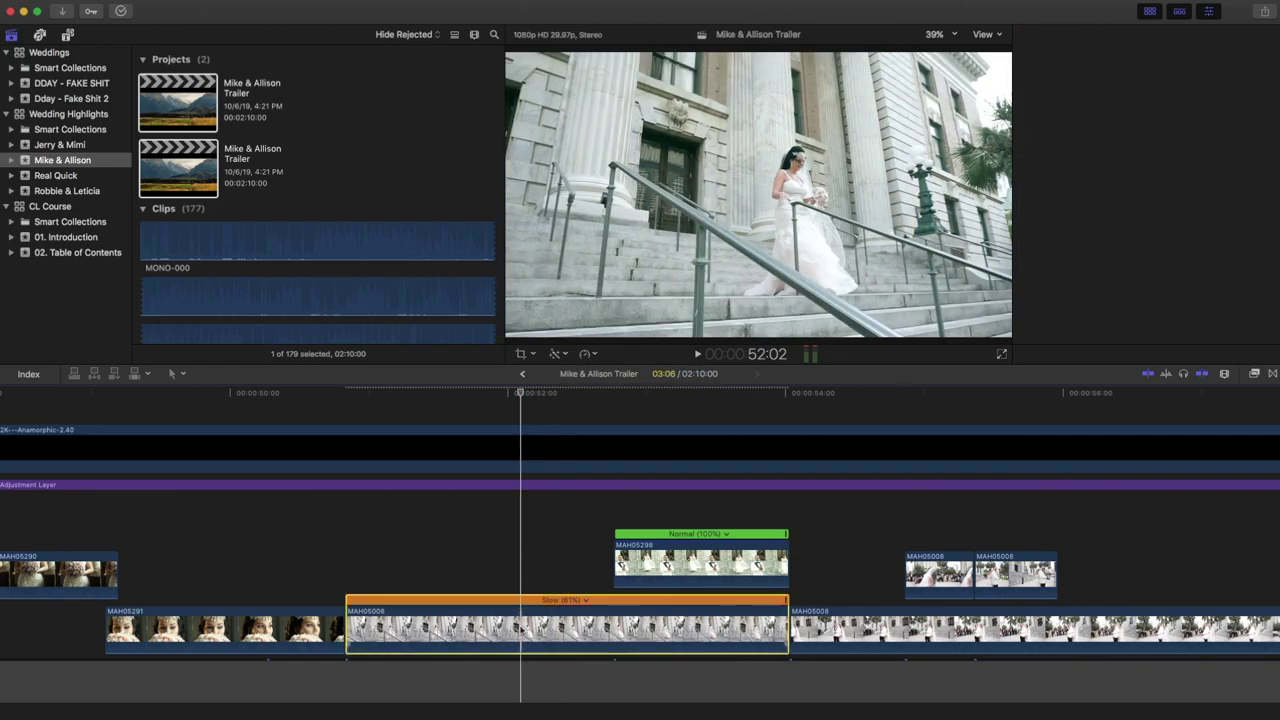
key(shift+n)
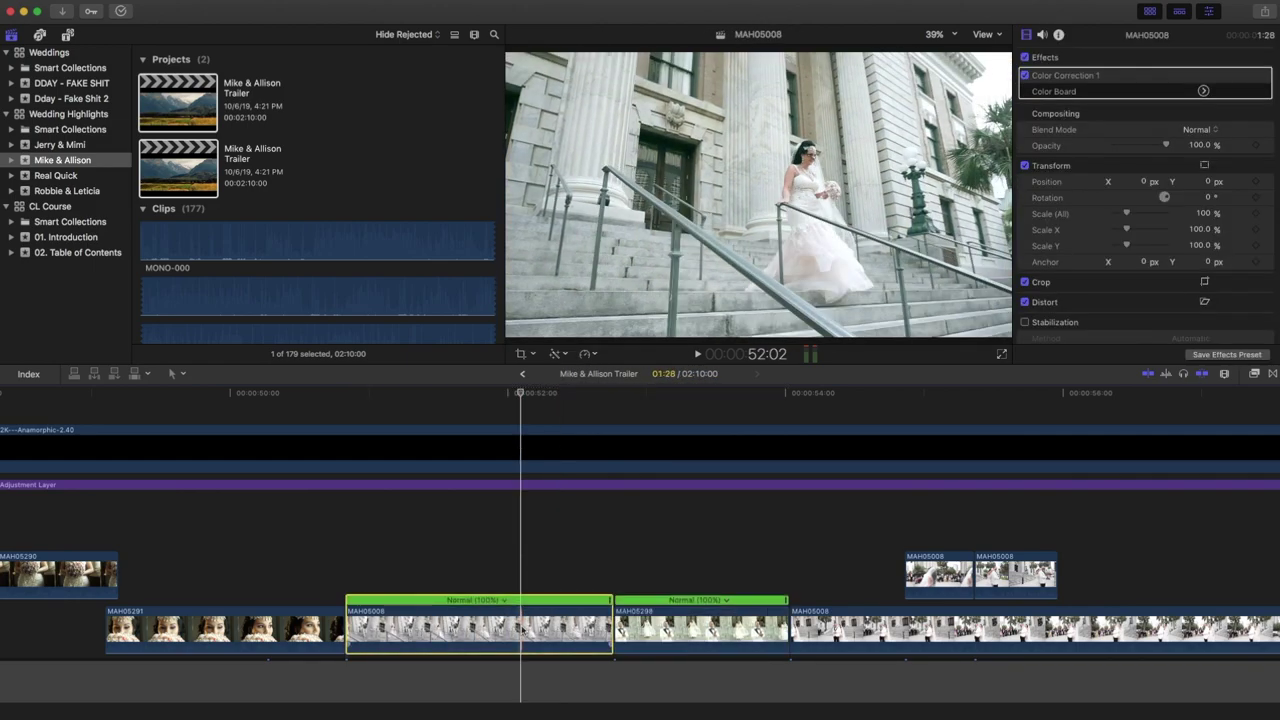
click(505, 600)
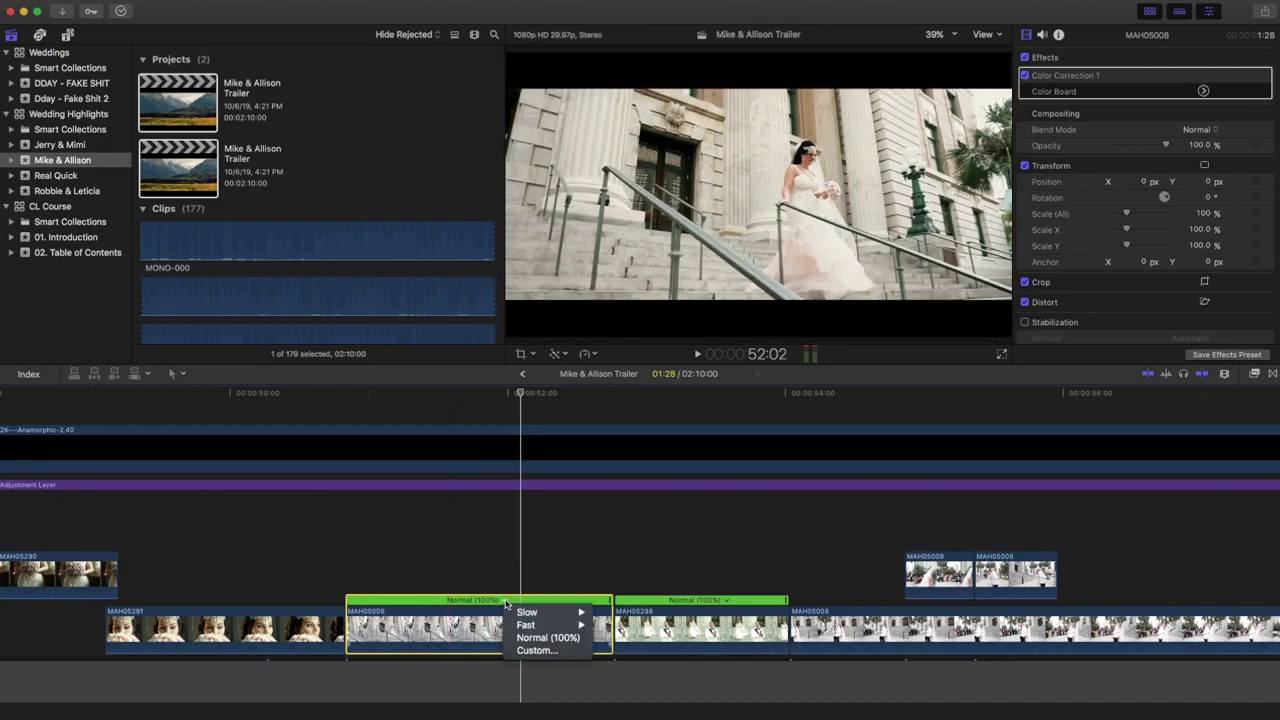
key(Escape)
Step: Show the retime editor for the MAH05291 clip at about 0:50 on the primary storyline
click(257, 630)
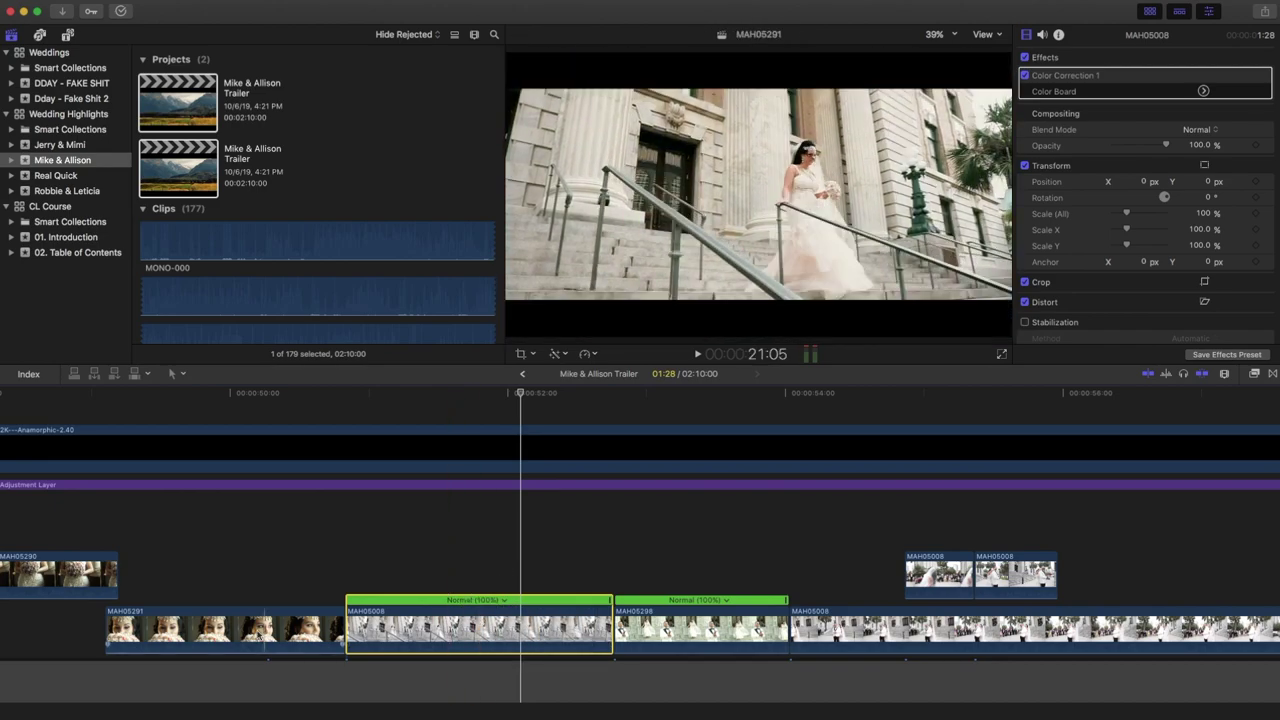
click(223, 623)
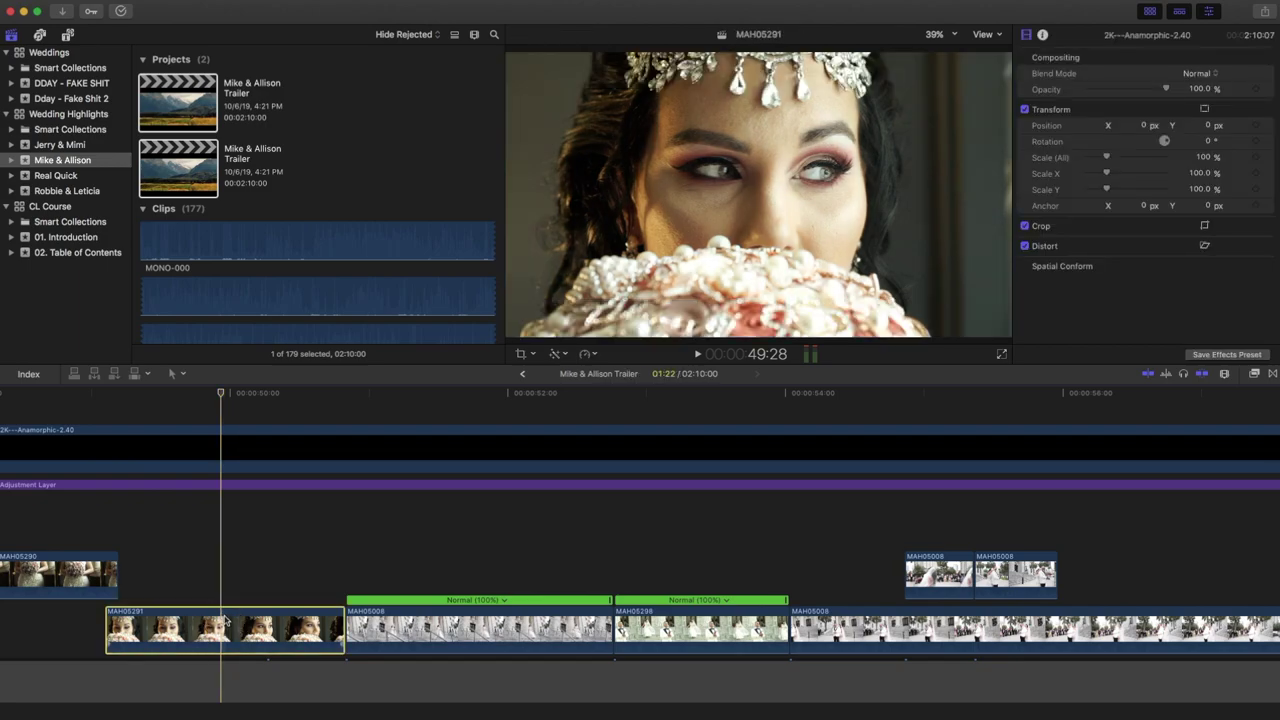
key(super+r)
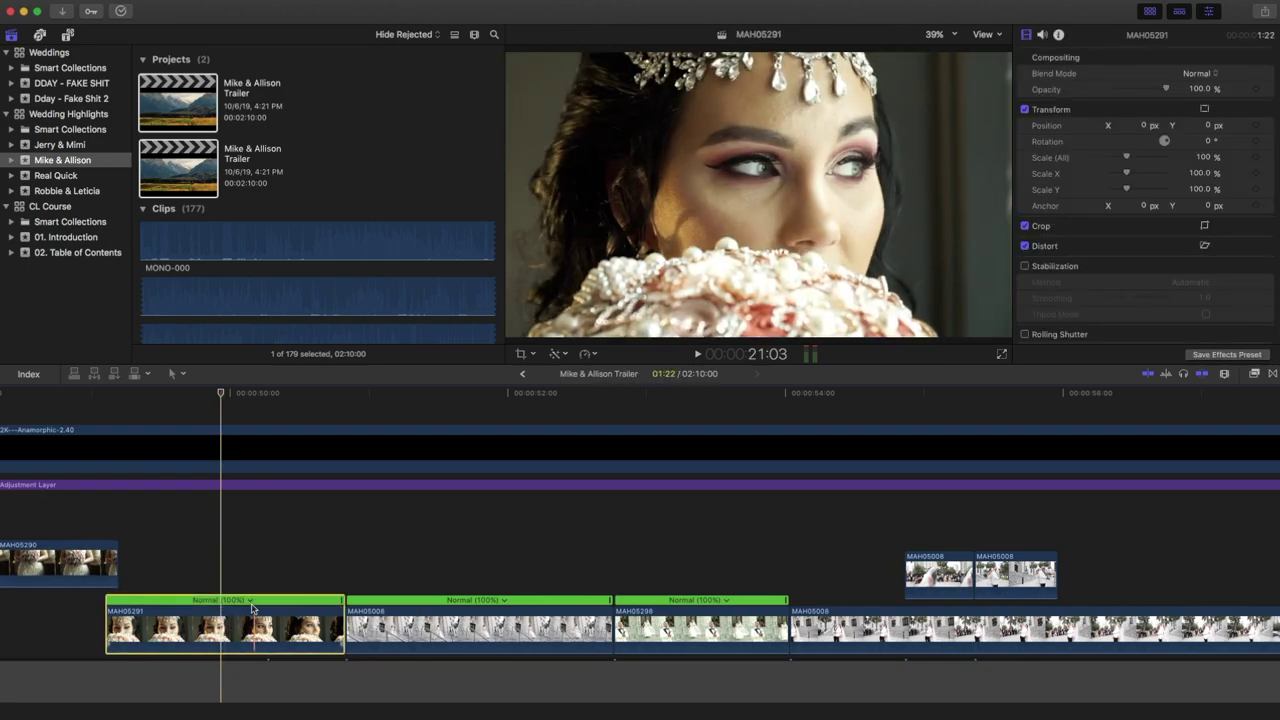
Step: Try the Slow 50% preset on the MAH05291 clip, move the clip about one second along the timeline, and undo both changes
click(251, 600)
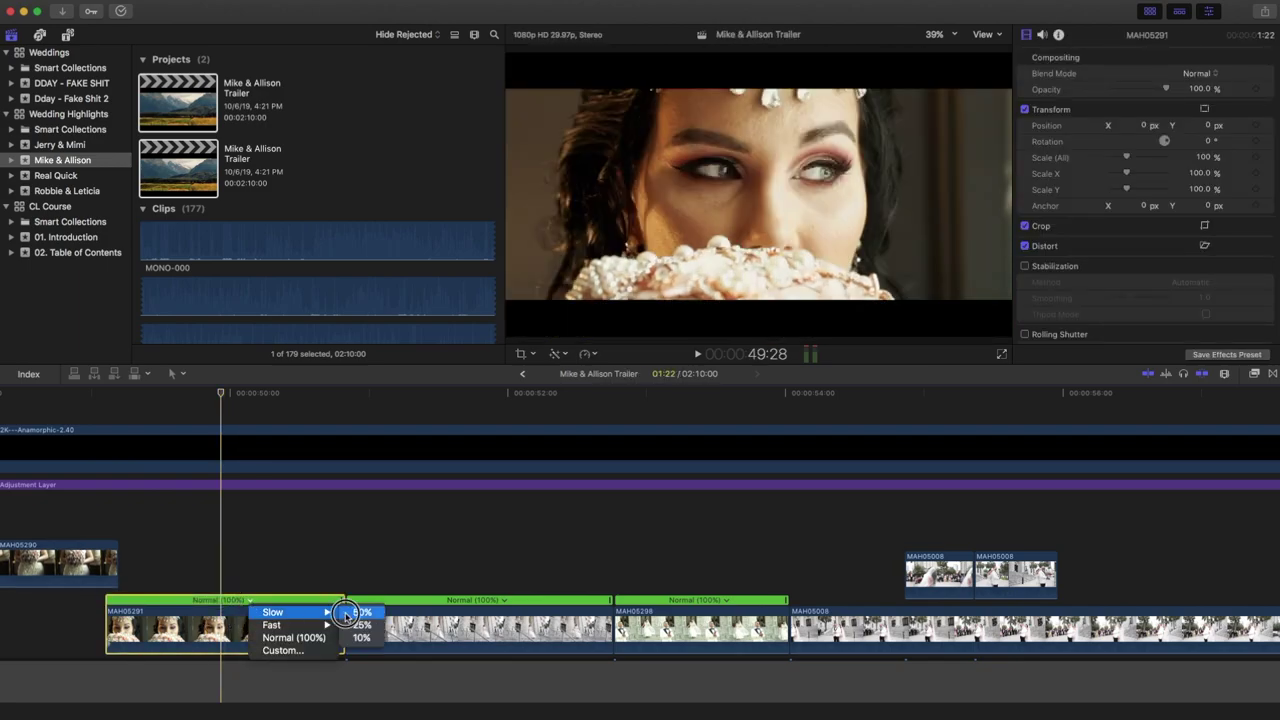
click(345, 613)
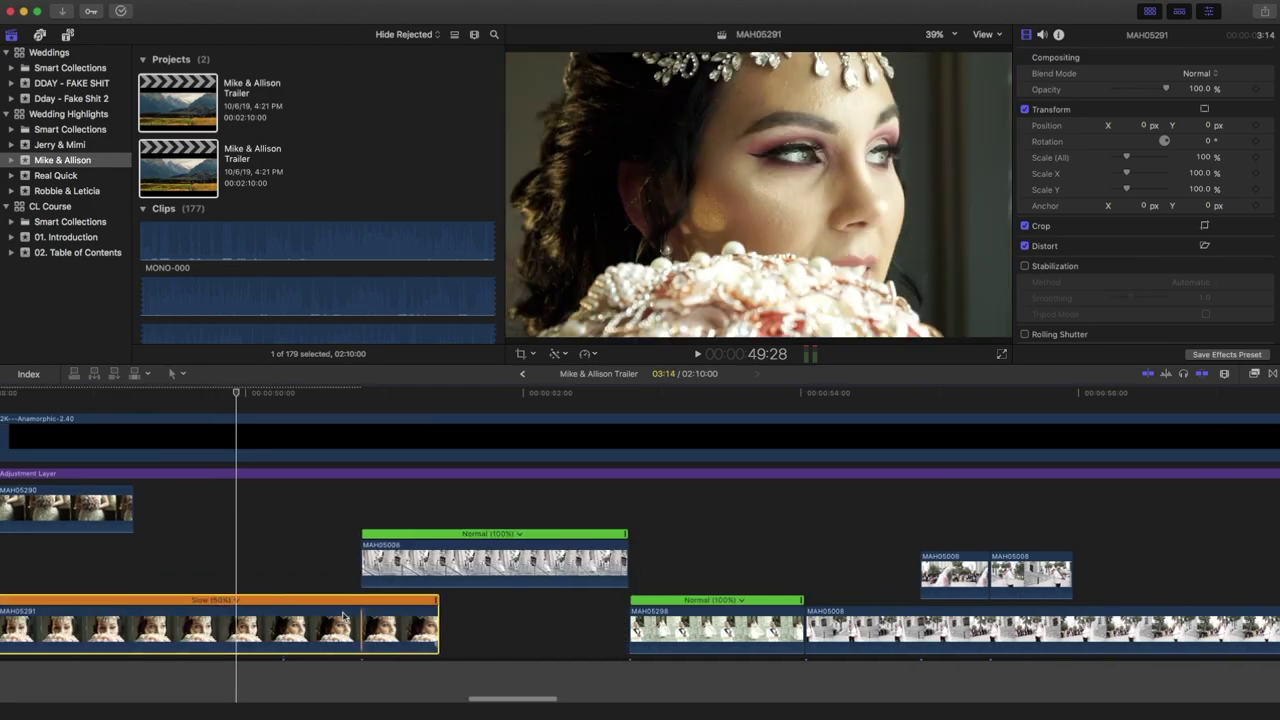
scroll(343, 615, left, 5)
drag(400, 620, 567, 620)
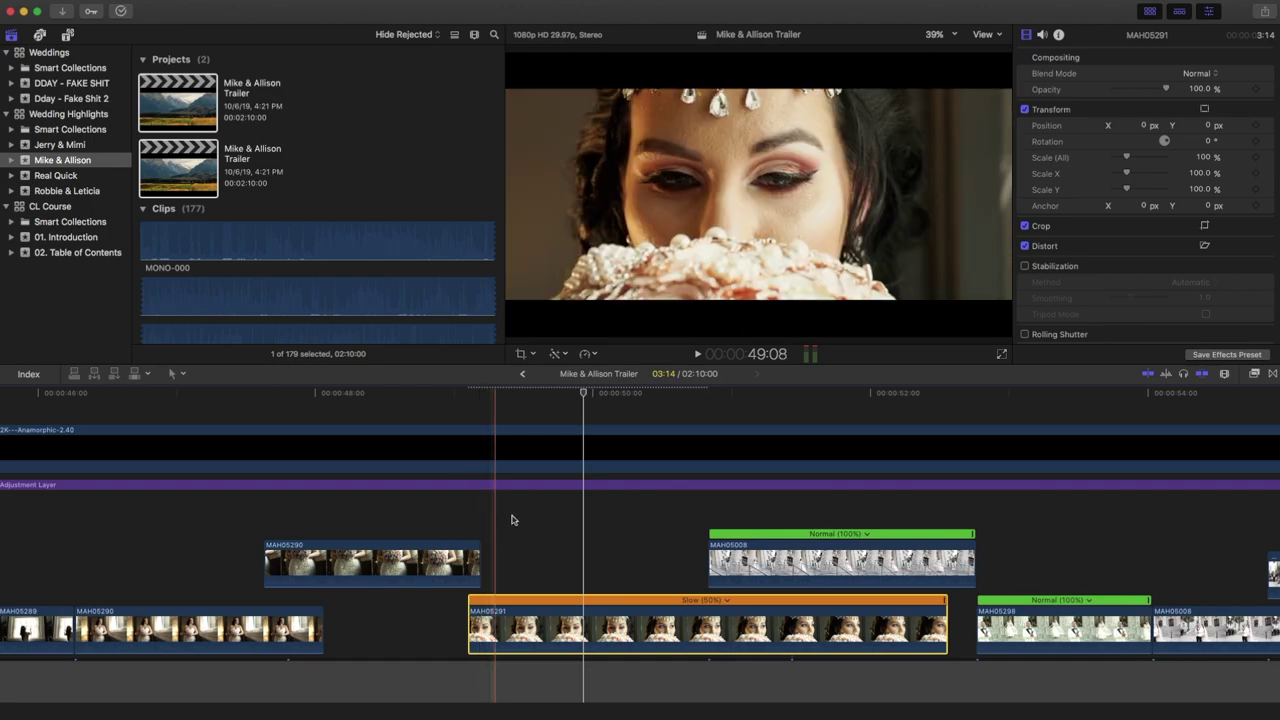
key(super+z)
key(super+z)
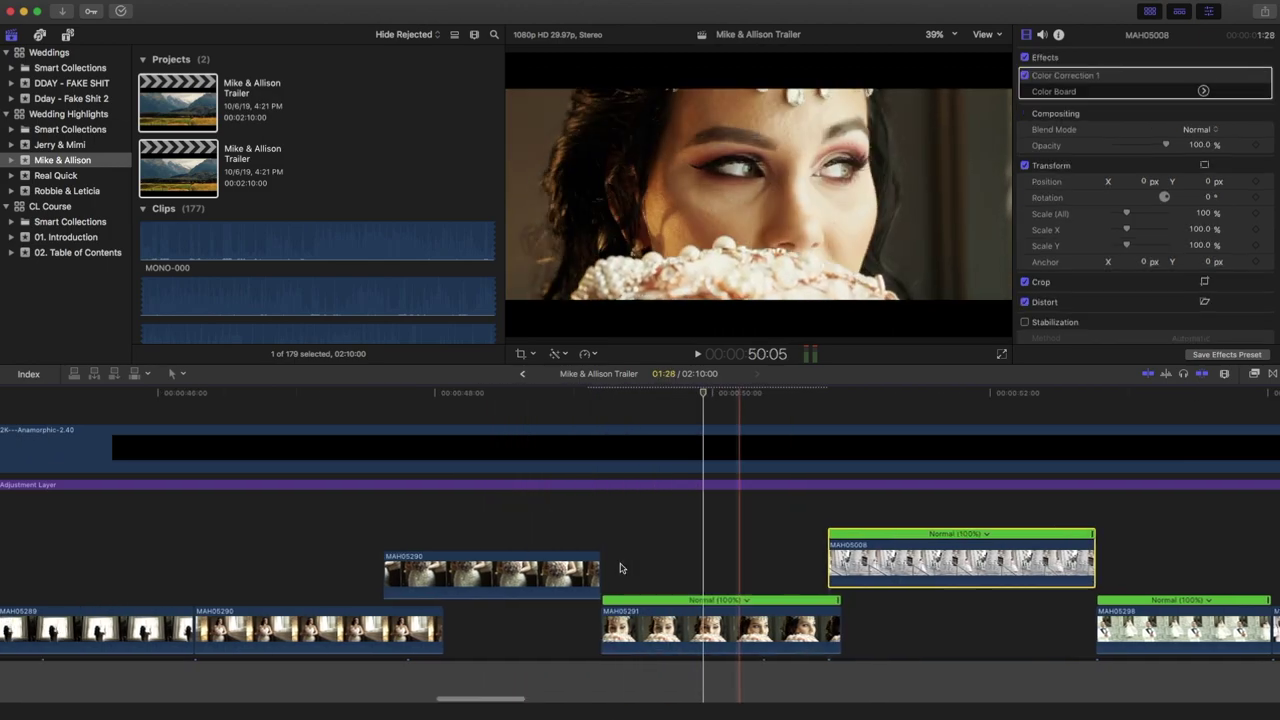
Step: Go back to the MAH05283 clip at about 0:37 and play the section into MAH04999
scroll(619, 568, left, 3)
scroll(478, 556, left, 5)
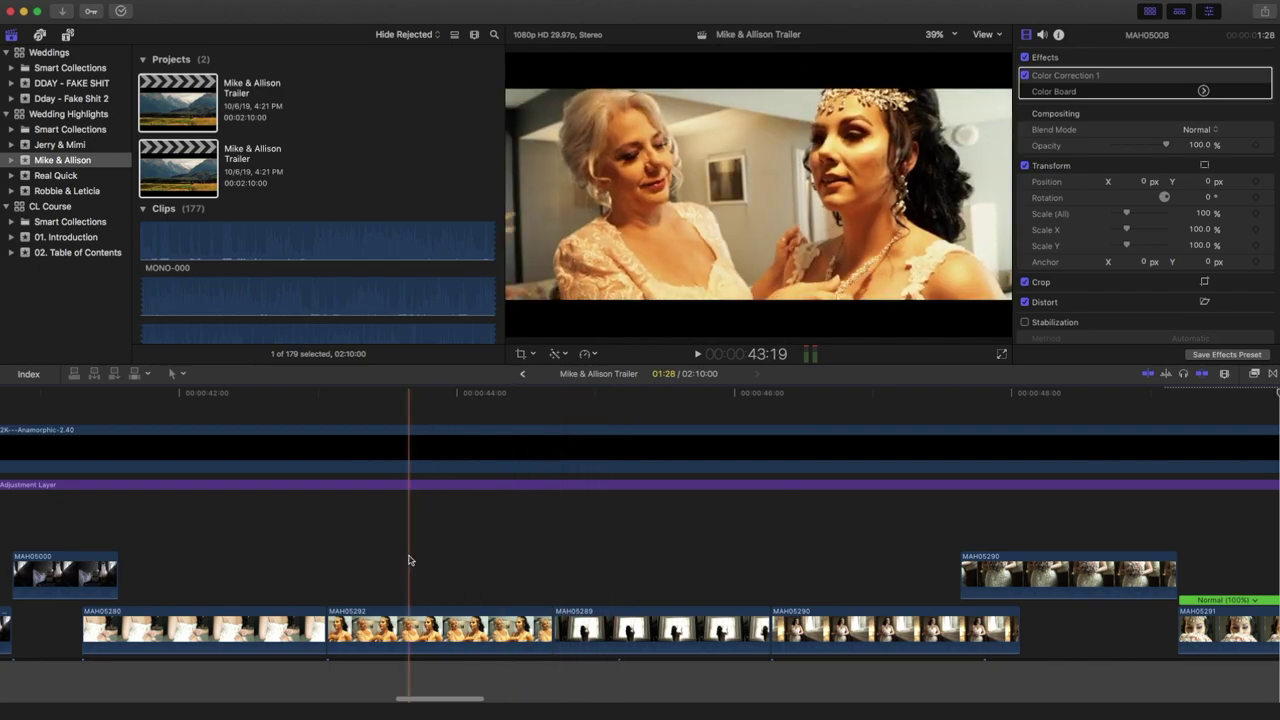
scroll(409, 560, left, 6)
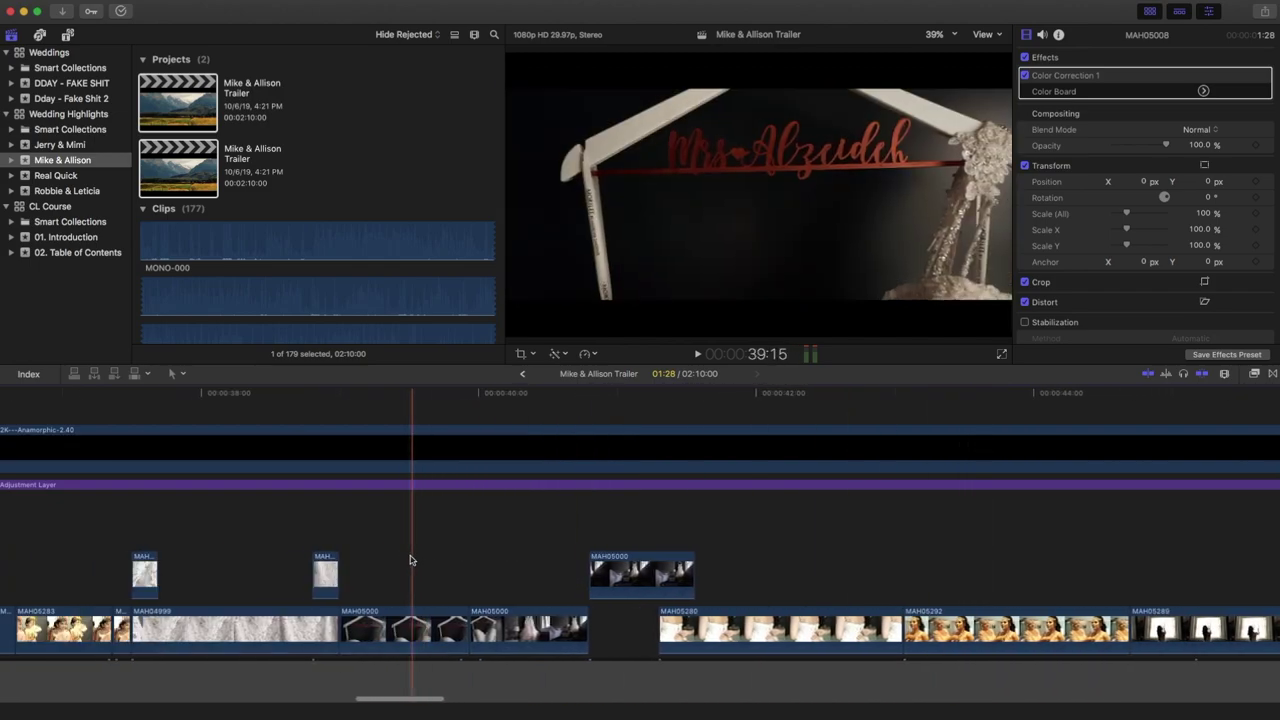
scroll(423, 557, left, 5)
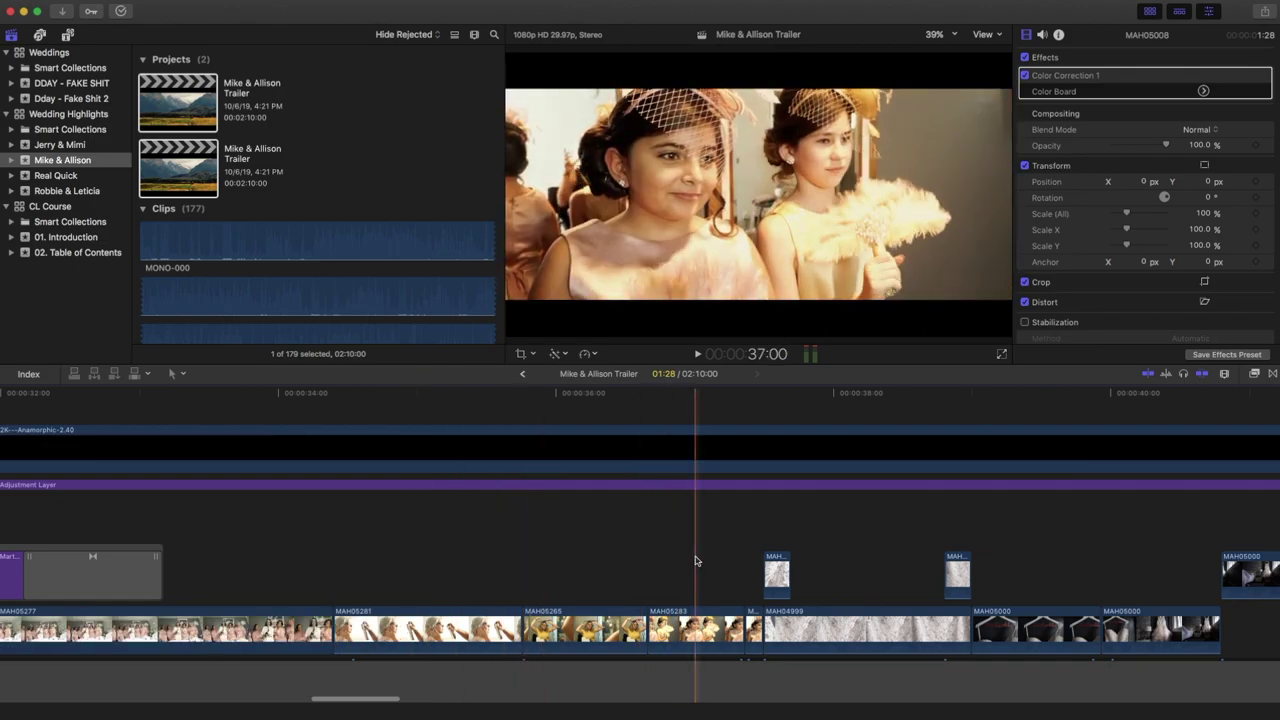
key(space)
key(space)
click(688, 578)
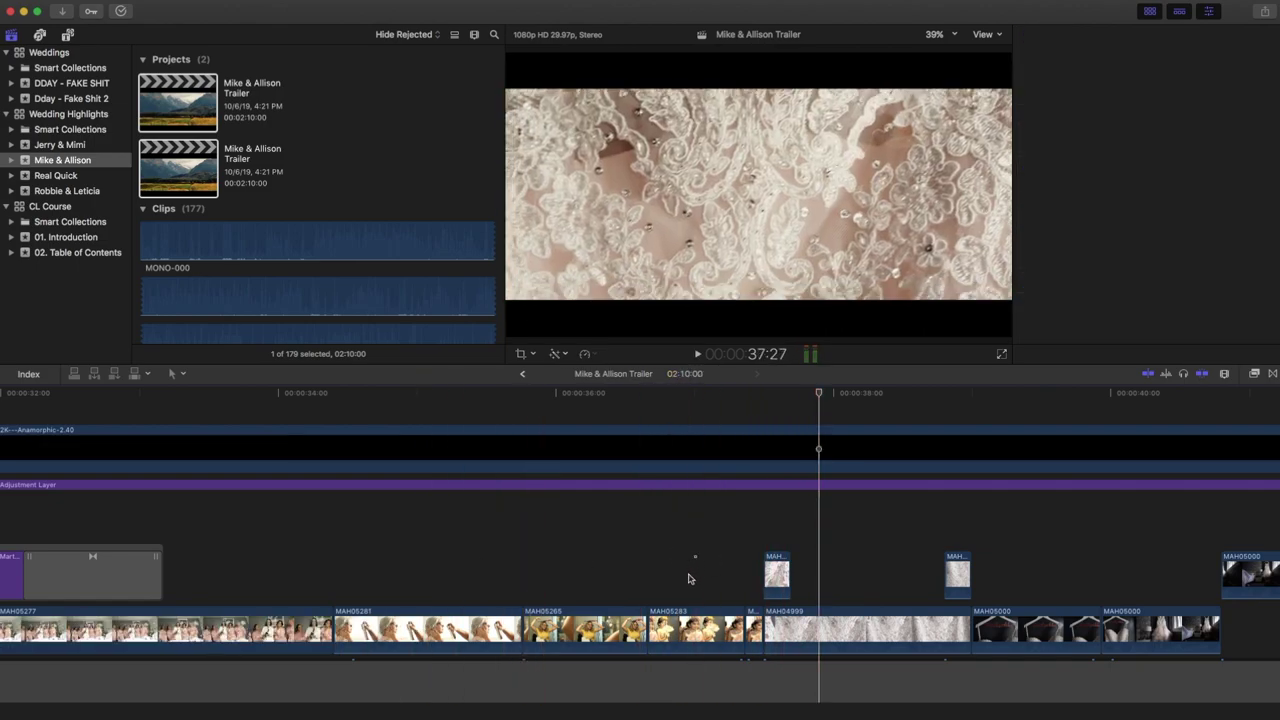
Step: Reset the longer MAH05283 clip at about 0:37 to normal 100% speed and play back the result
click(690, 628)
key(super+r)
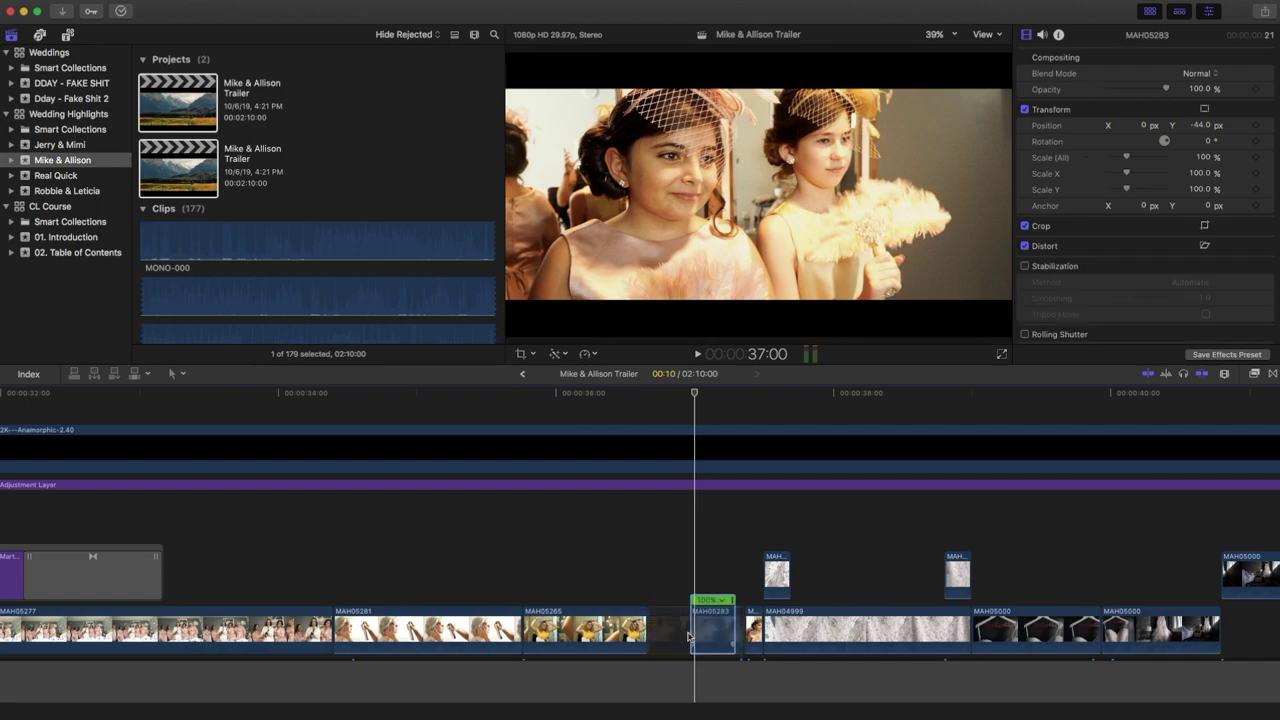
key(space)
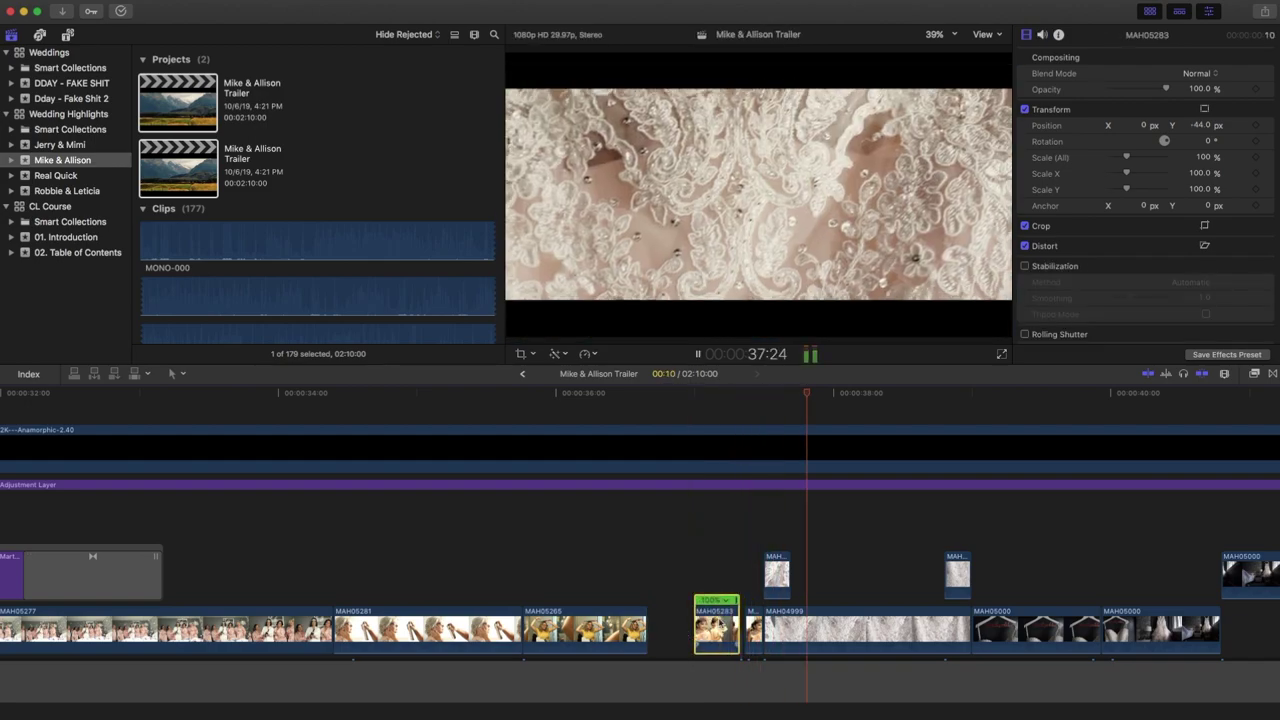
key(space)
Step: Restore the longer MAH05283 clip to slow 50% speed and play it back into MAH04999
key(shift+5)
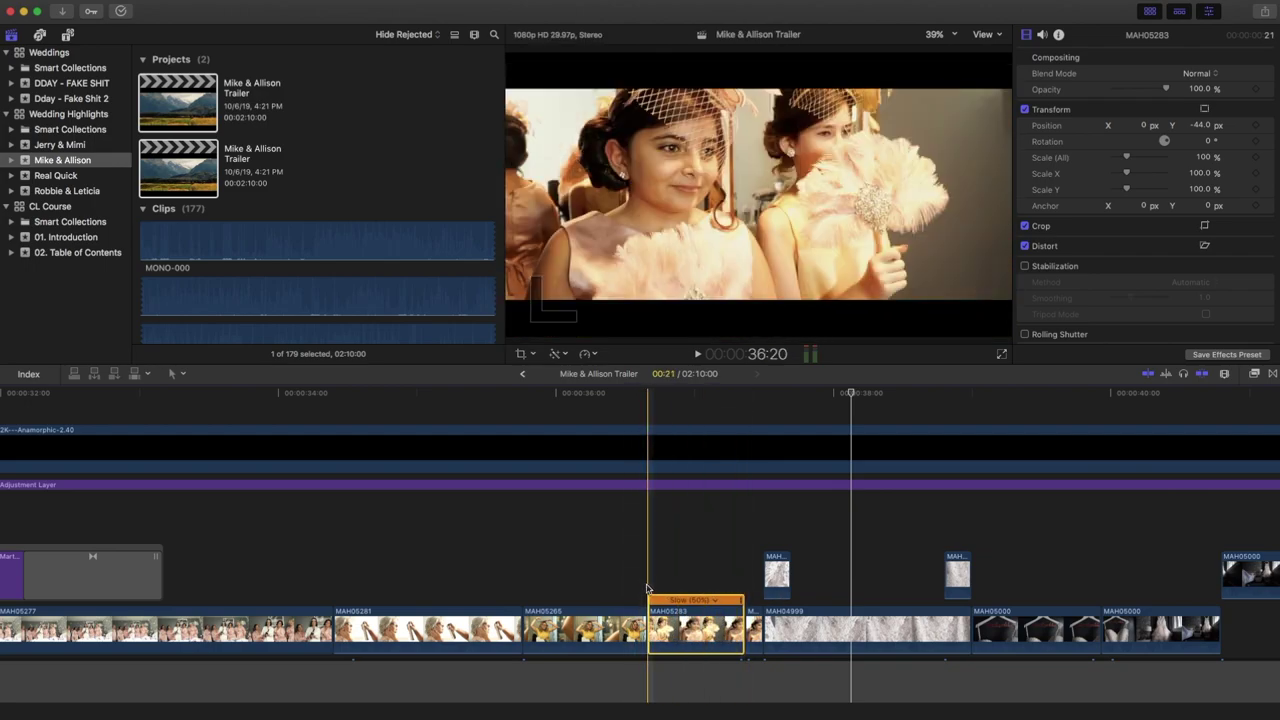
key(space)
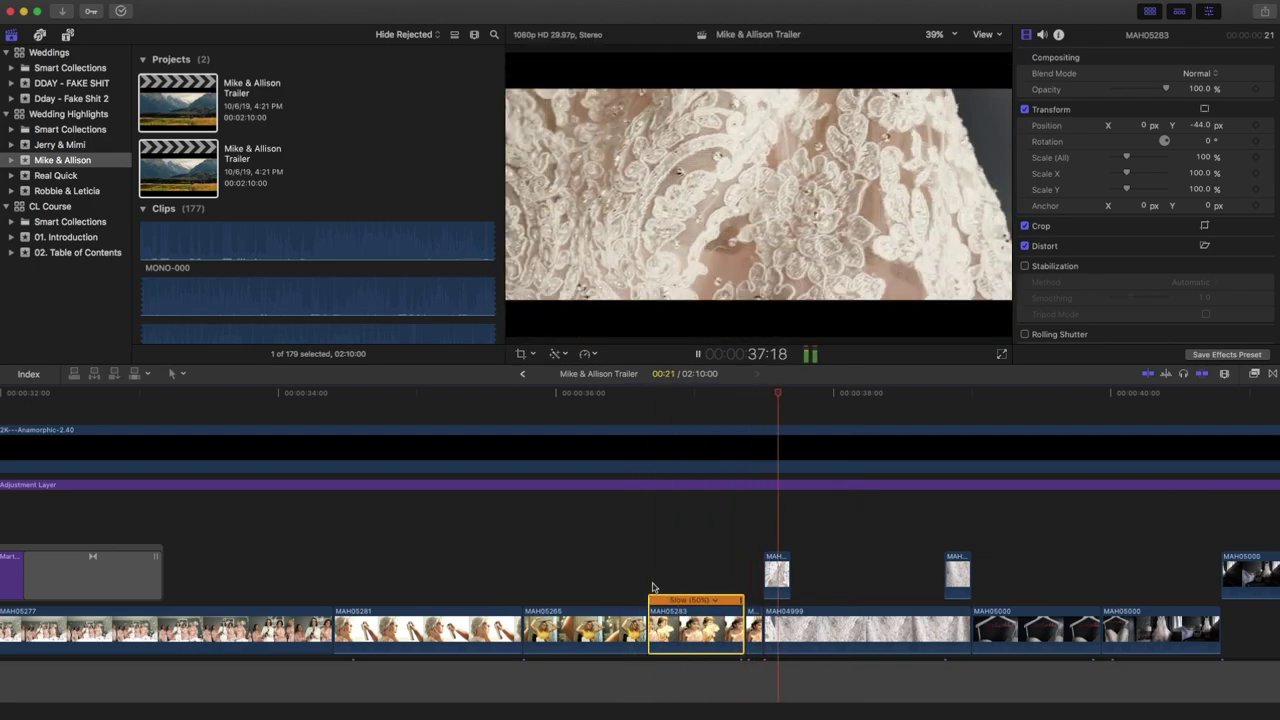
key(space)
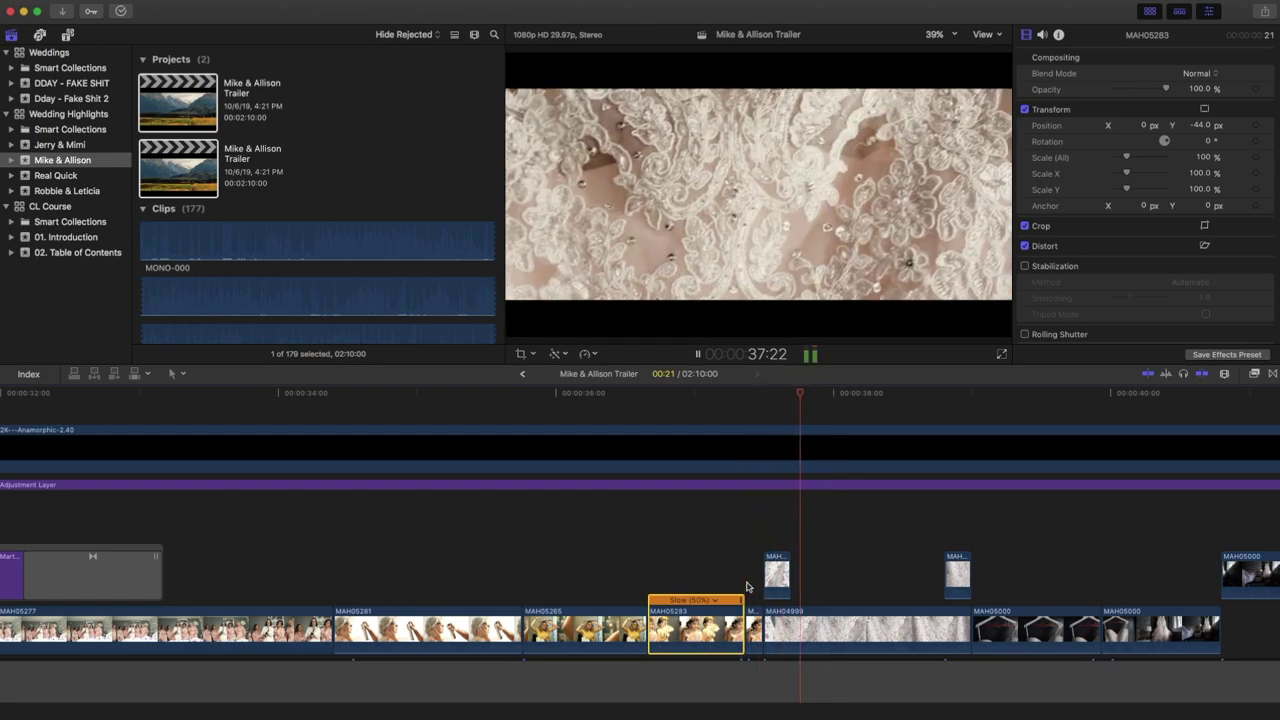
Step: Try normal 100% speed on the short MAH05283 clip just before MAH04999, preview its start, and undo the speed change
click(752, 627)
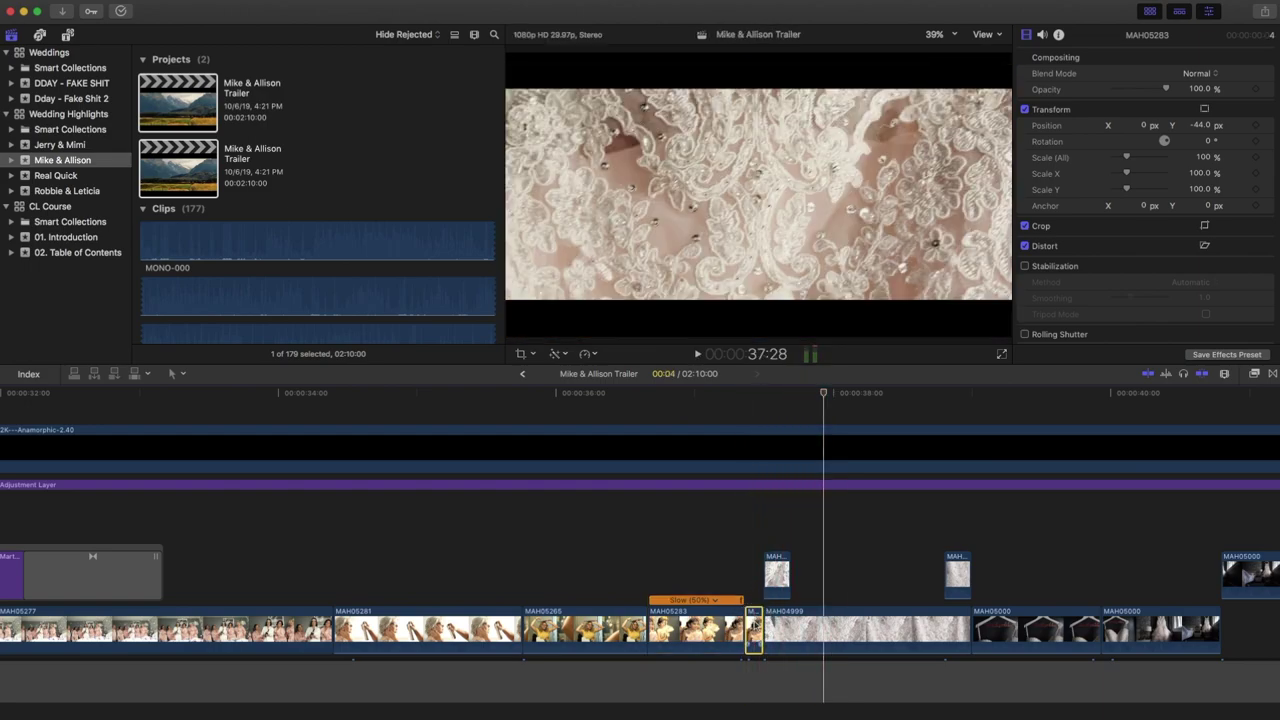
key(shift+n)
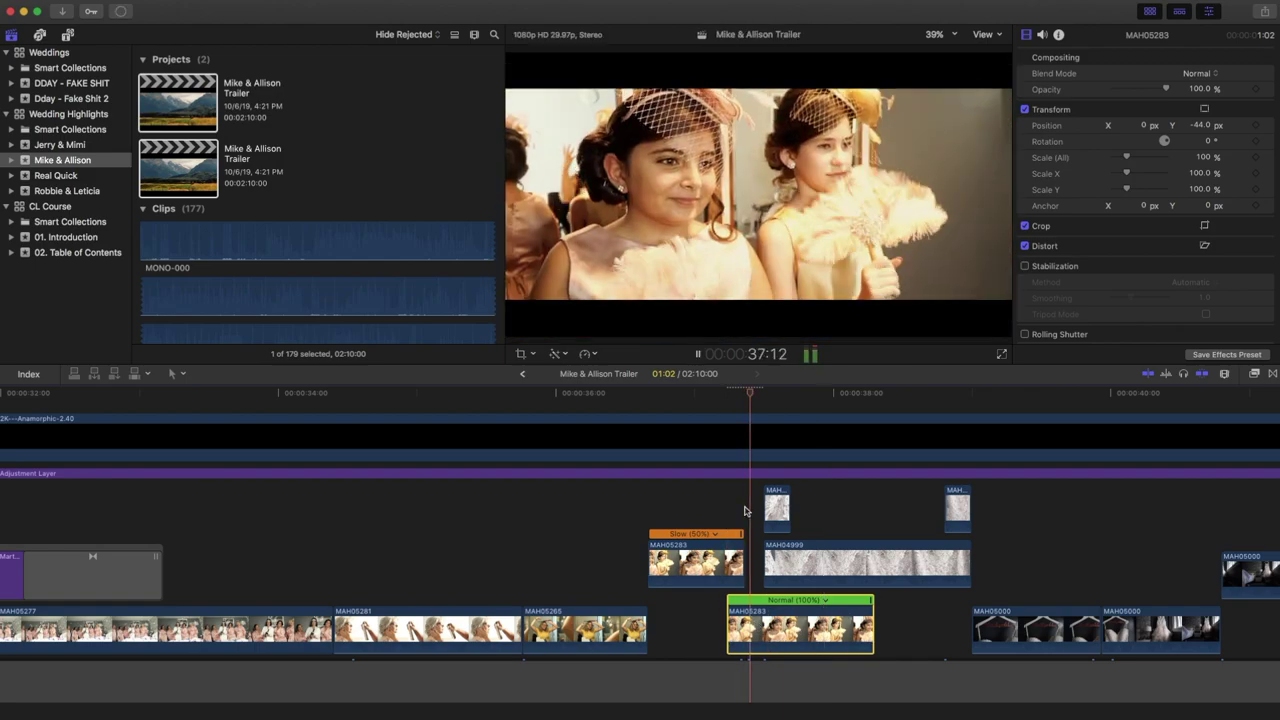
key(Left)
key(Left)
key(Left)
key(Left)
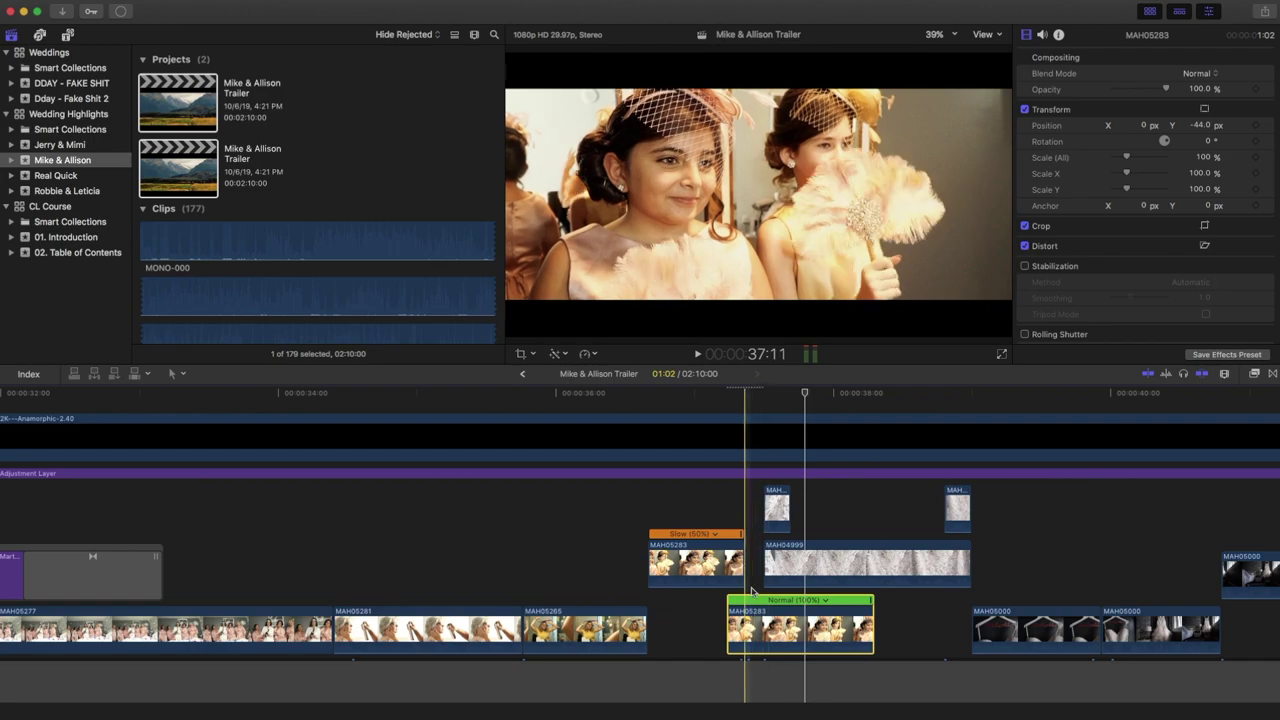
key(alt+super+Down)
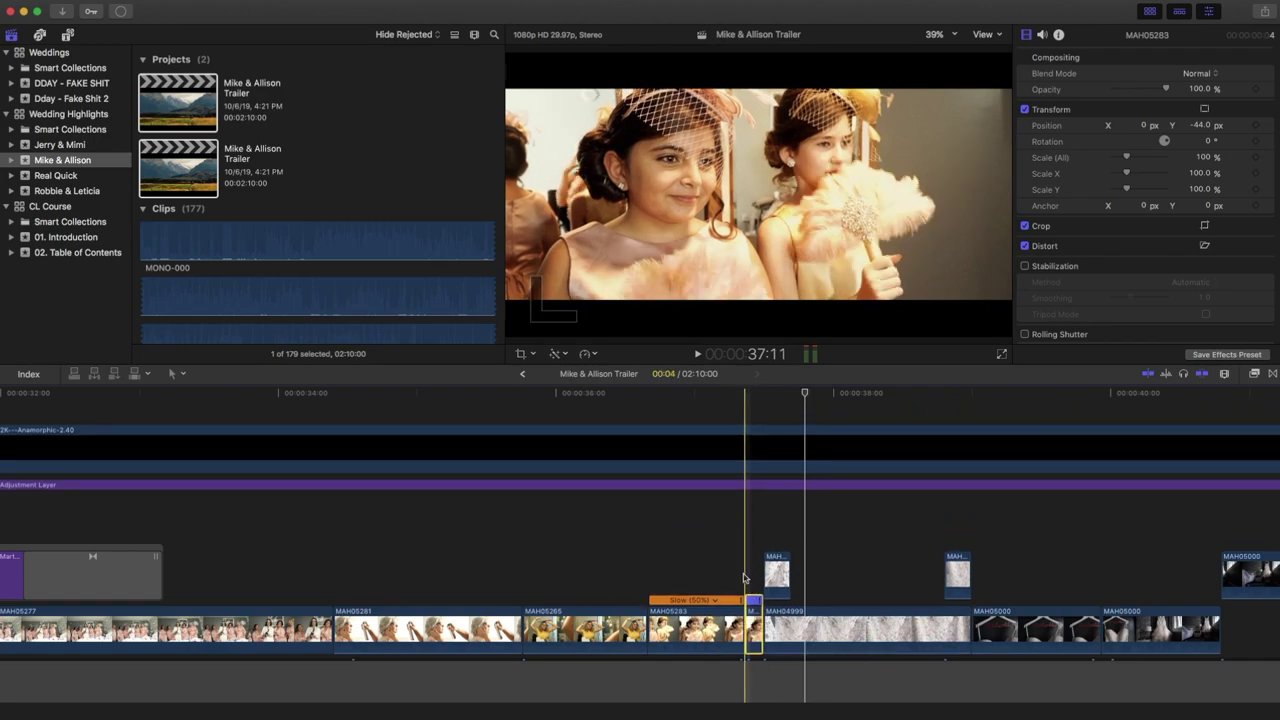
Step: Play back the timeline from the end of the MAH05283 clips into the MAH04999 dress shots
click(744, 578)
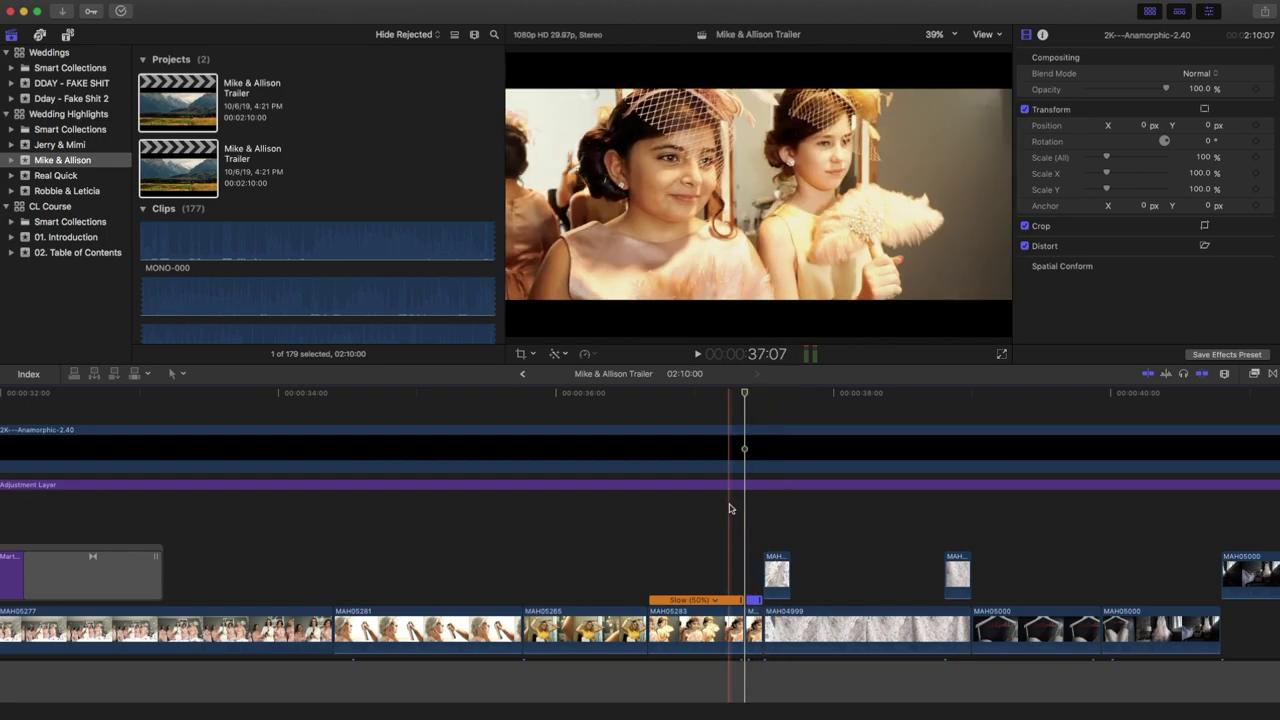
key(space)
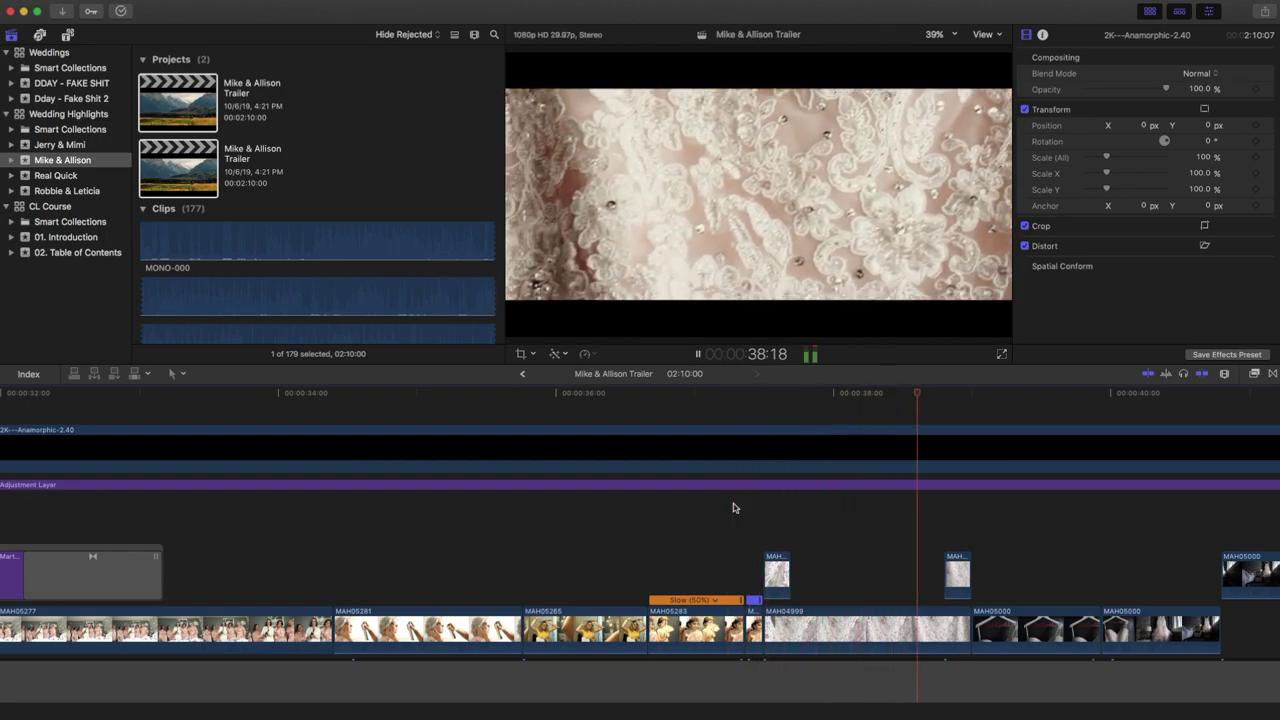
click(773, 567)
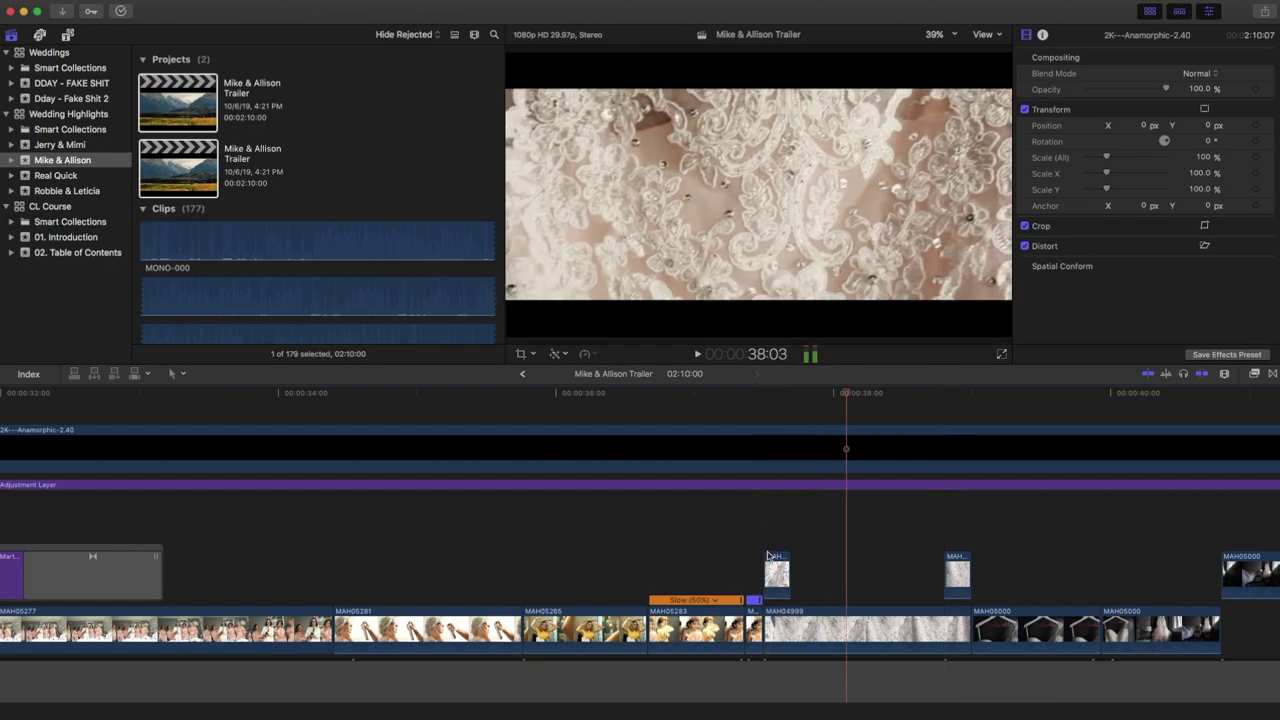
key(space)
Step: Try normal 100% speed on the short connected MAH04999 clip at about 37:15, undo it, and play the project on from there
key(shift+n)
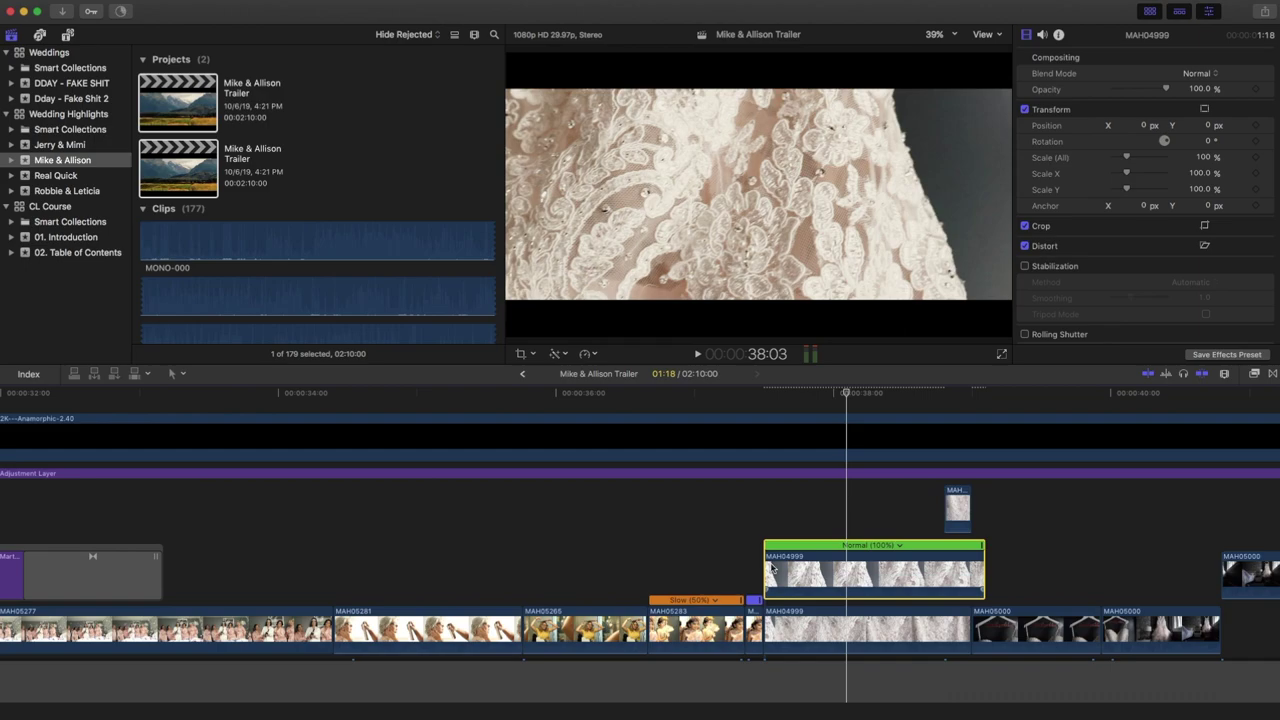
key(super+z)
key(space)
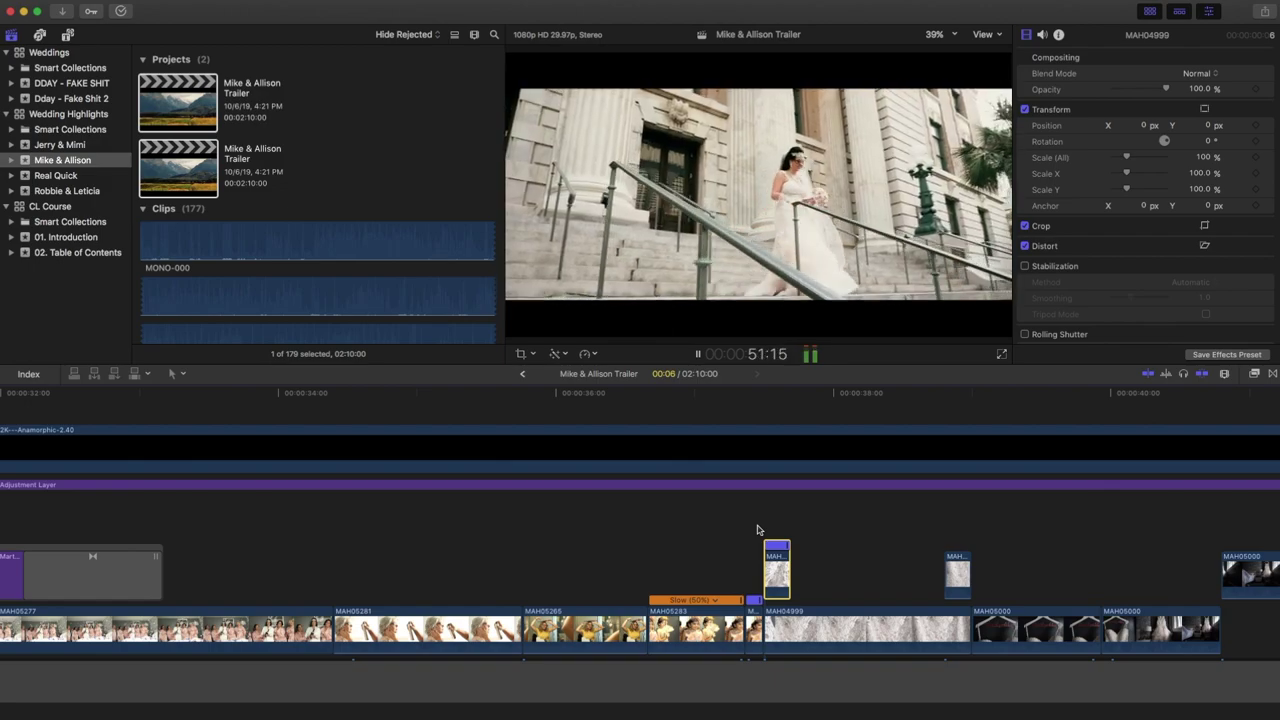
Step: Stop playback at about 52:14 and fit the whole project in the timeline to review its video and audio clips
key(space)
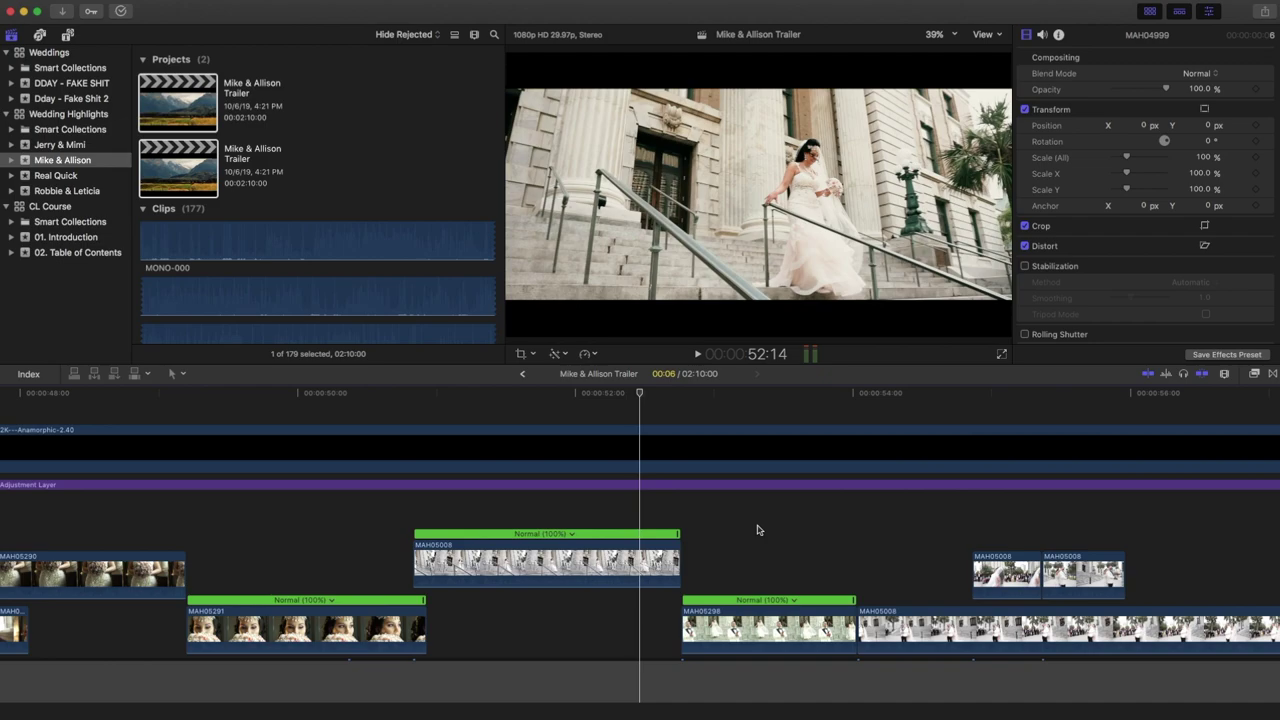
key(shift+z)
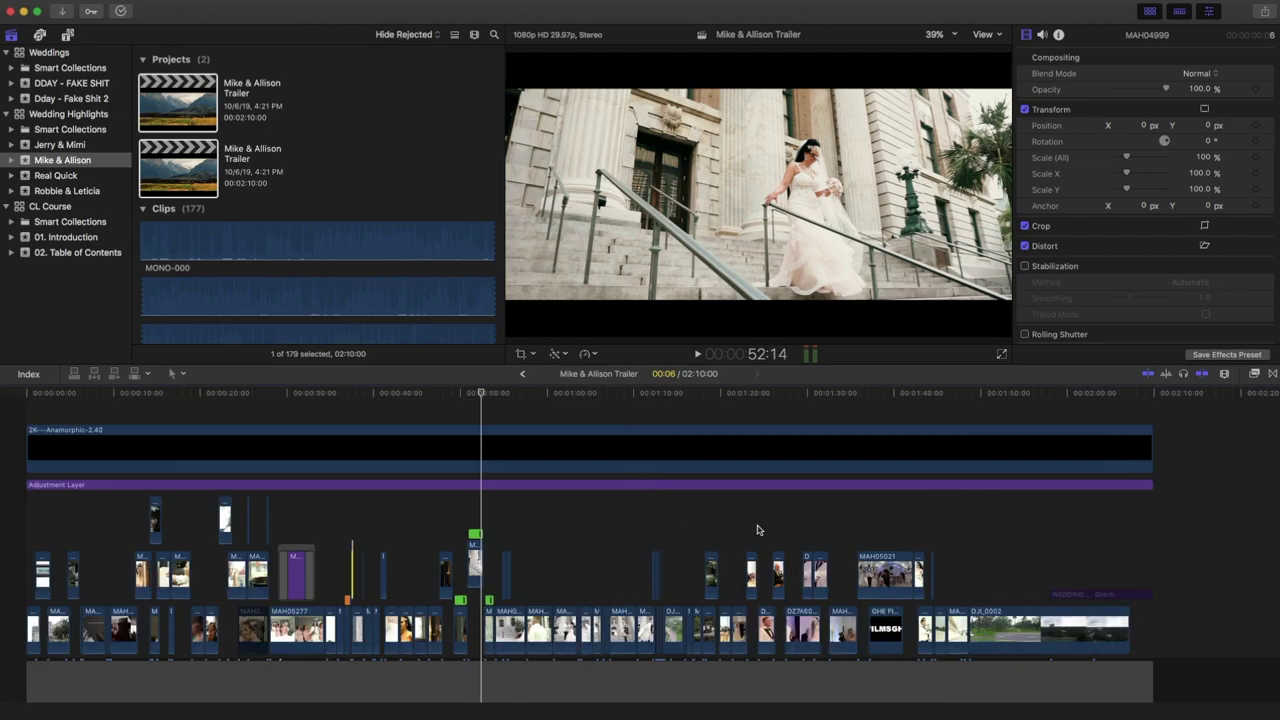
scroll(757, 530, down, 5)
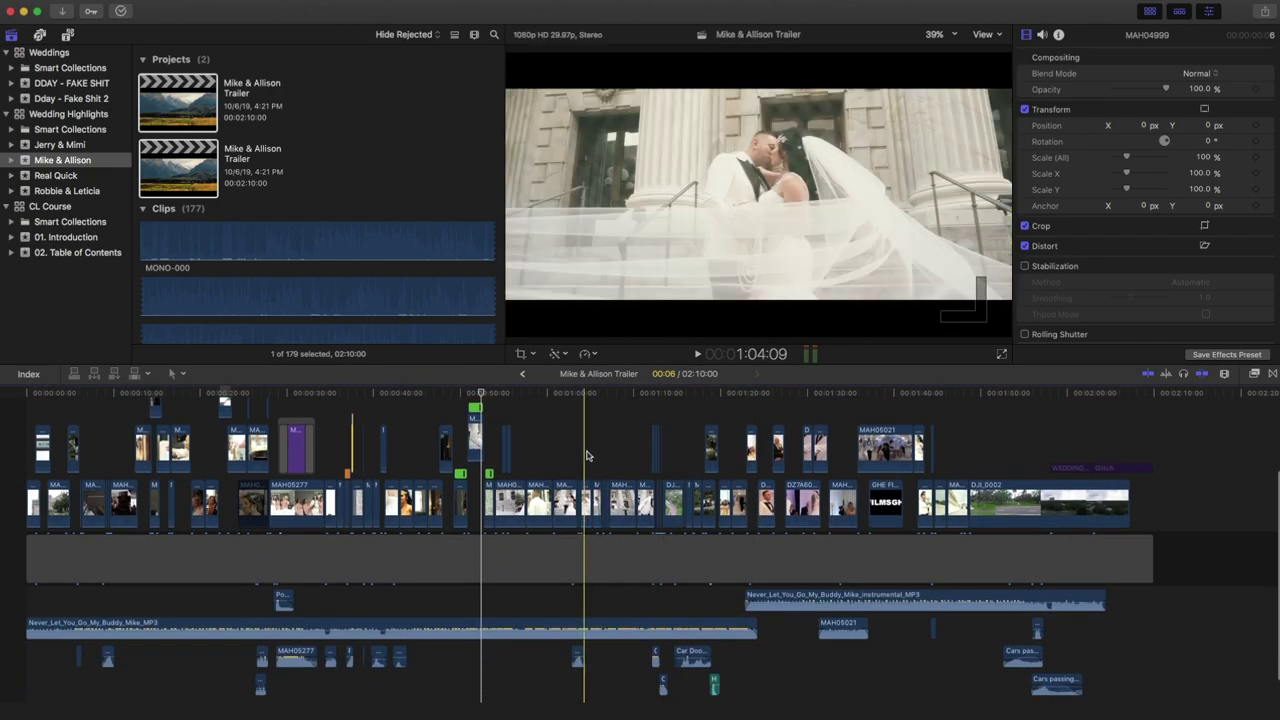
scroll(587, 455, down, 2)
scroll(587, 456, up, 1)
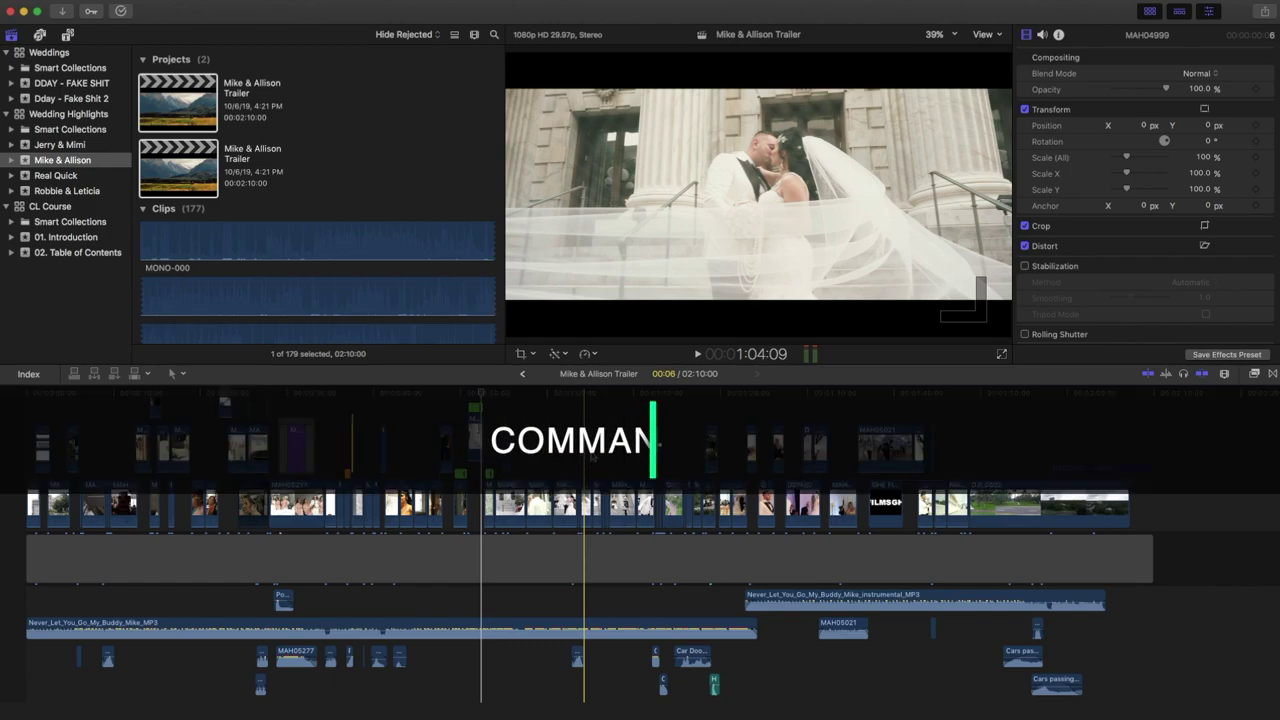
Step: Toggle the inspector and select the MAH05012 clip at about 1:08:19 in a closer timeline view
key(super+4)
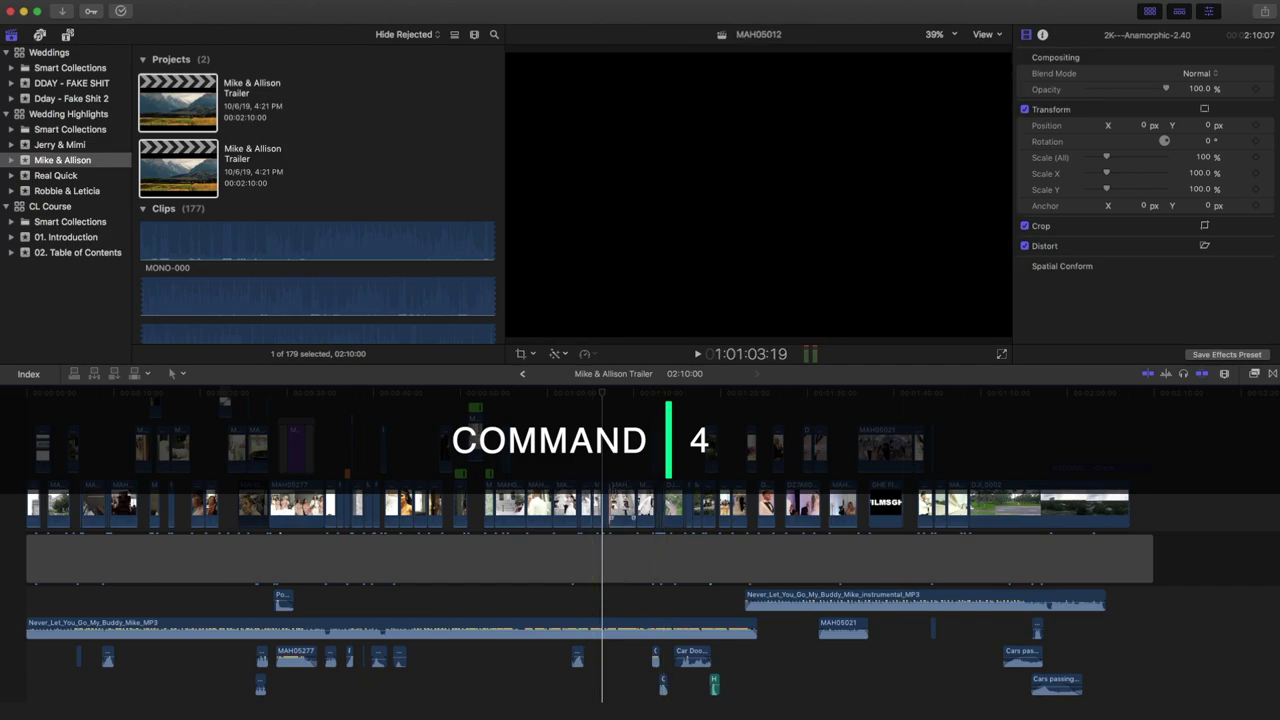
click(622, 503)
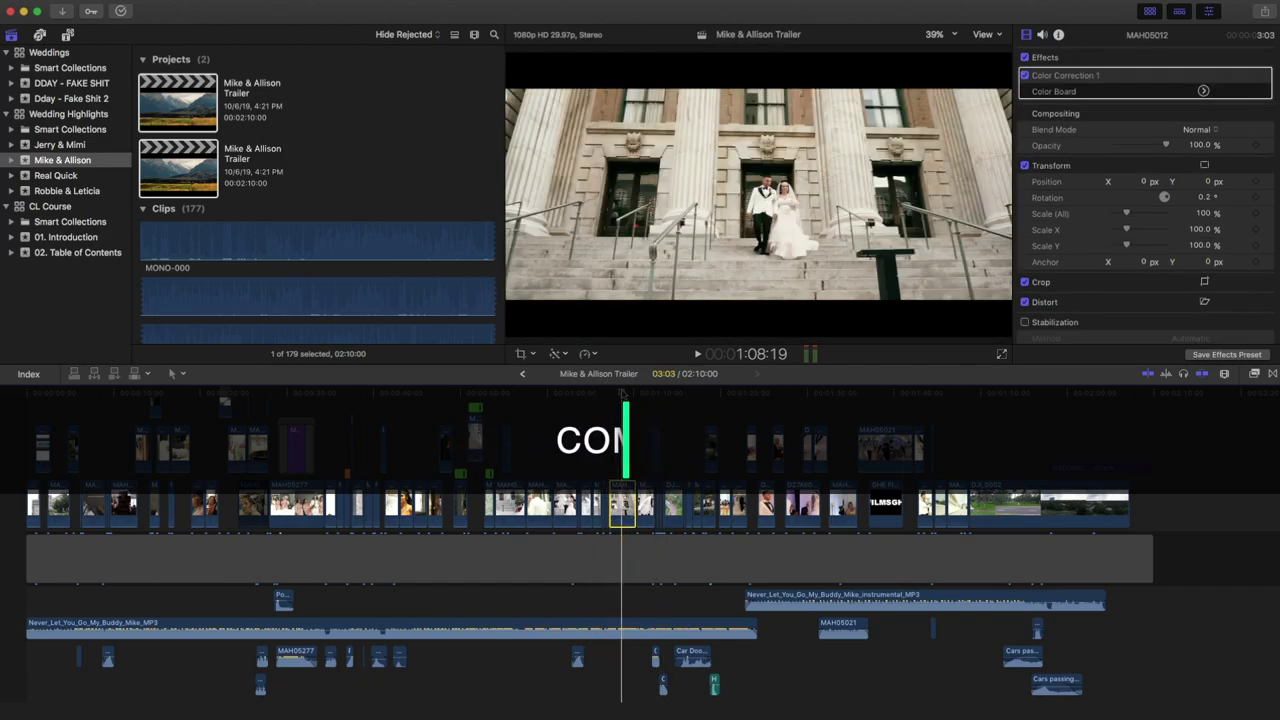
key(super+equal)
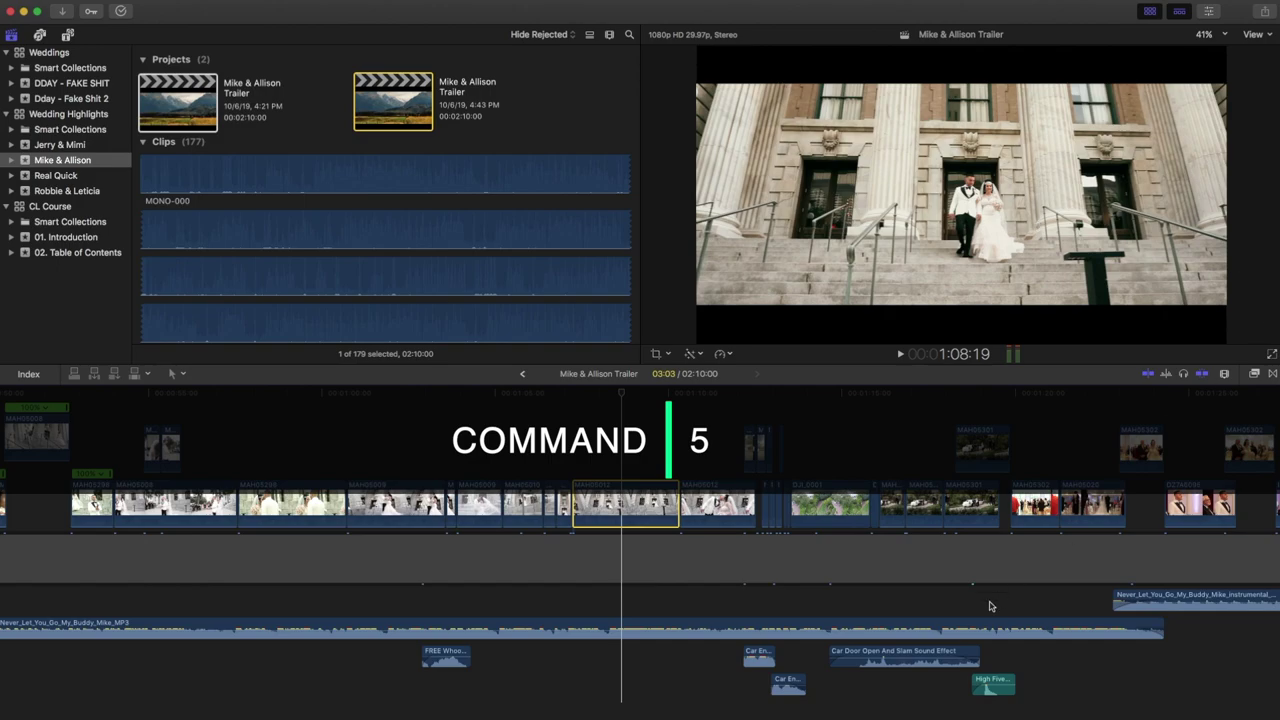
Step: Open the Effects browser and look through its categories, switch to Transitions and back to Effects, and close the browser
scroll(1085, 580, right, 5)
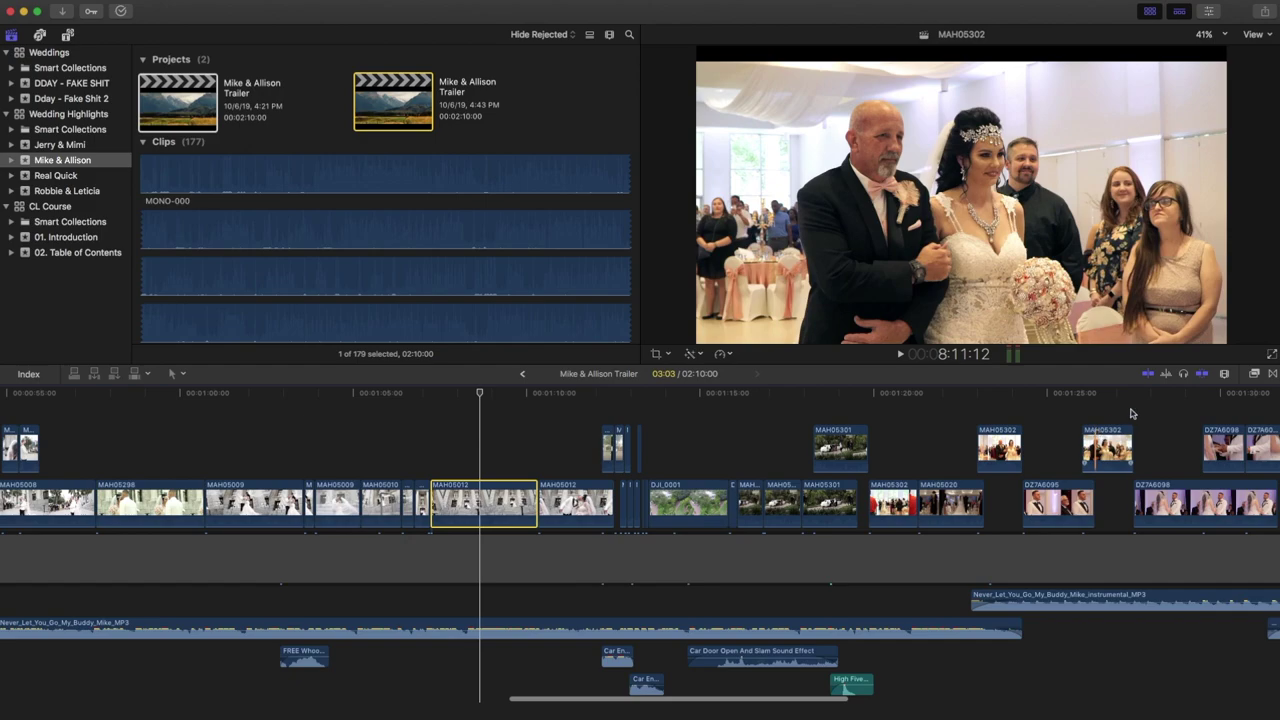
key(super+5)
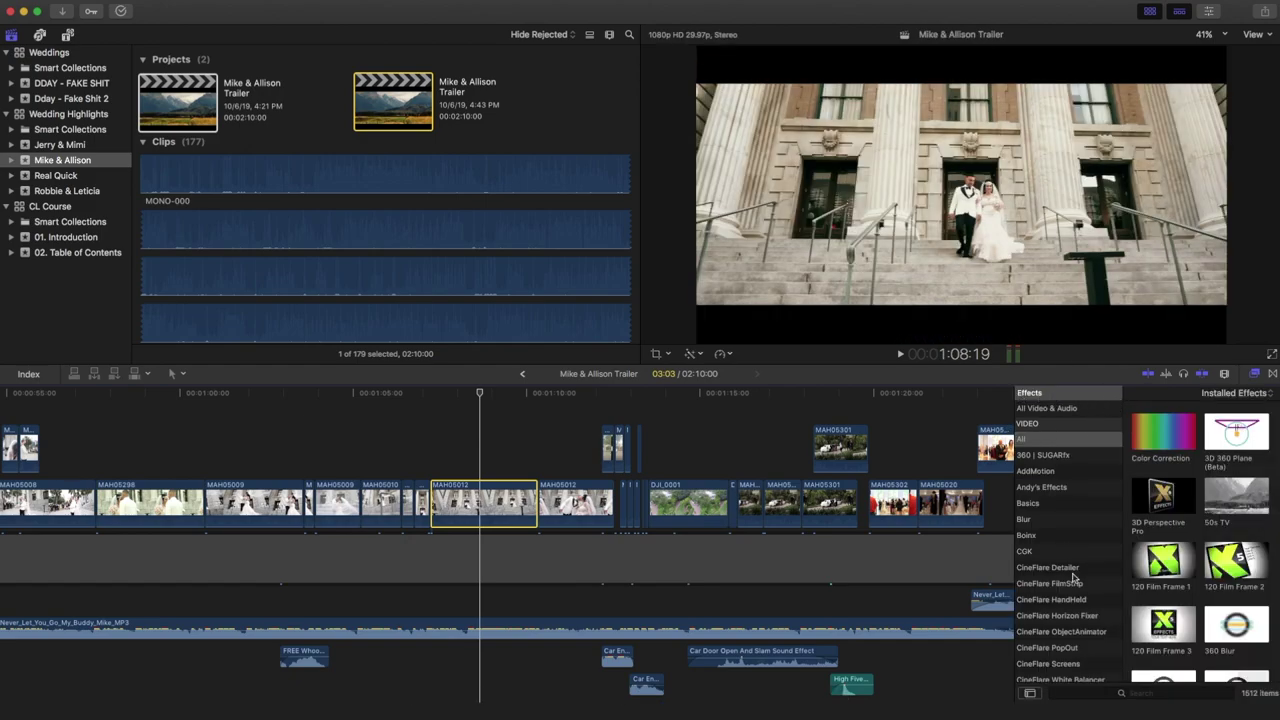
scroll(1065, 540, down, 5)
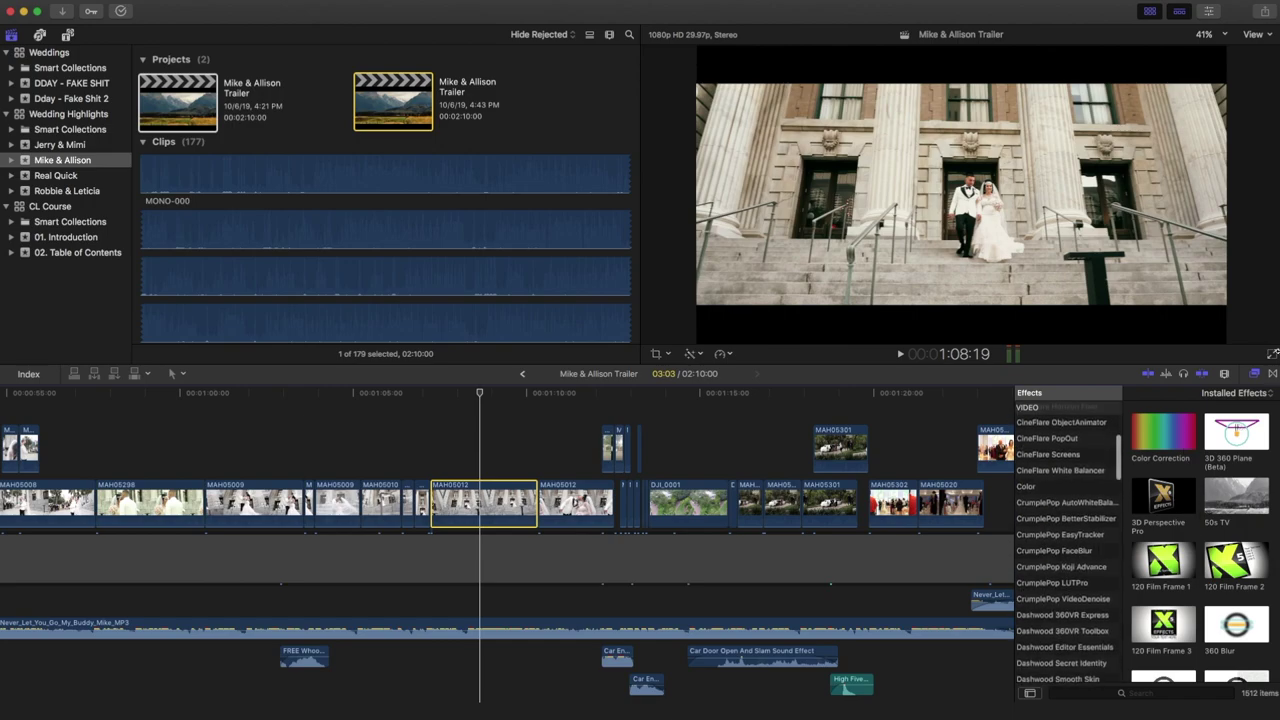
click(1272, 376)
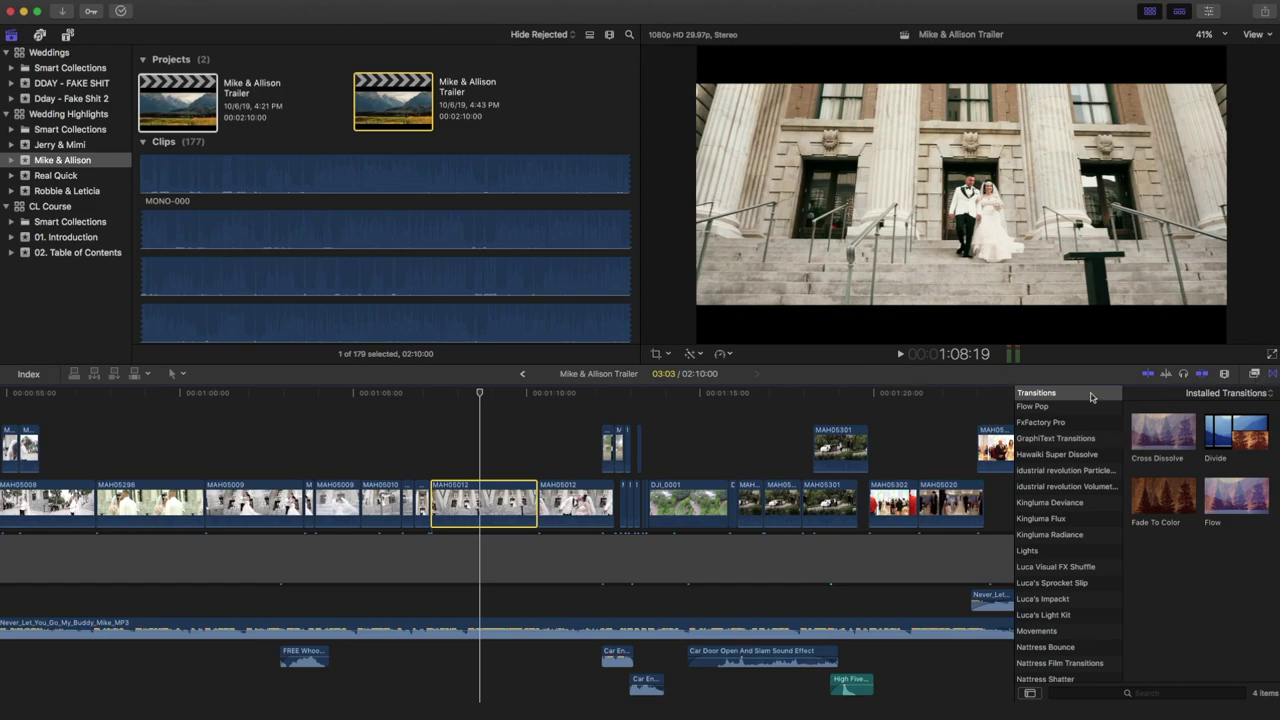
key(super+5)
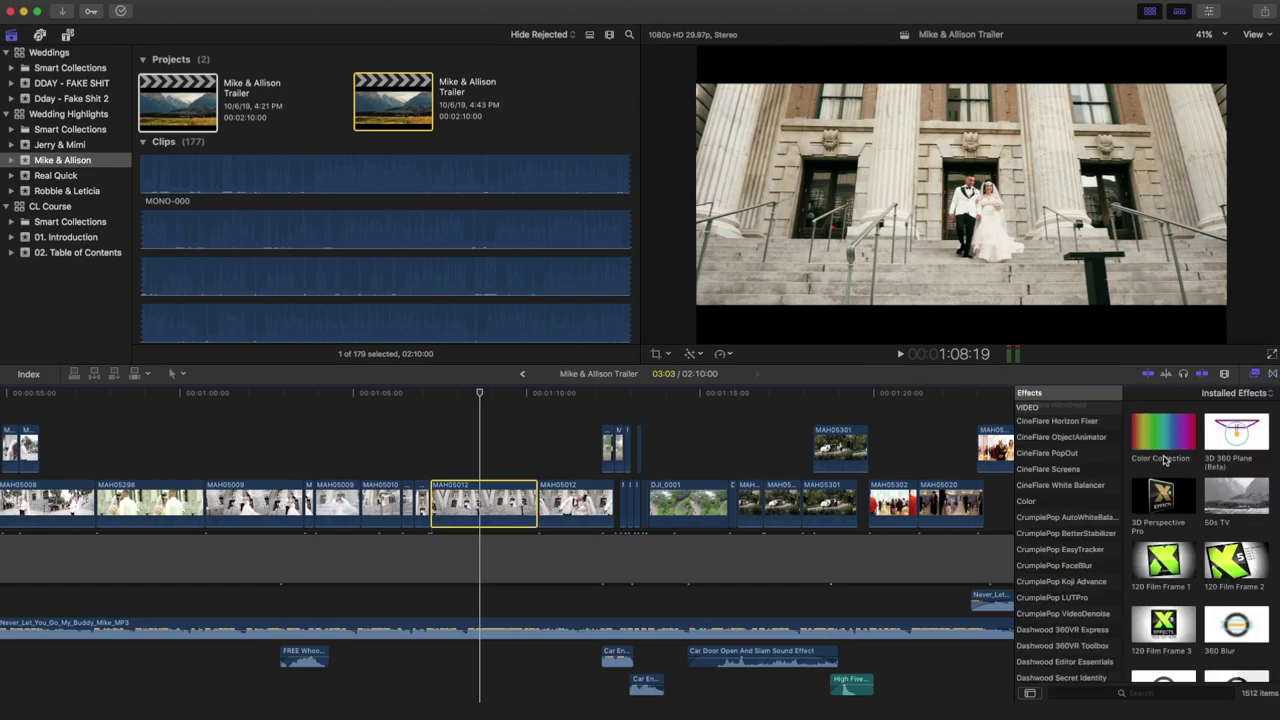
key(super+5)
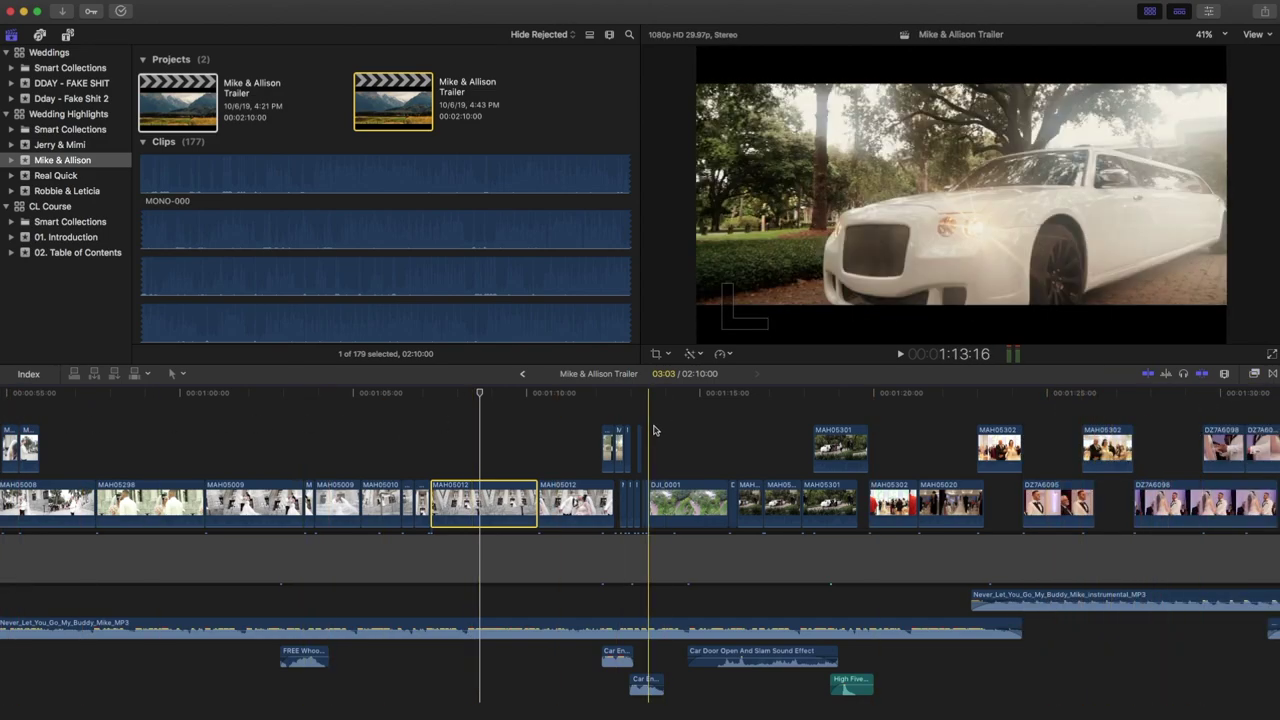
Step: Select the MAH05298 clip at about 58:13 in the primary storyline and open its Color Board
click(478, 430)
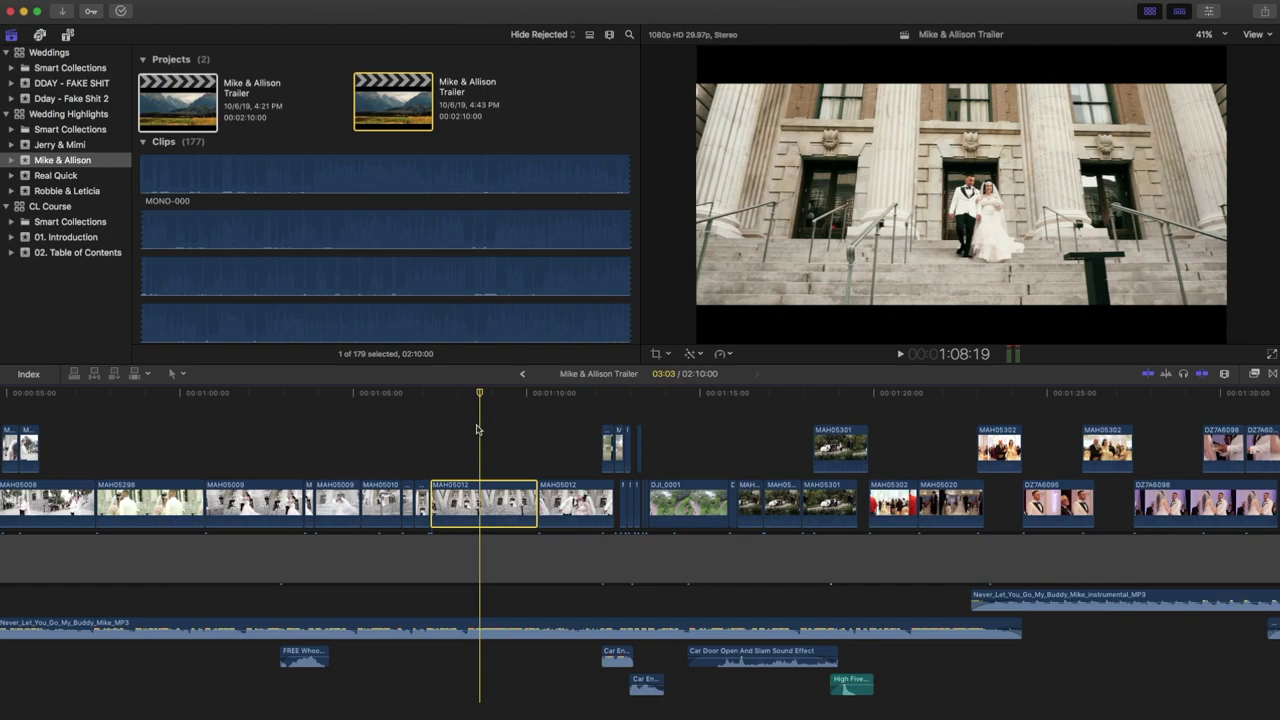
key(super+6)
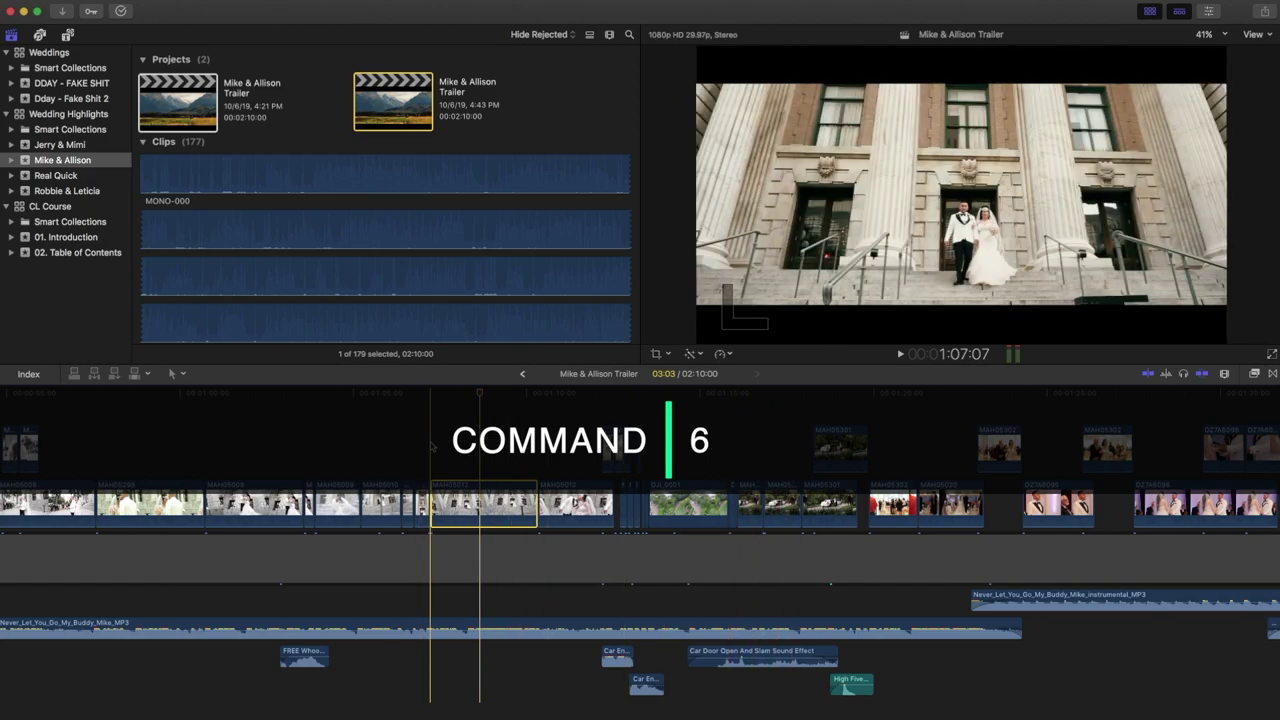
scroll(390, 442, left, 5)
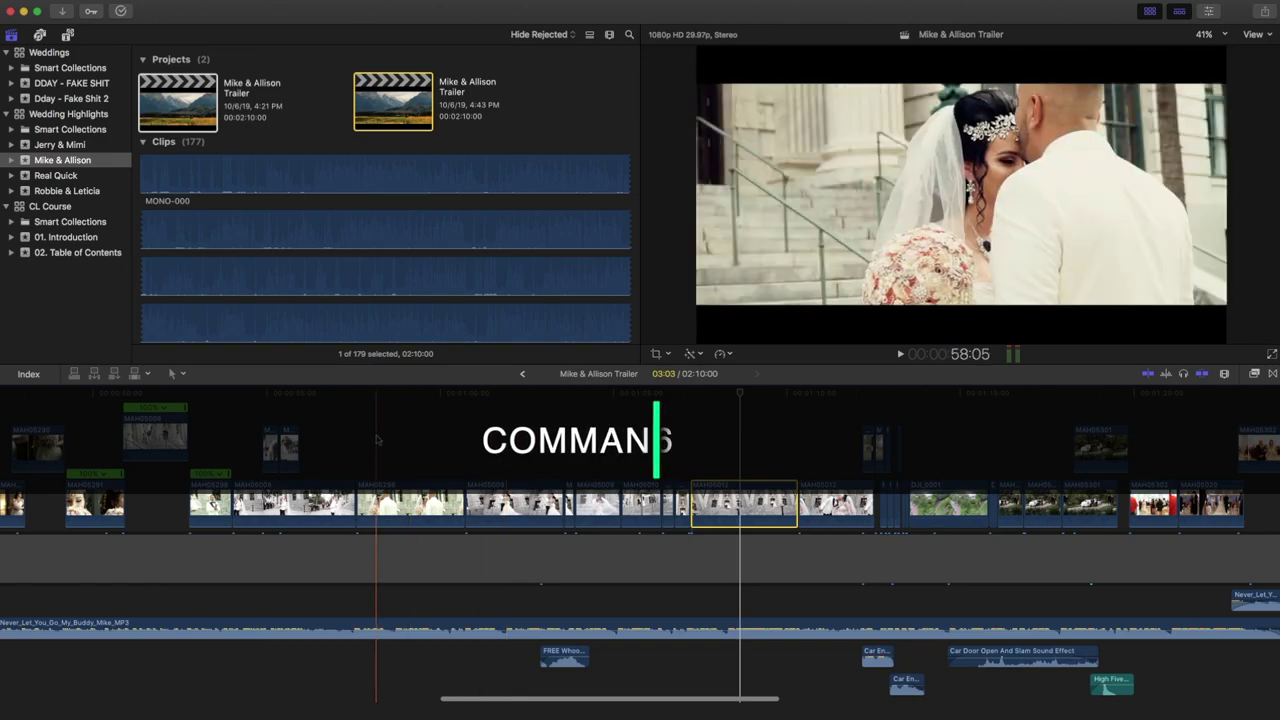
click(388, 430)
key(c)
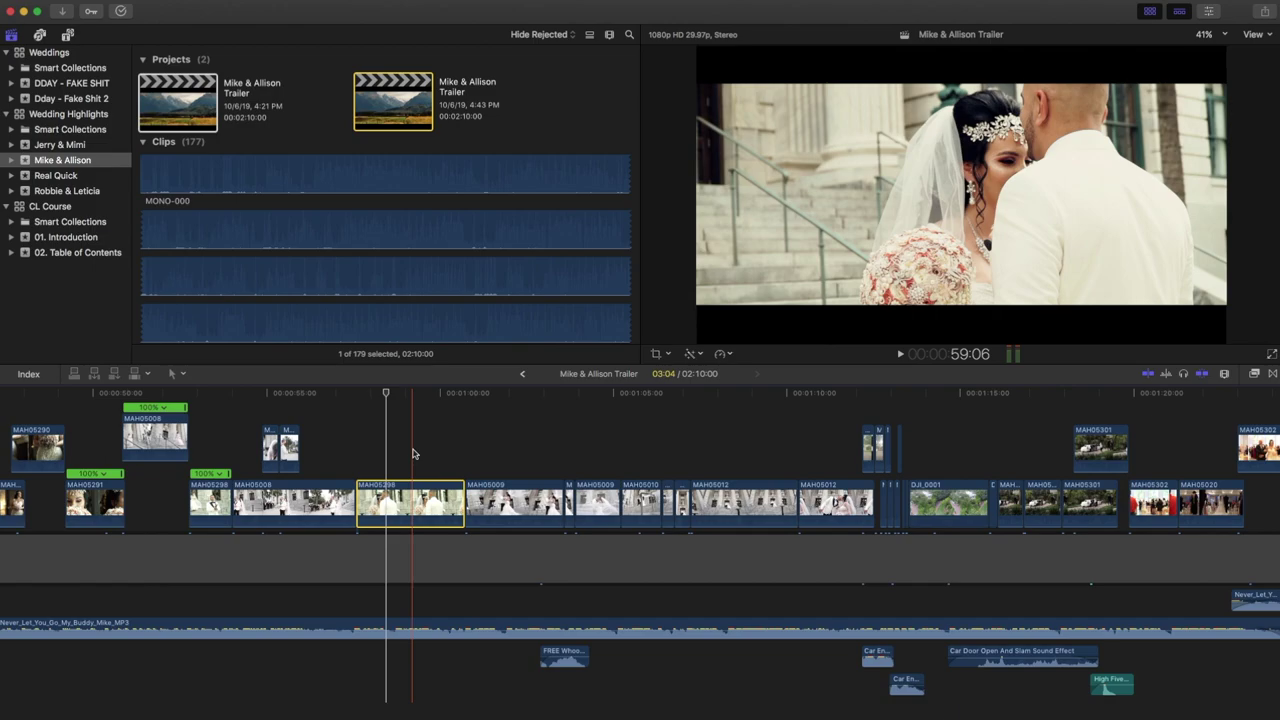
key(super+6)
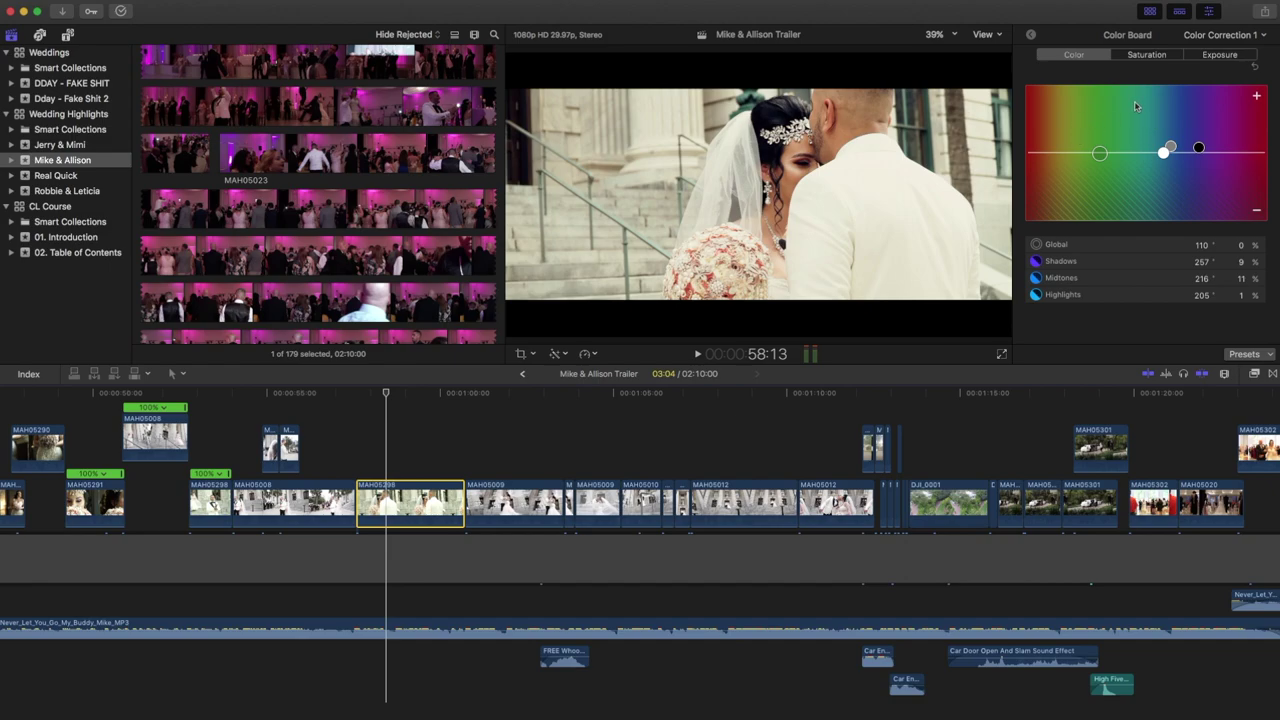
Step: Try a green Global color of 114° and 33% on MAH05298, reset it, and return to the clip's video settings
mouse_move(1099, 153)
mouse_down()
mouse_move(1098, 122)
mouse_move(1103, 171)
mouse_move(1101, 133)
mouse_up()
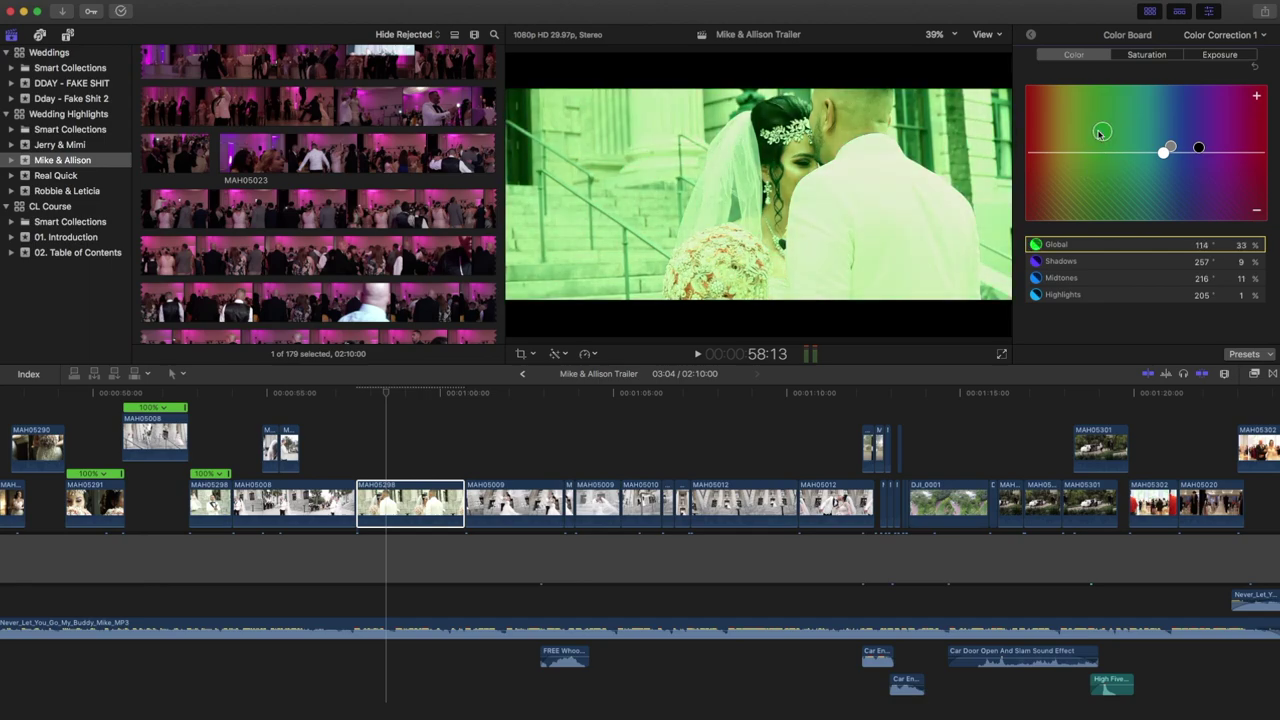
key(Delete)
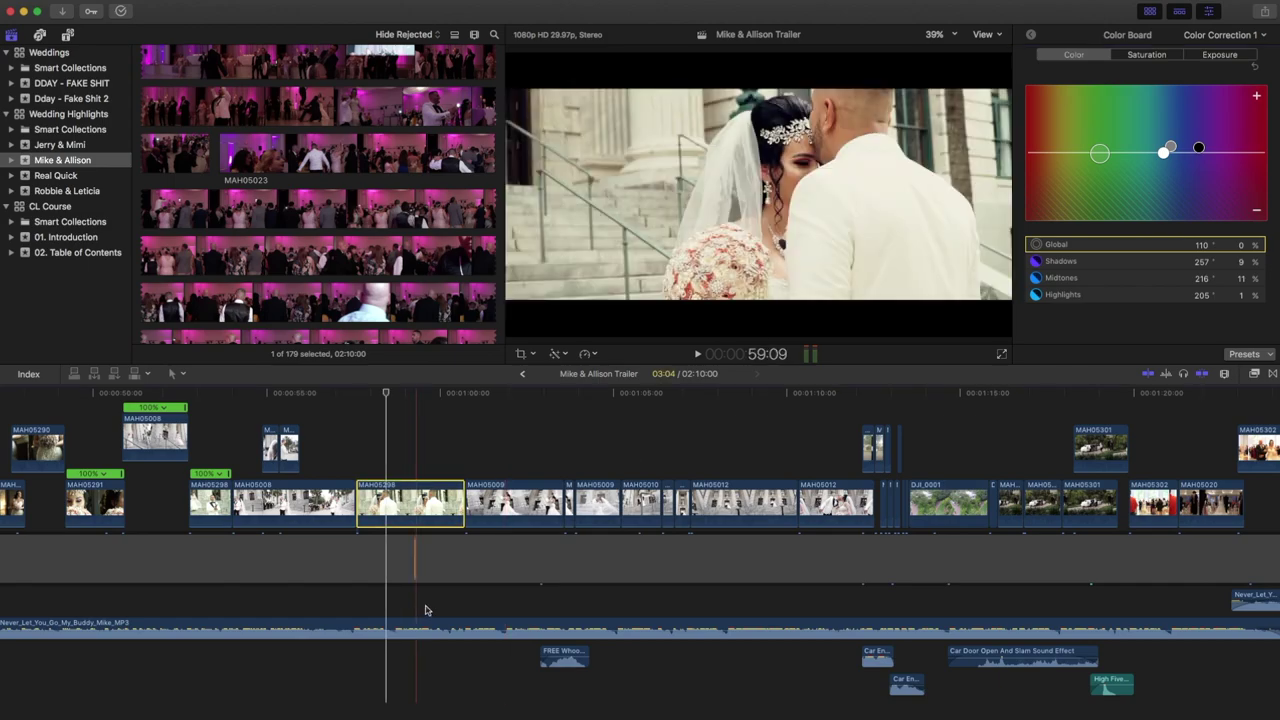
click(429, 610)
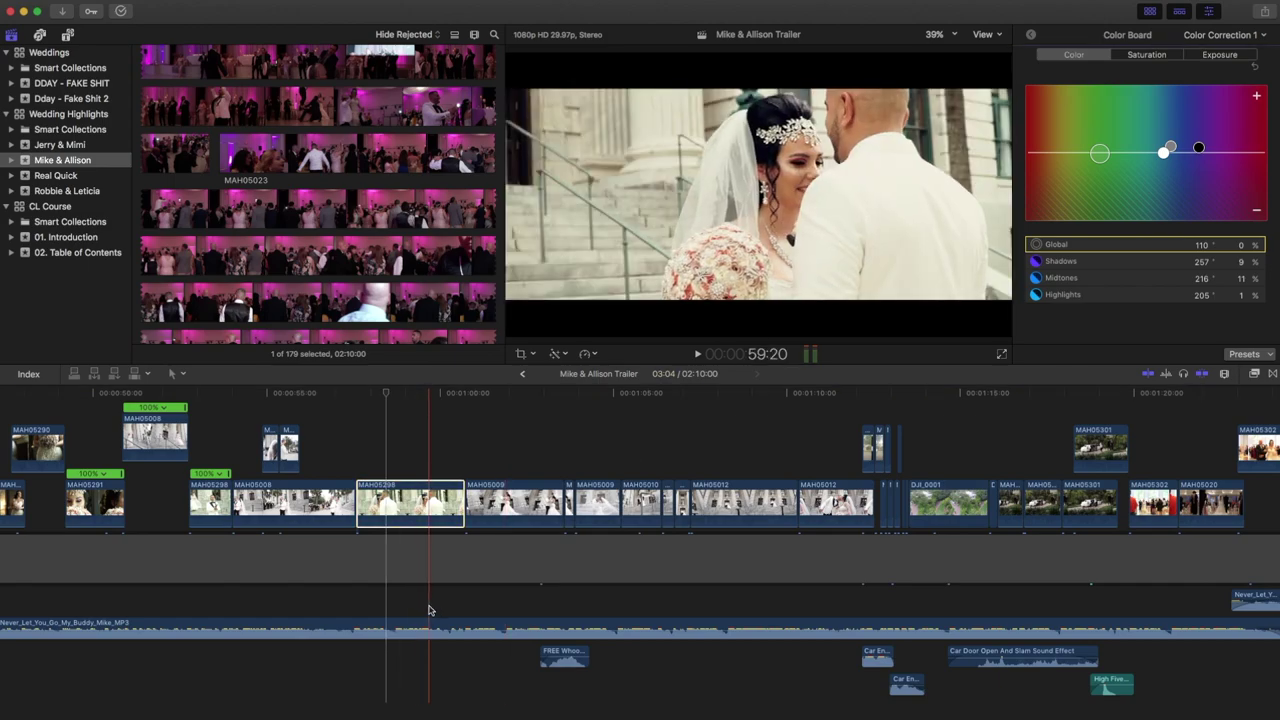
key(super+z)
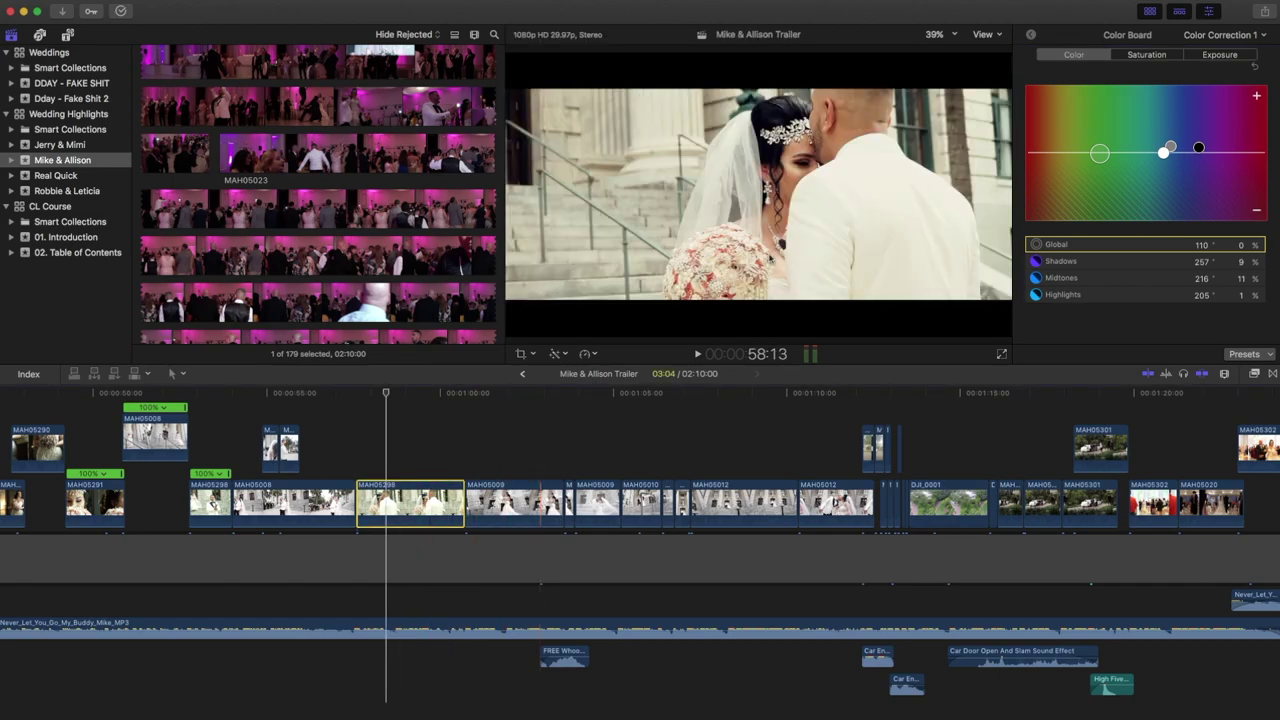
click(1031, 34)
key(super+shift+z)
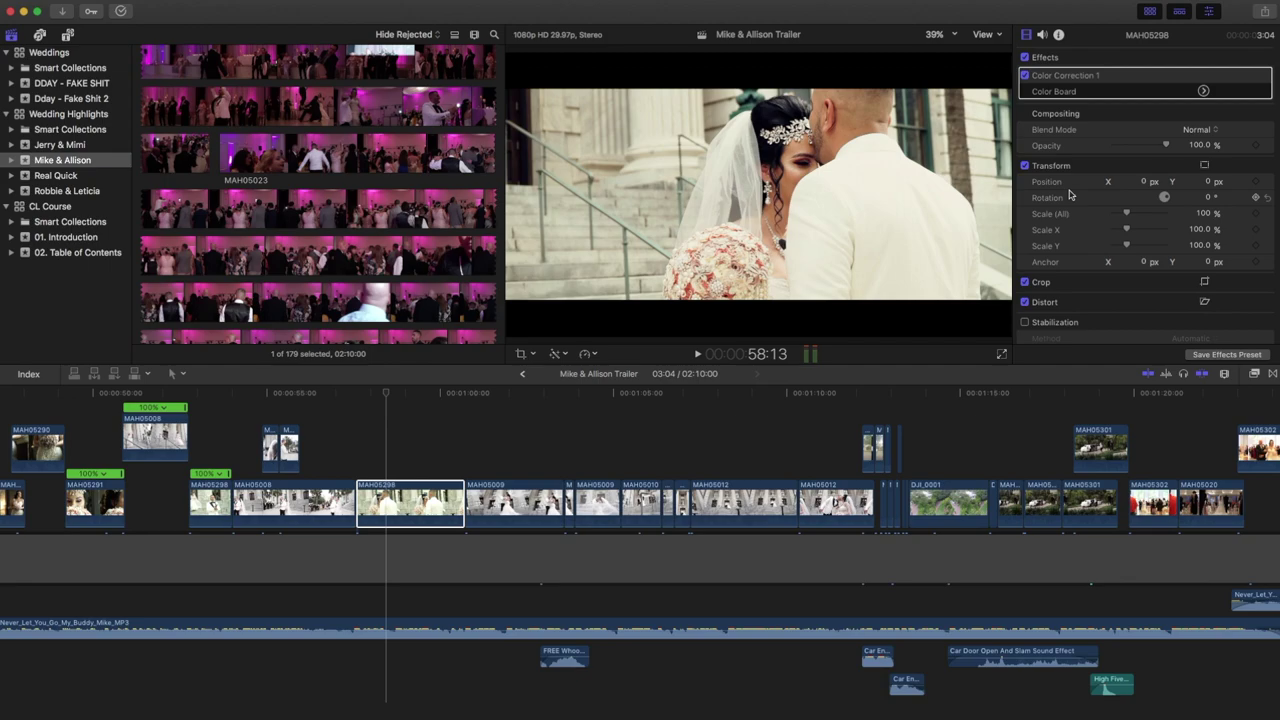
Step: Show the Background Tasks window, move it over the timeline, and look over the available Share destinations
key(super+9)
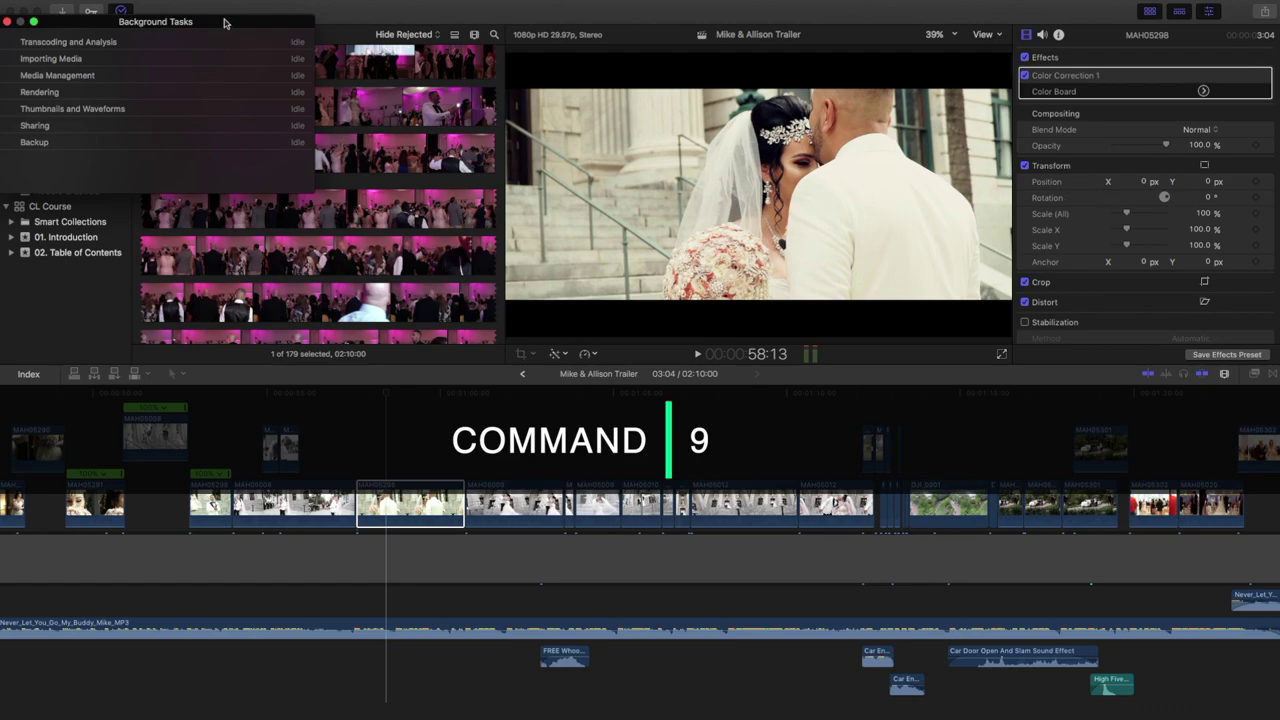
drag(226, 23, 845, 377)
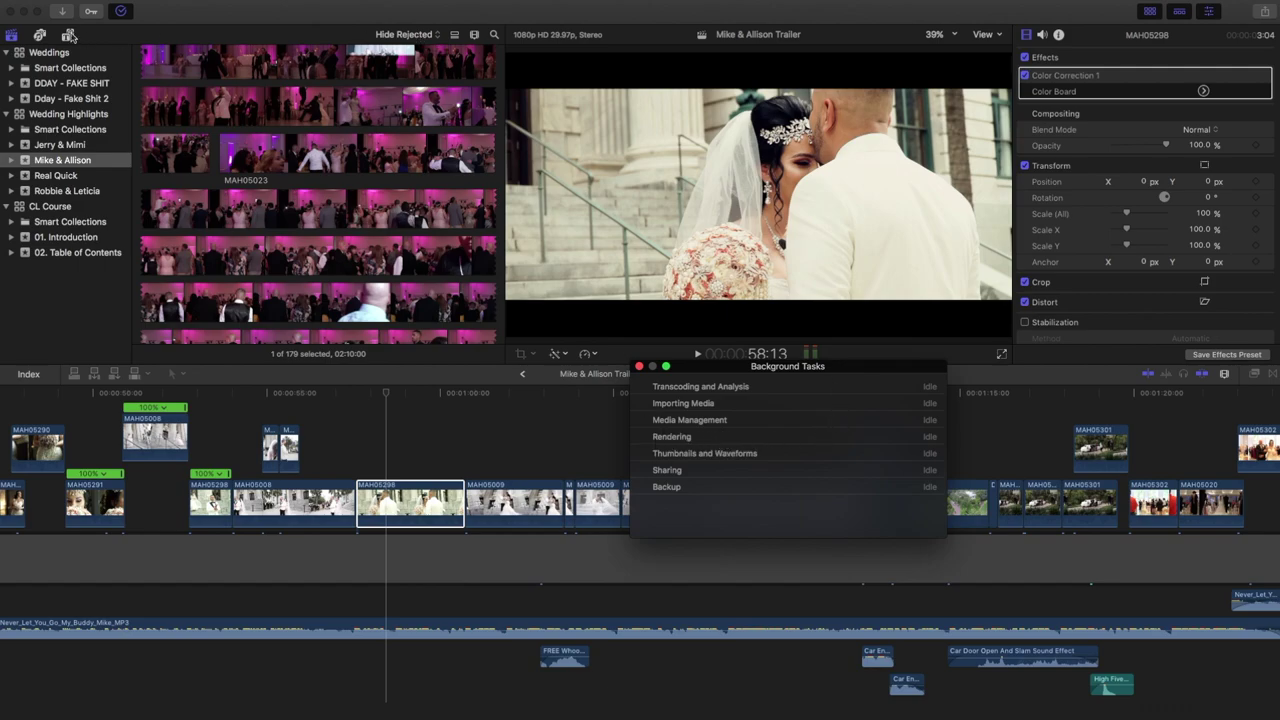
click(100, 5)
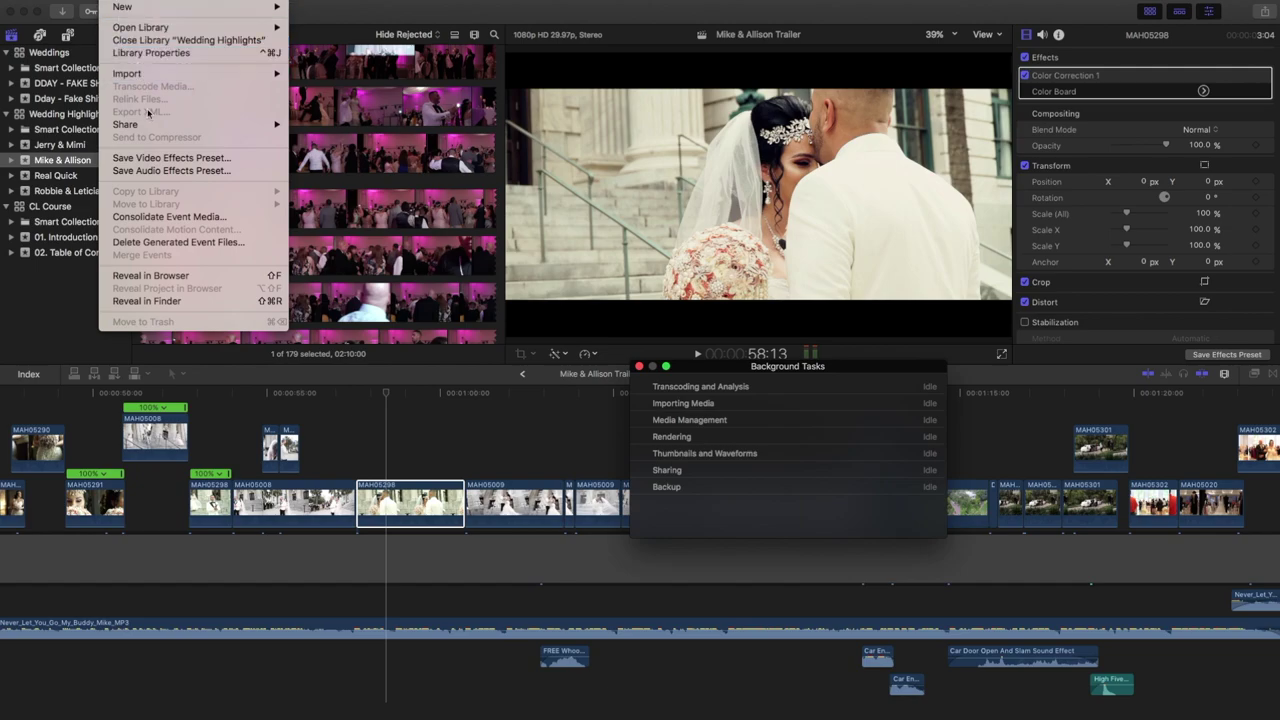
mouse_move(148, 128)
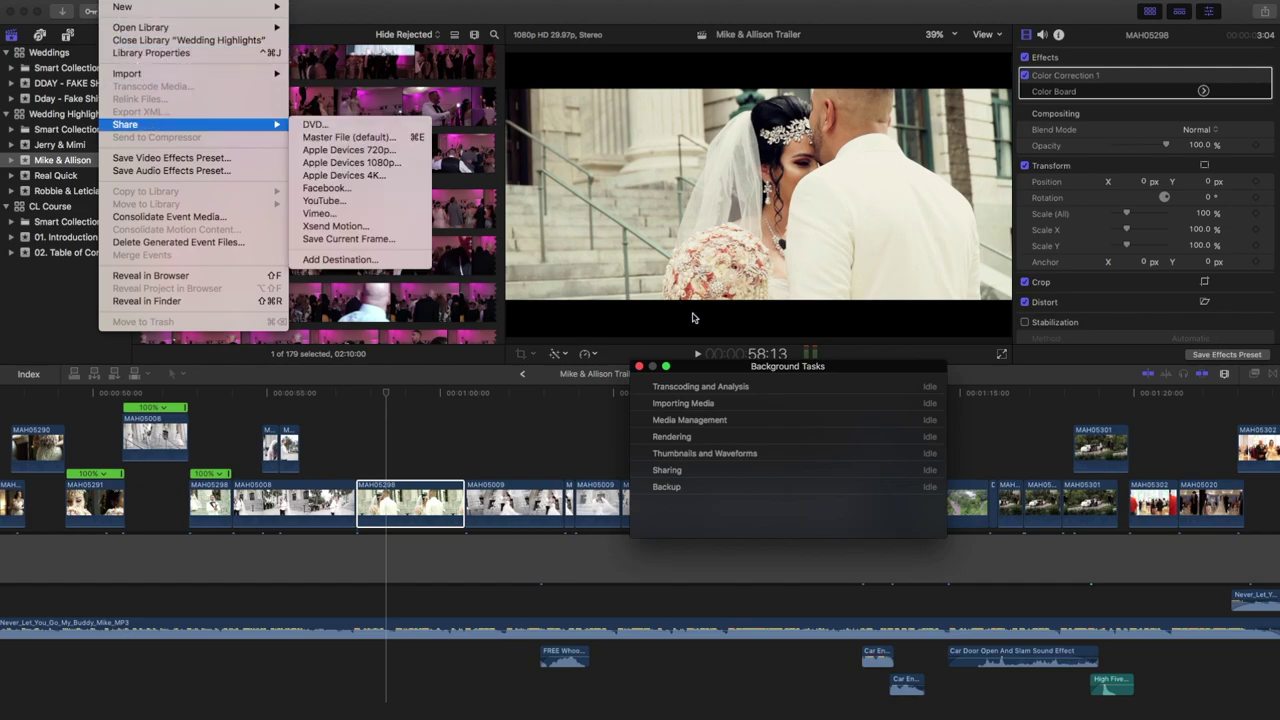
click(707, 383)
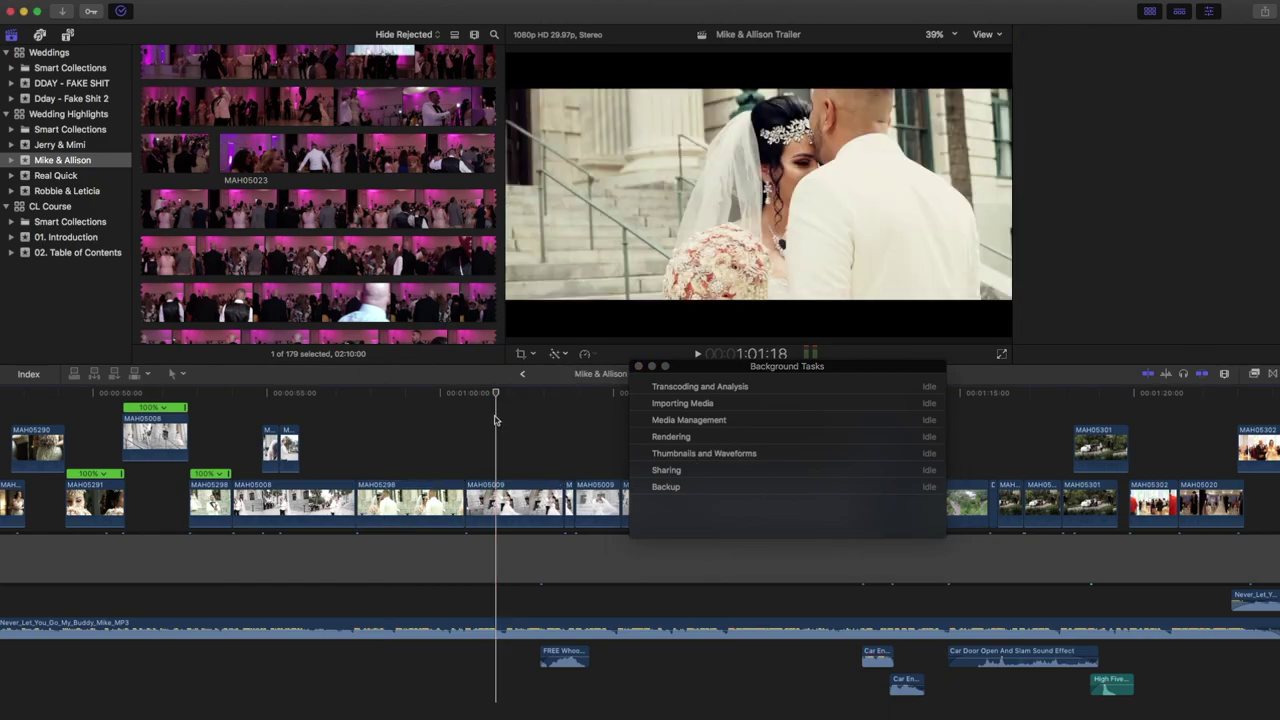
Step: Extend the start of MAH05009 back to about 59:02 beneath MAH05298, with MAH05298 lifted above the primary storyline
click(466, 497)
drag(466, 497, 405, 505)
click(424, 393)
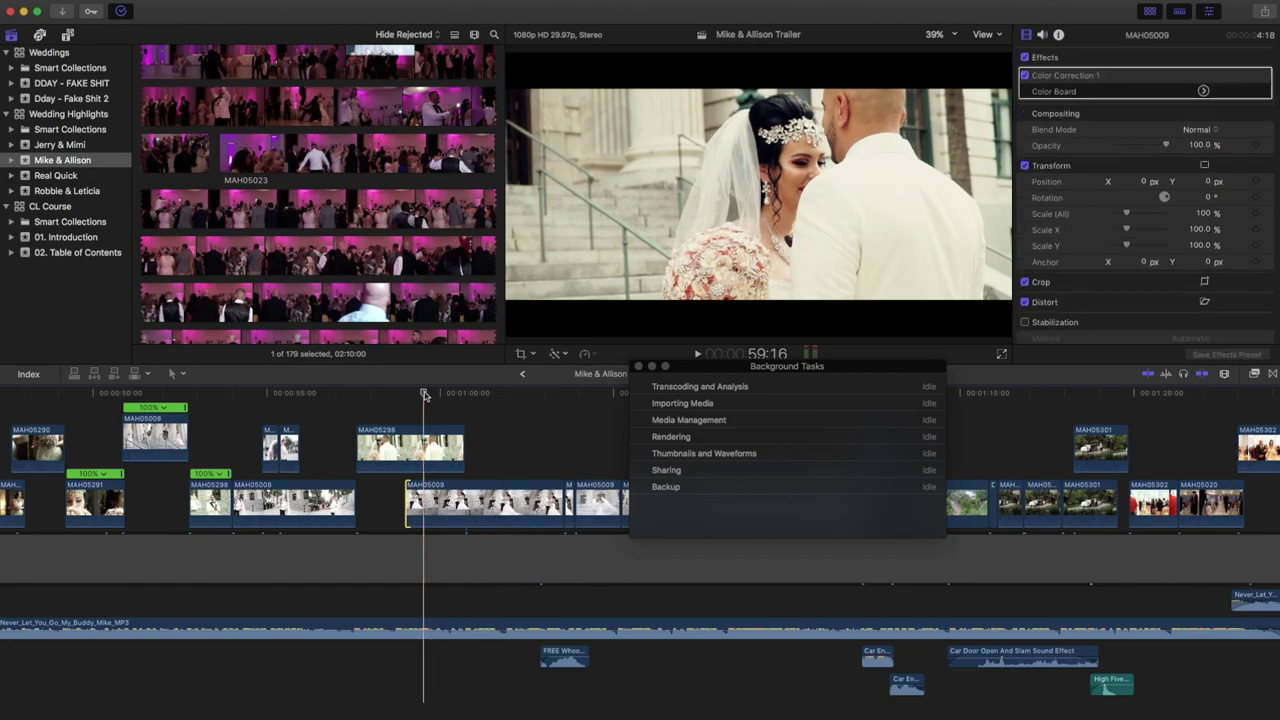
Step: Slow the extended MAH05009 clip to 10% speed in the retime editor and close Background Tasks after checking the rendering
click(507, 507)
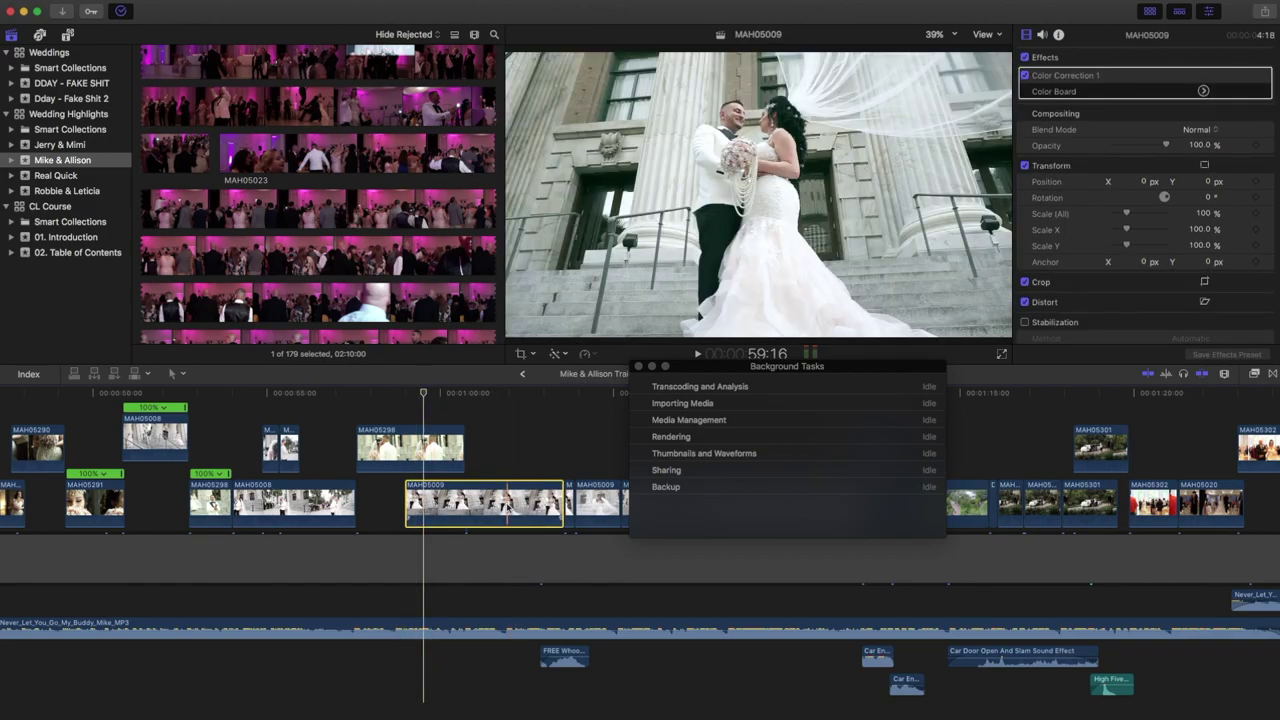
key(super+r)
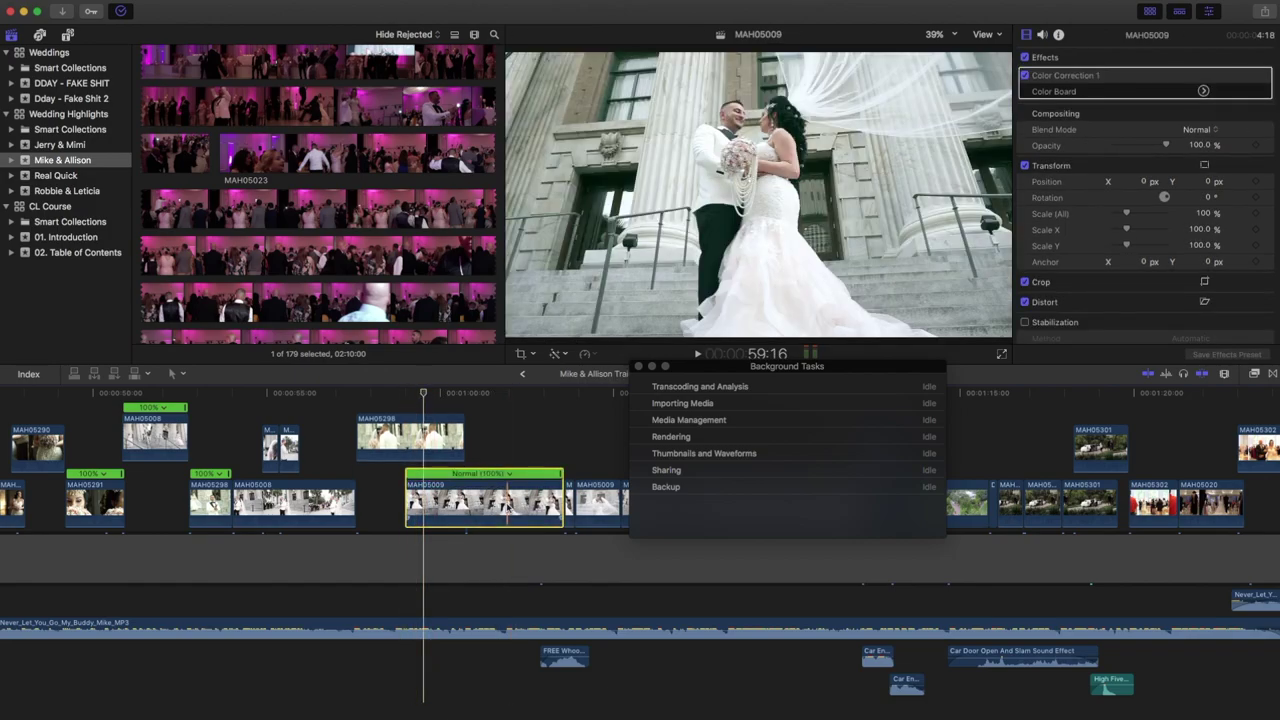
click(509, 473)
mouse_move(550, 486)
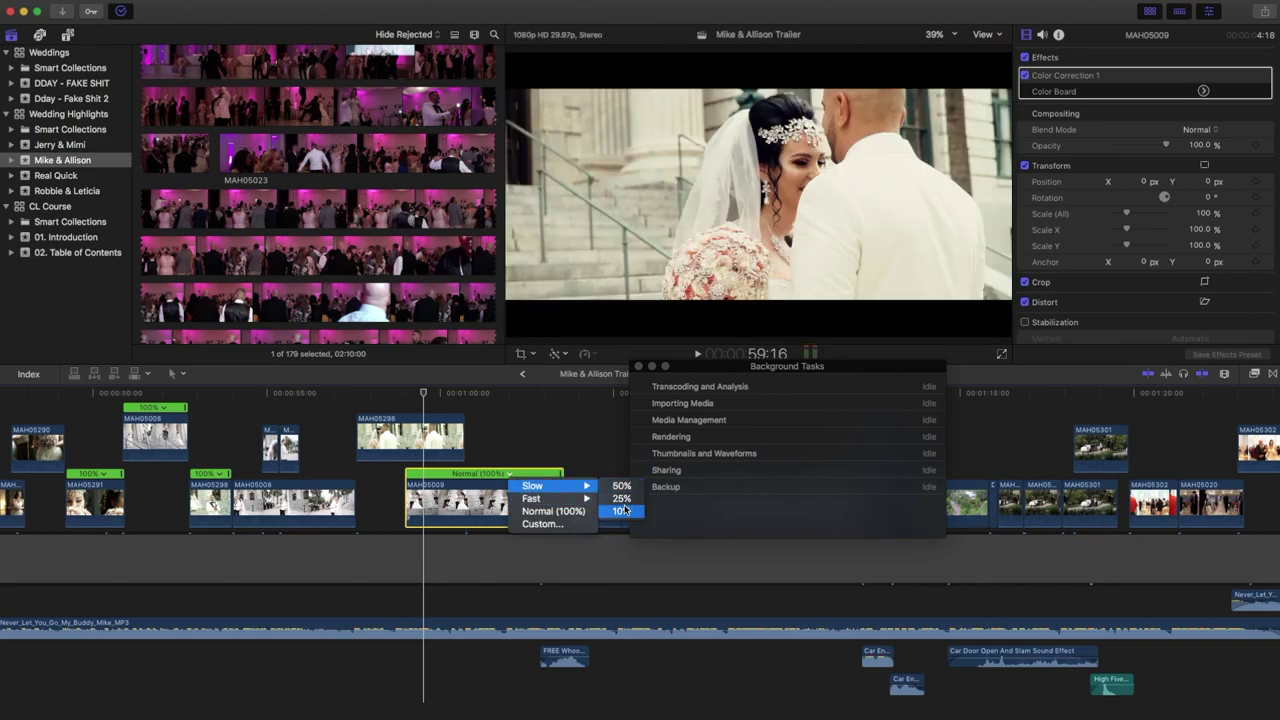
click(622, 500)
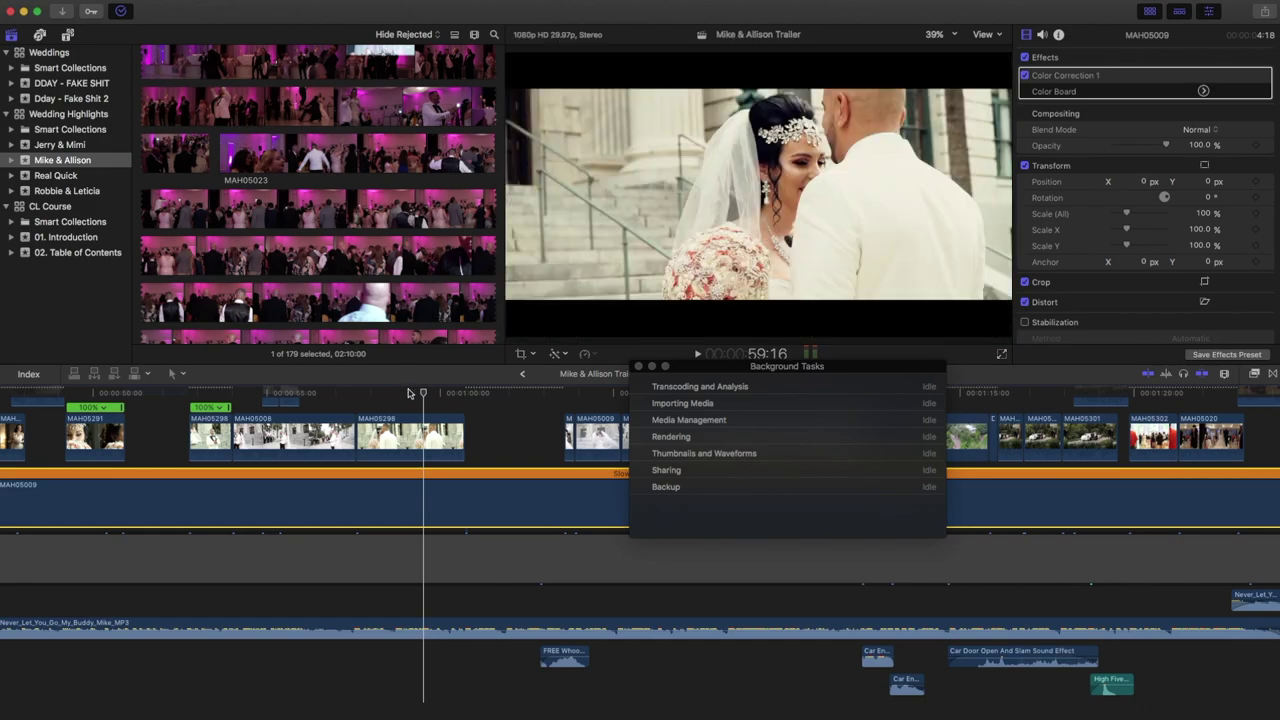
click(408, 393)
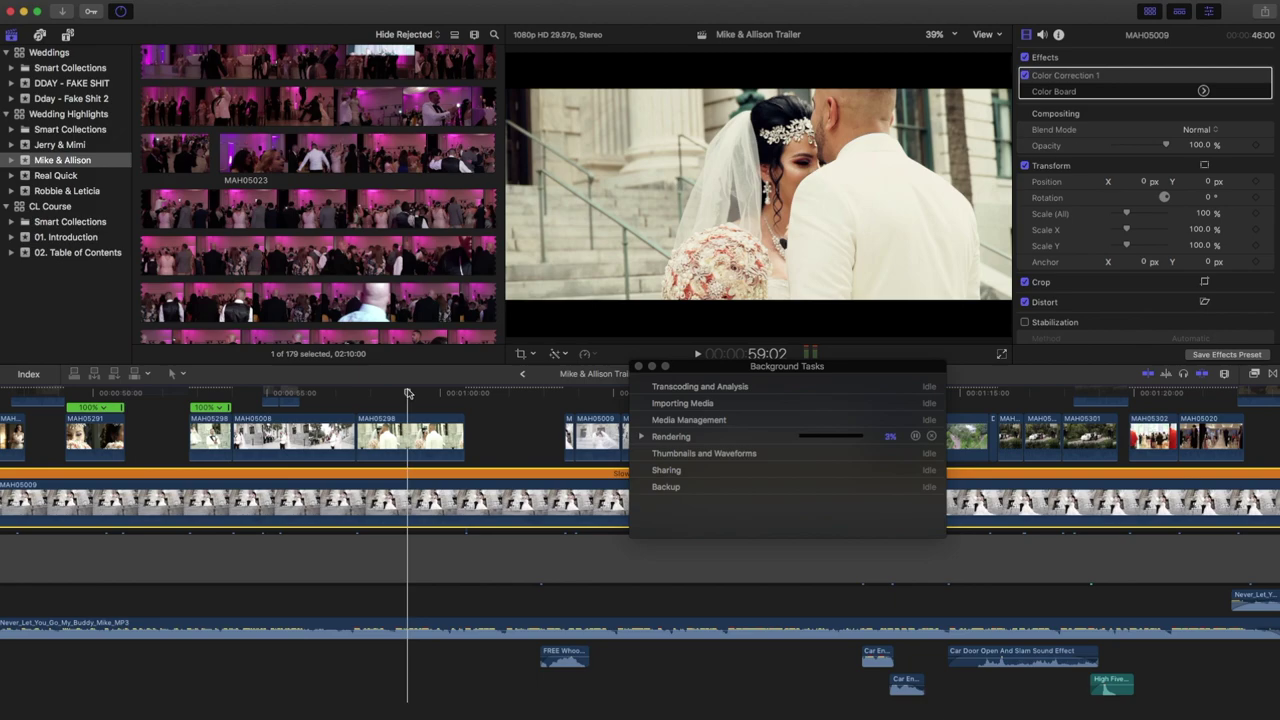
click(638, 366)
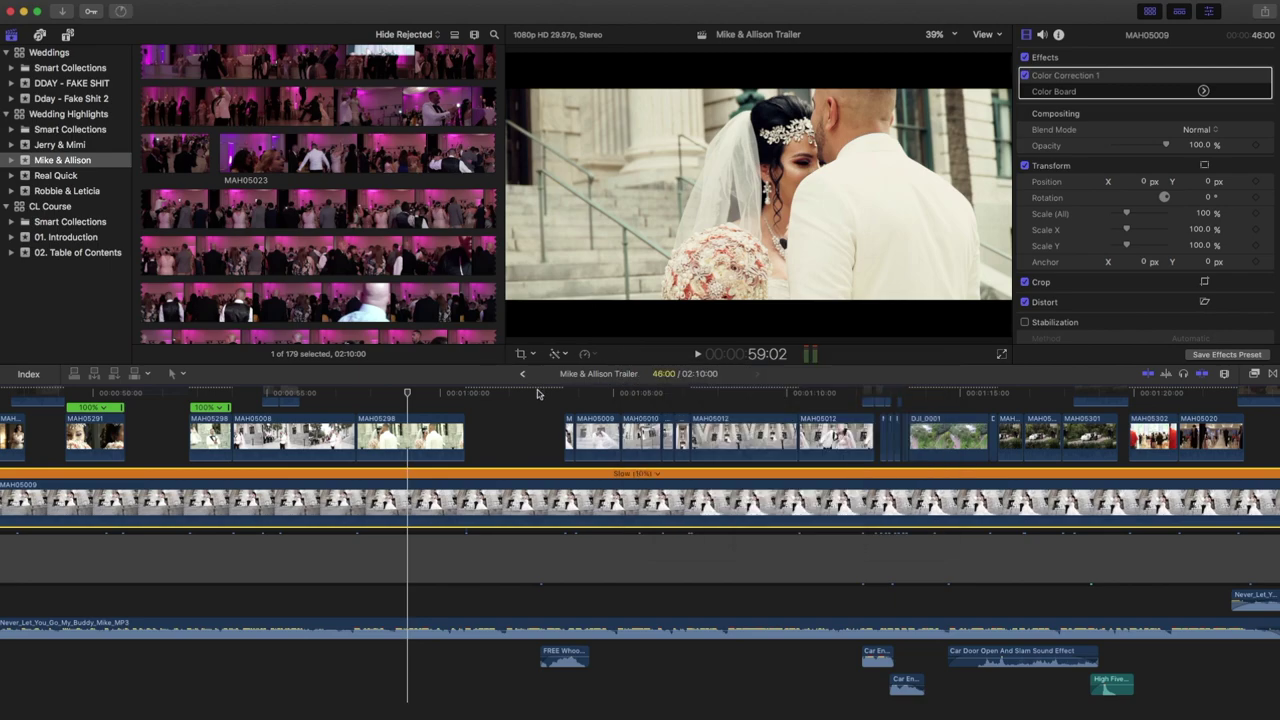
Step: Reset the slowed MAH05009 clip to normal 100% speed and reselect it in the primary storyline
click(522, 391)
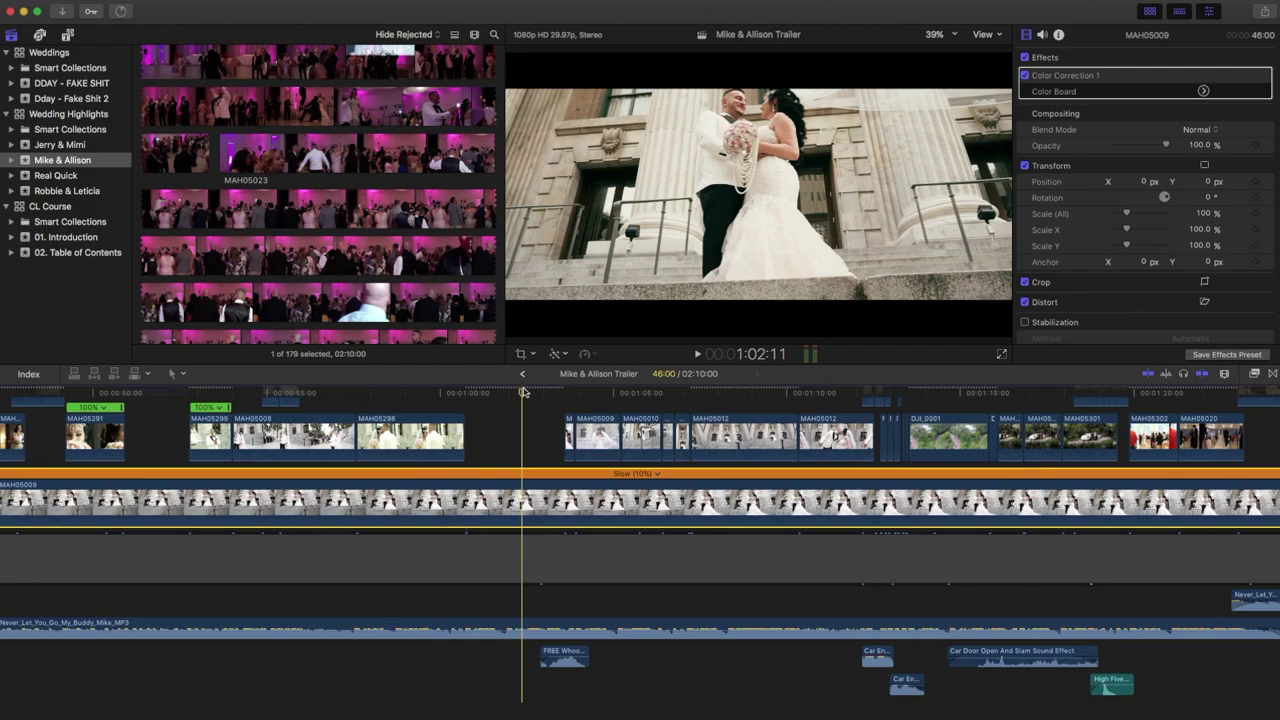
key(shift+n)
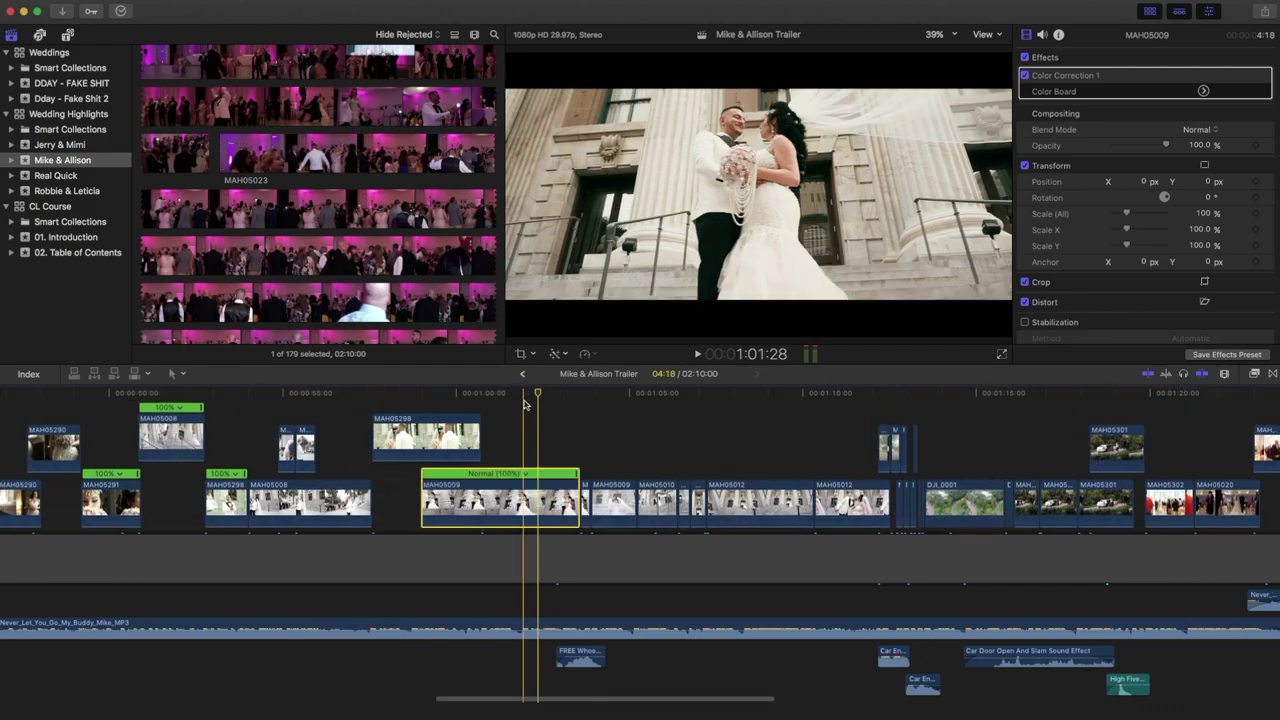
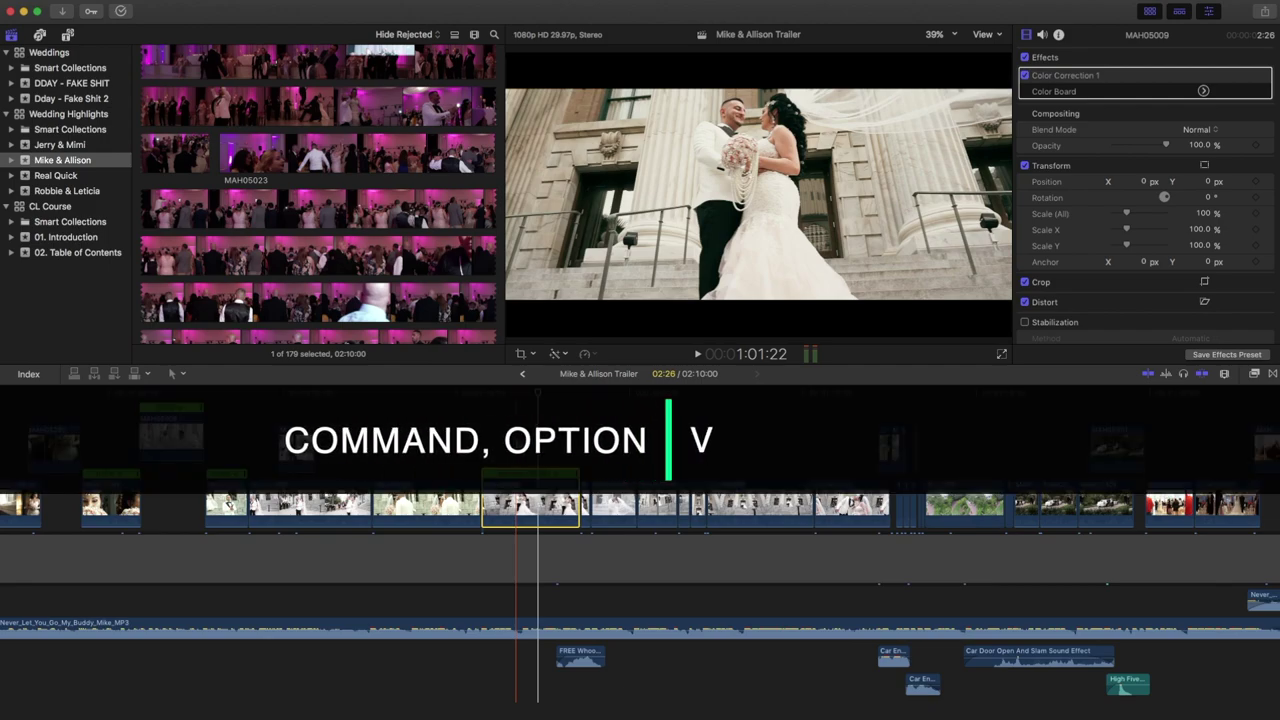
click(561, 453)
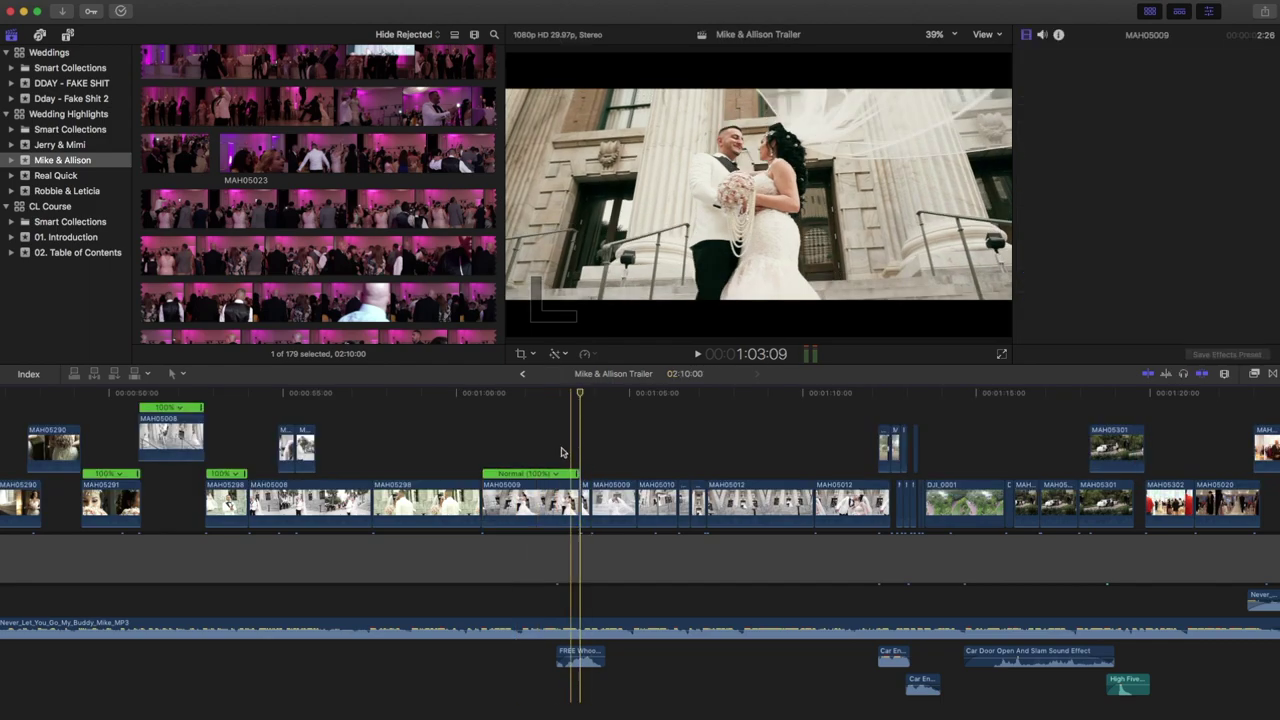
click(532, 496)
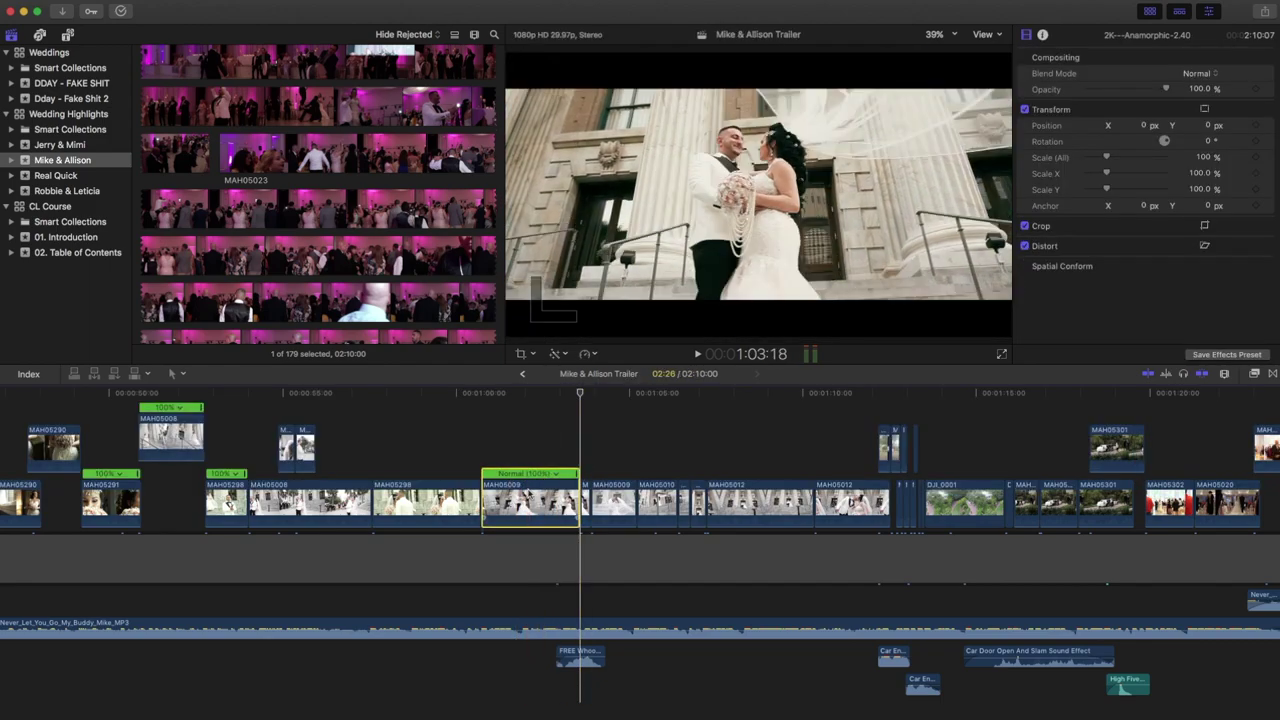
Step: Compare the inspector settings of MAH05009 and the DJI_0001 drone clip to see which effects each one carries
key(super+alt+v)
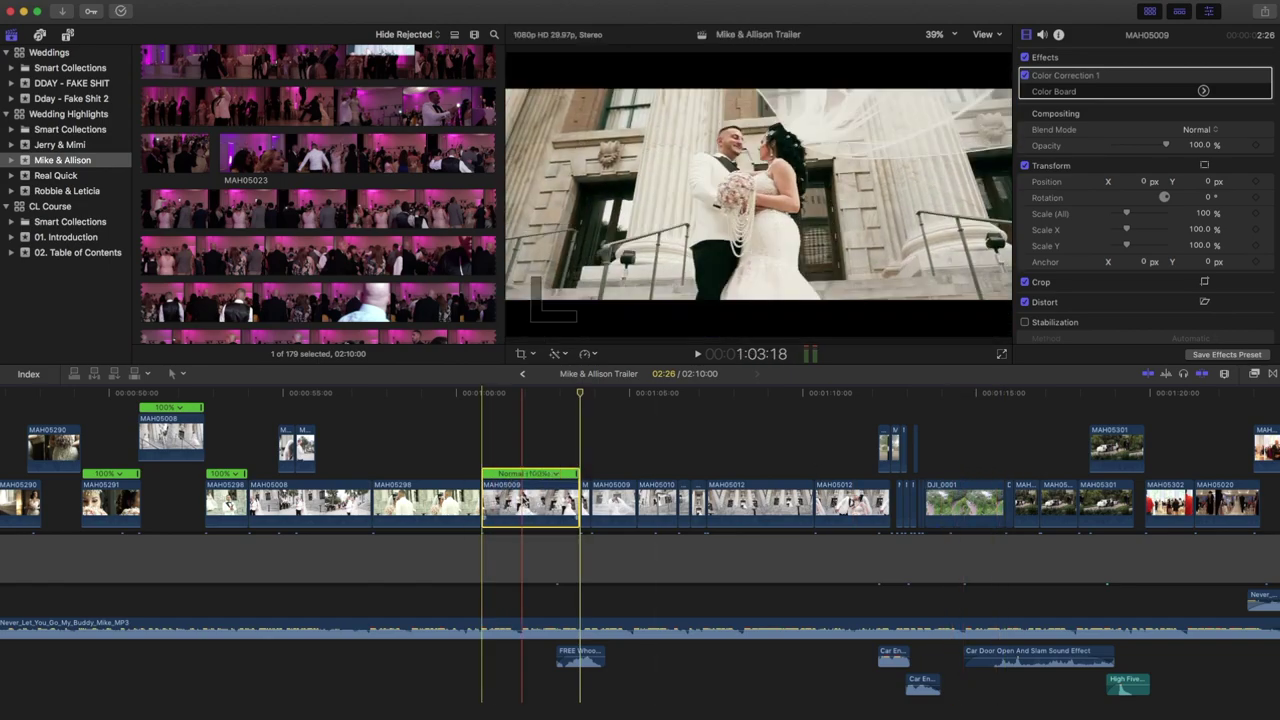
key(s)
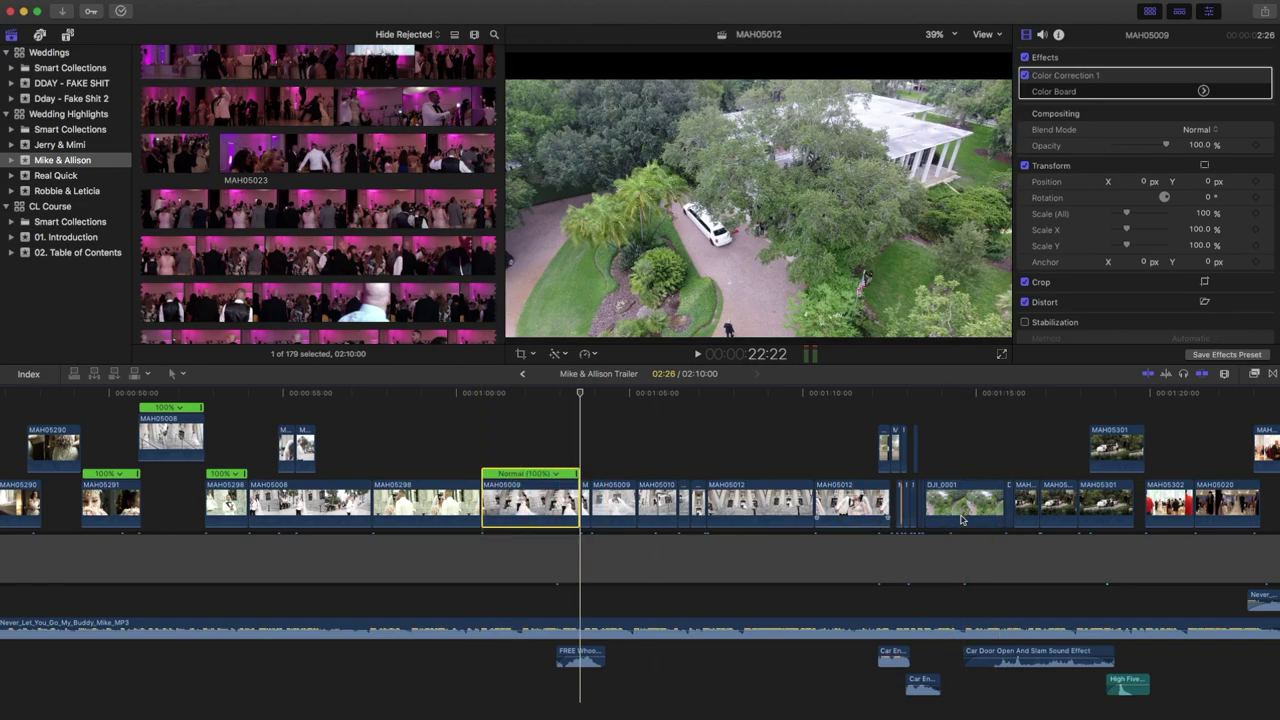
click(941, 505)
click(958, 510)
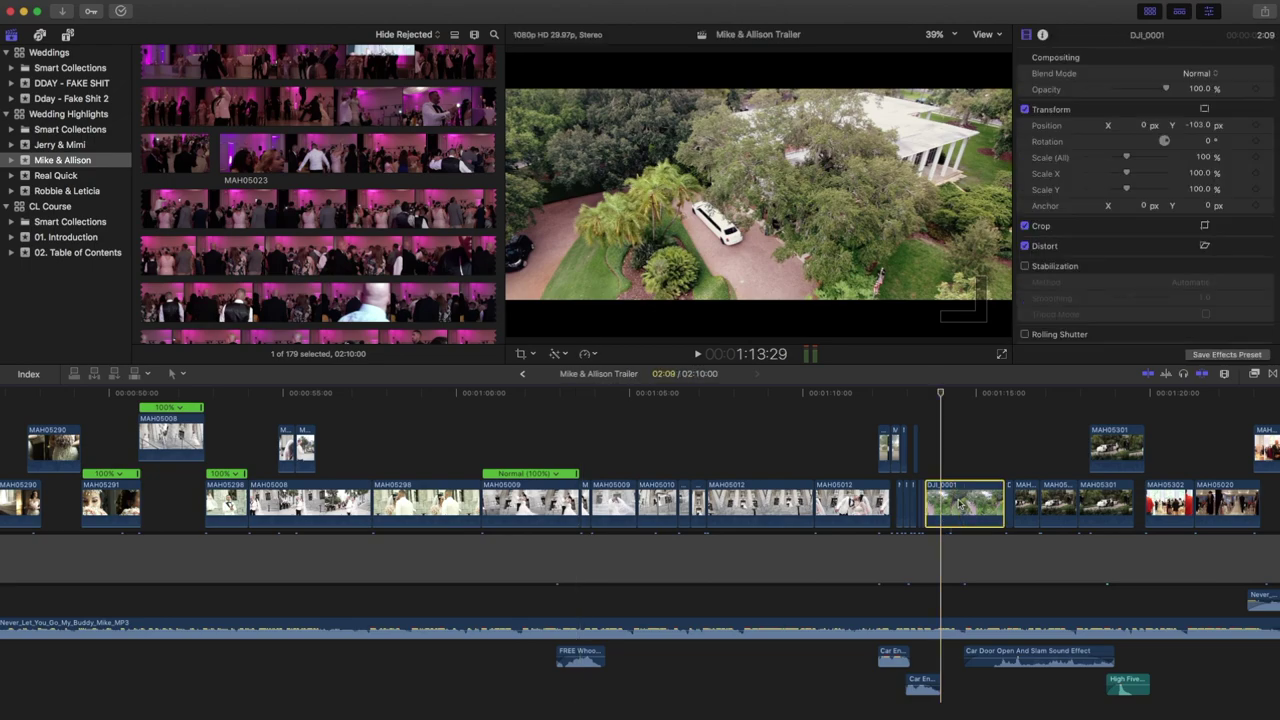
click(1062, 450)
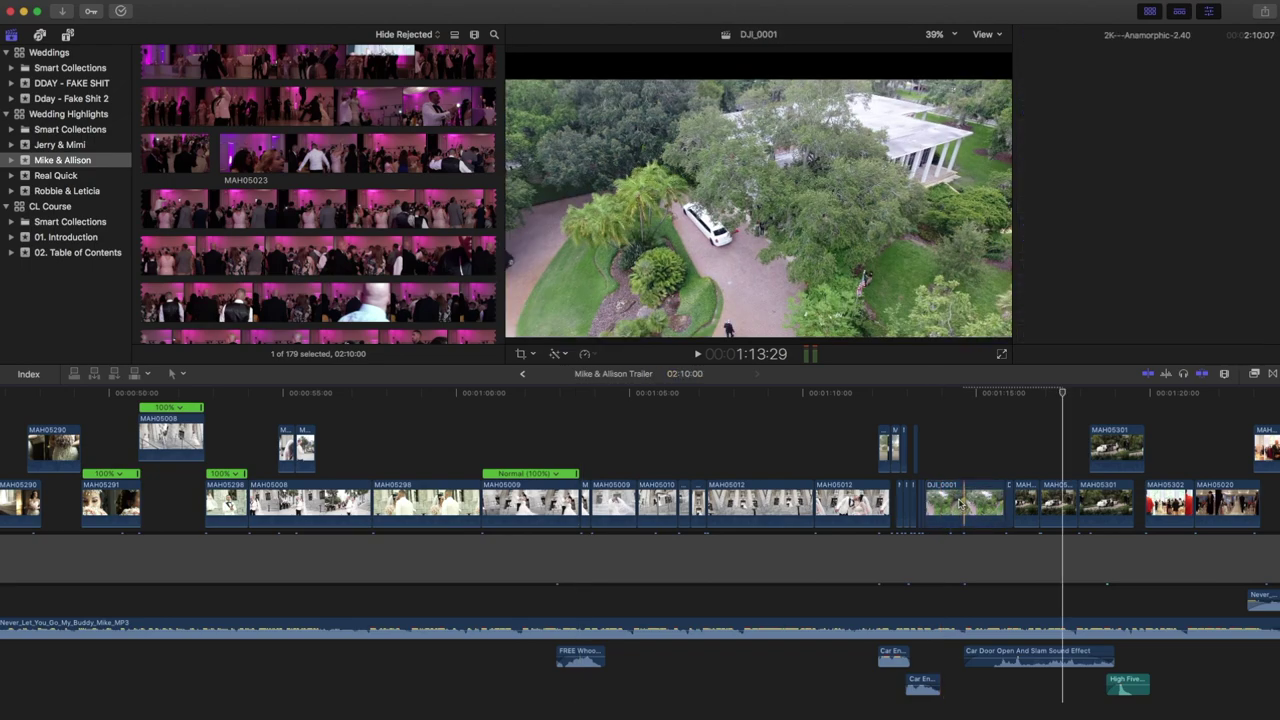
key(s)
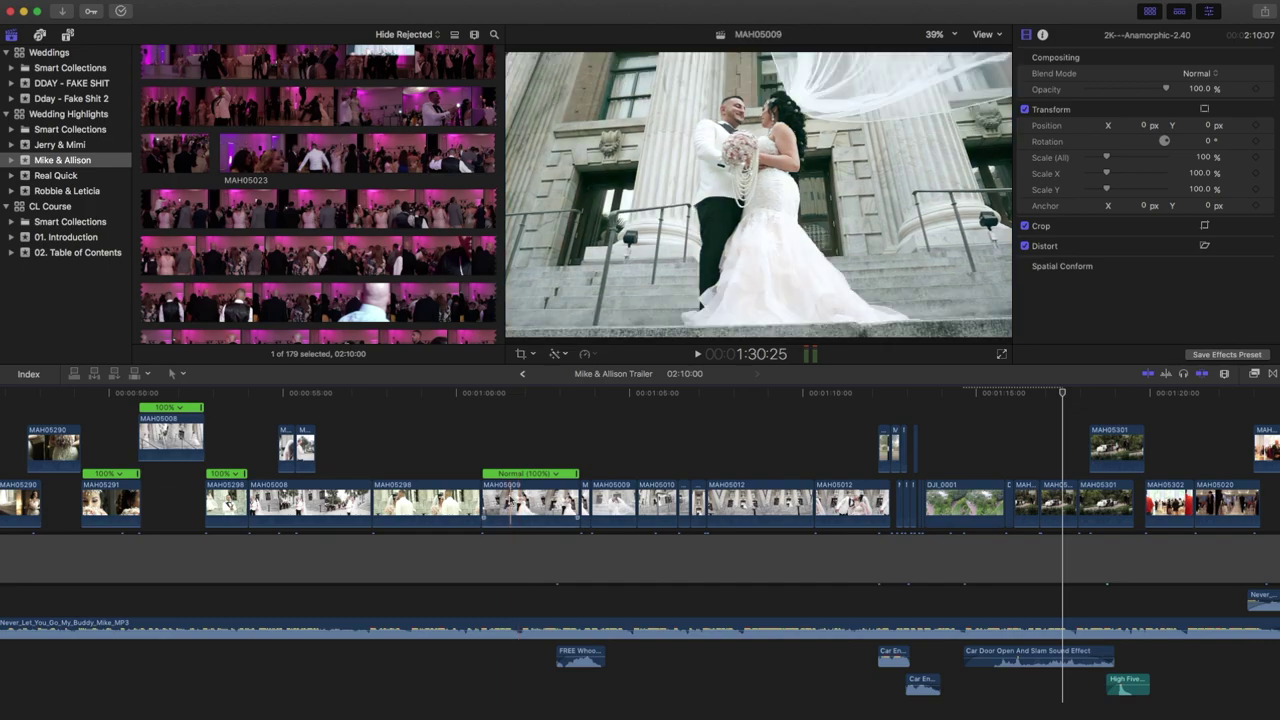
scroll(990, 455, up, 5)
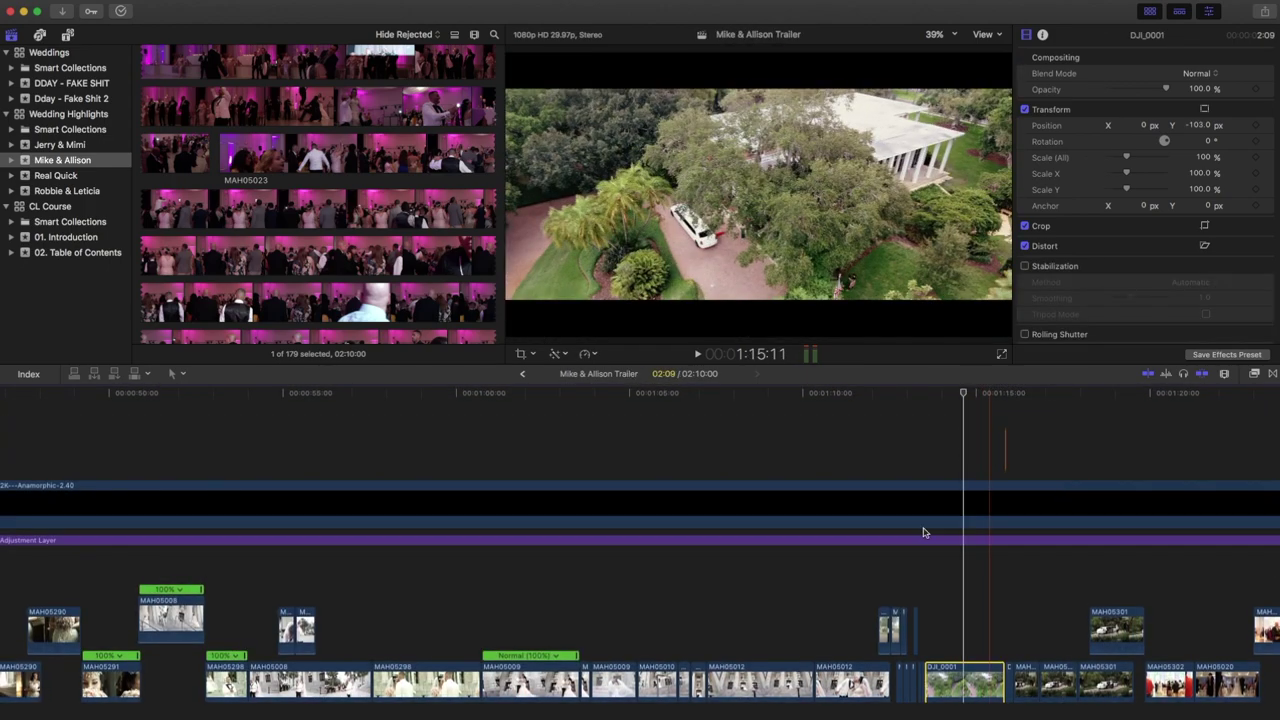
scroll(966, 600, down, 2)
click(935, 630)
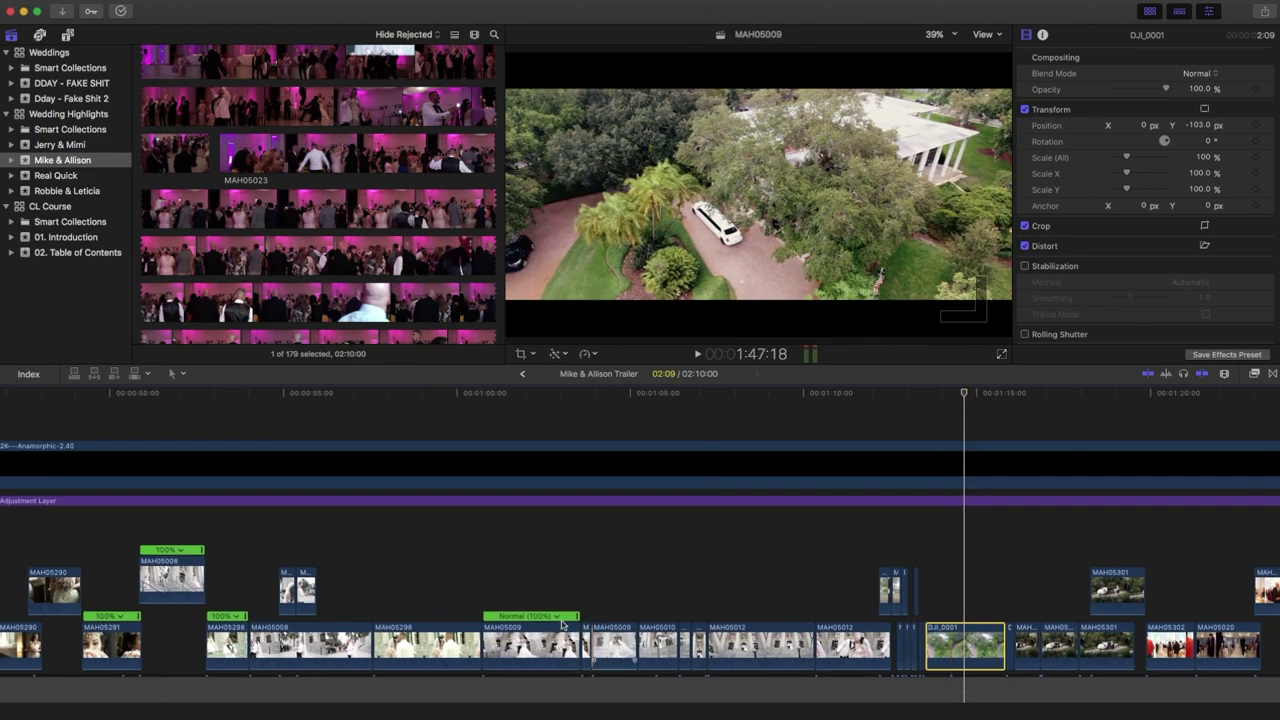
Step: Paste the Color Correction effect from MAH05009 onto DJI_0001 and move the playhead to the start of the drone clip
click(531, 648)
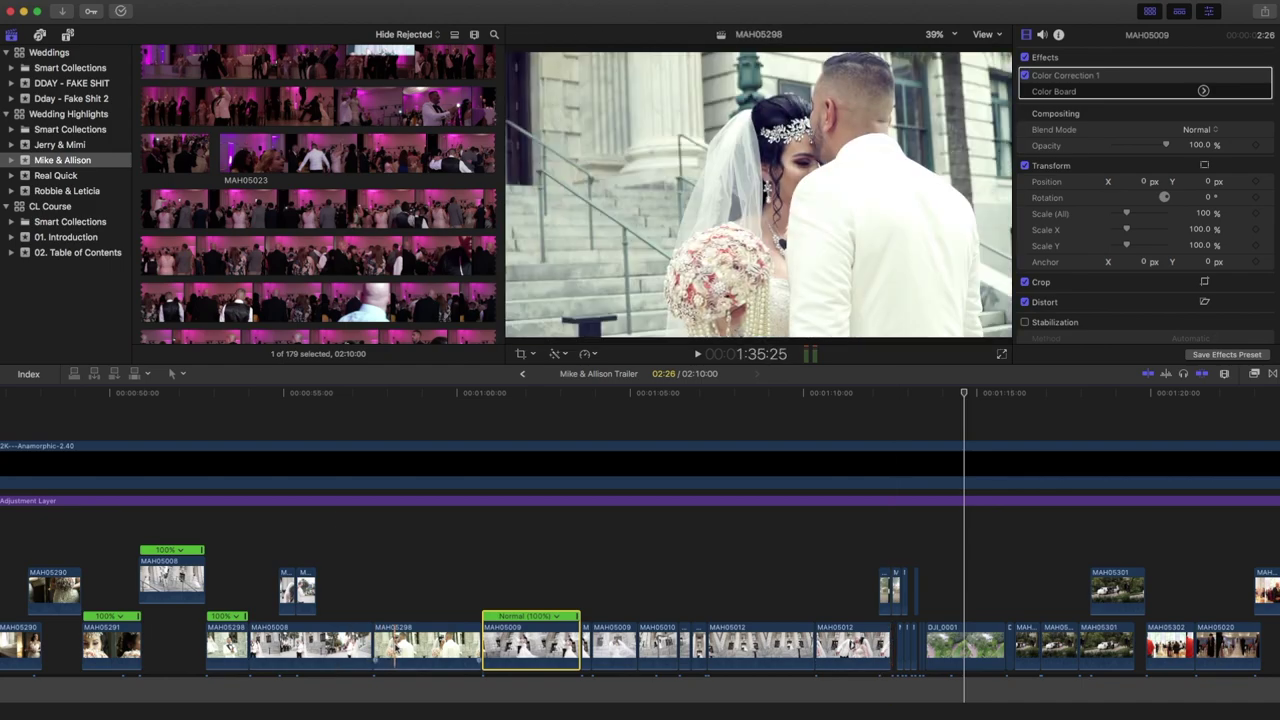
click(956, 648)
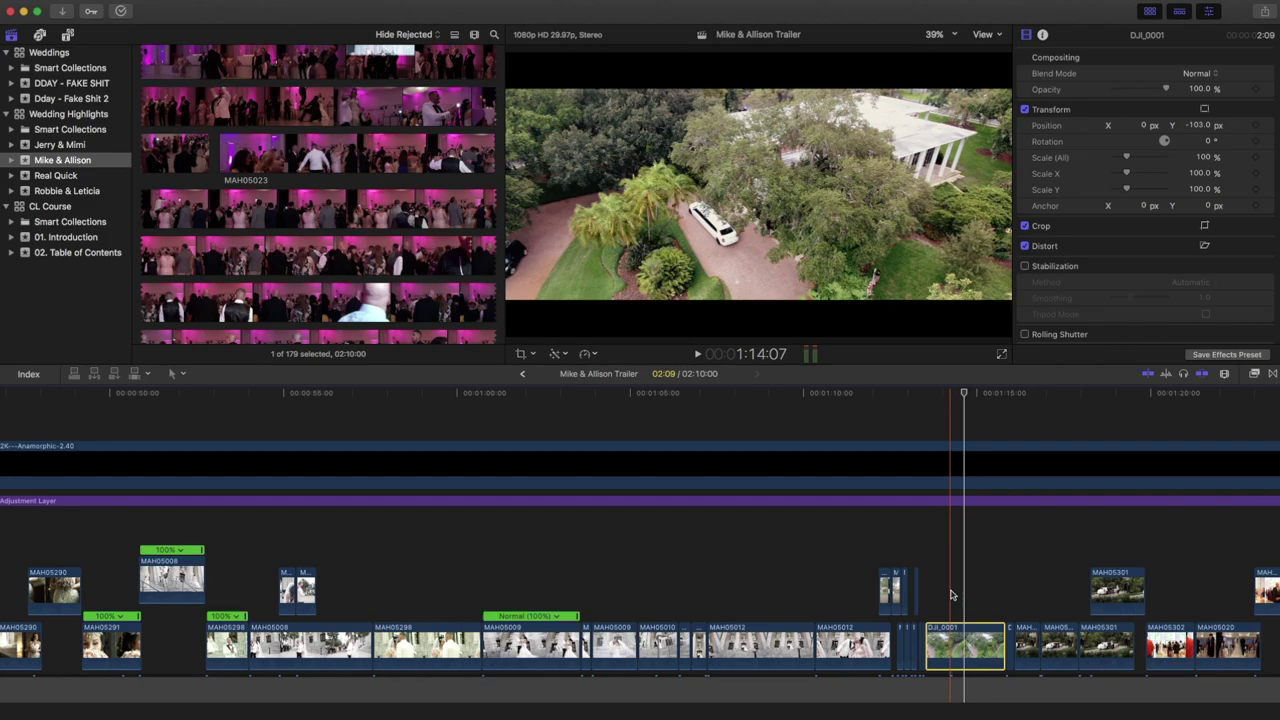
key(super+alt+v)
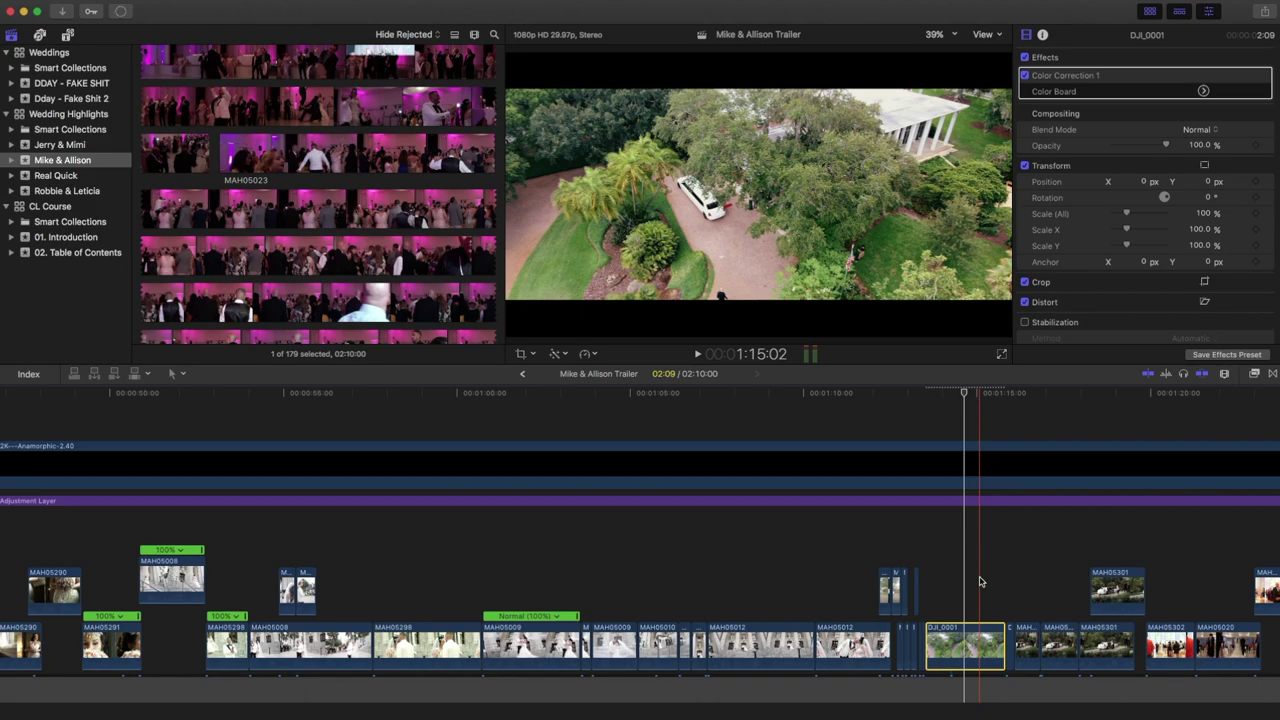
click(980, 581)
key(Up)
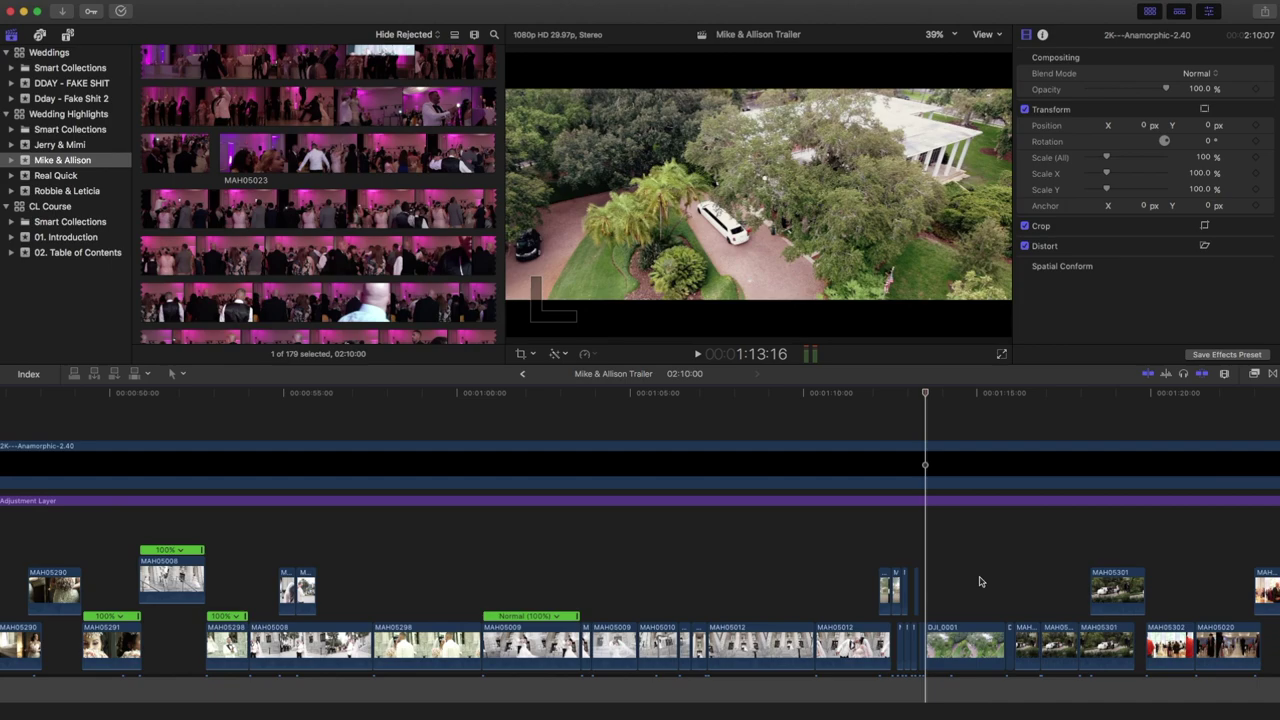
Step: Select the clips from MAH05298 through MAH05302 except DJI_0001, then clear the selection and move the playhead to 58:24
drag(392, 552, 1195, 690)
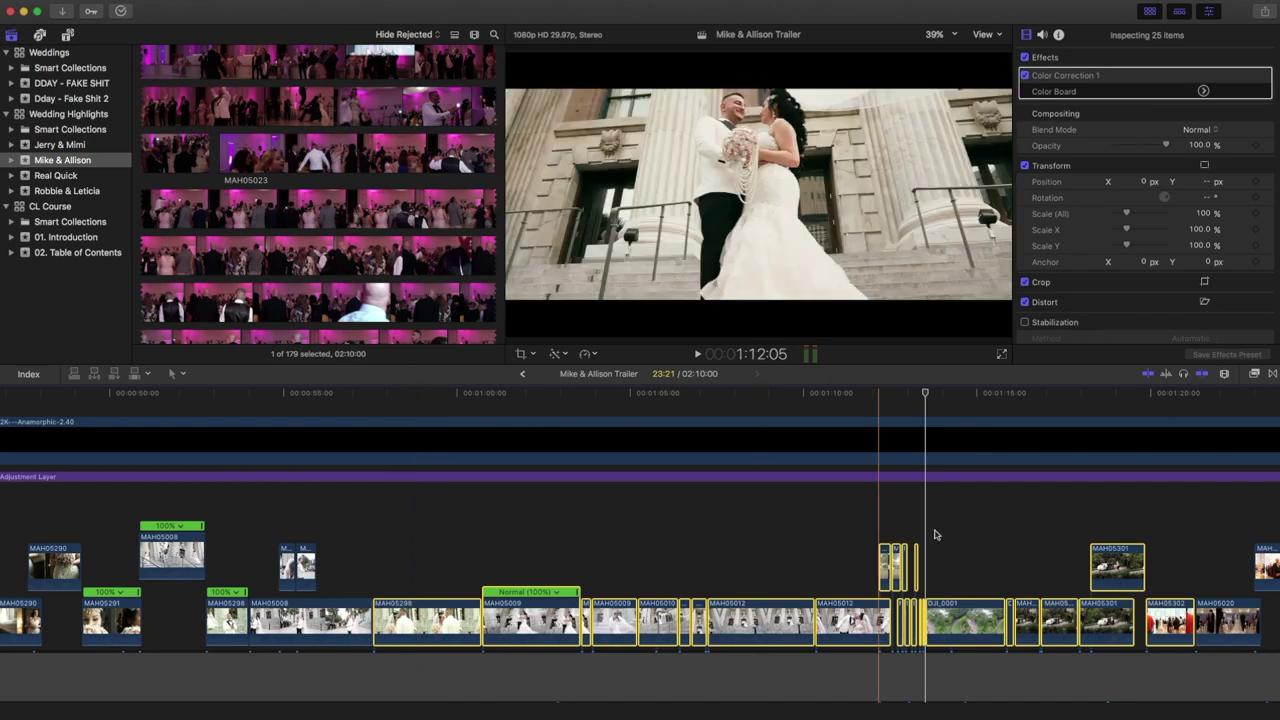
click(538, 537)
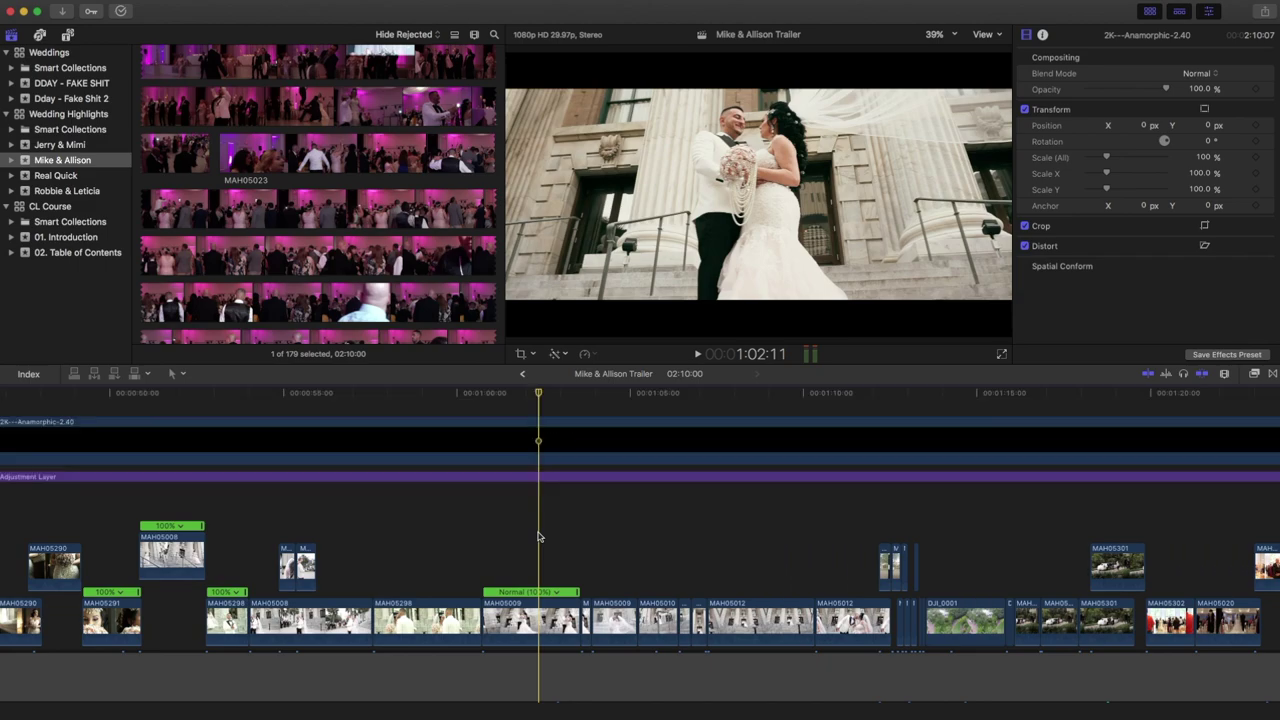
click(500, 551)
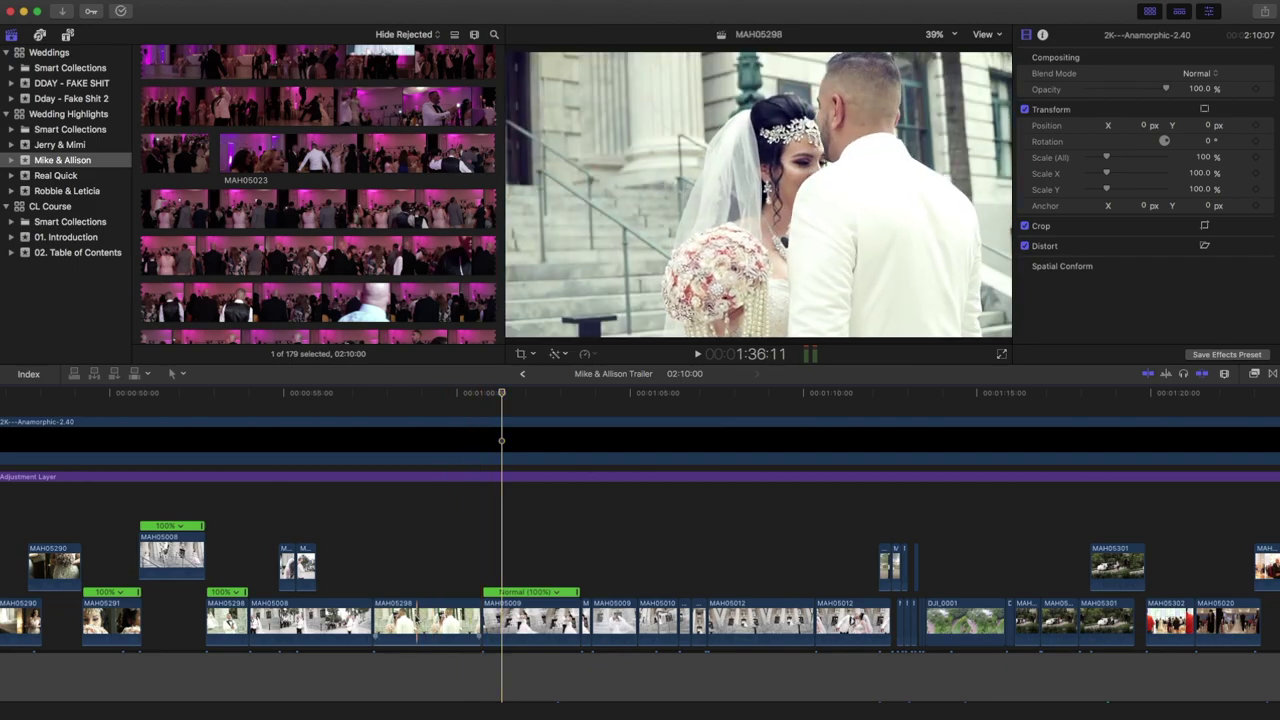
click(417, 580)
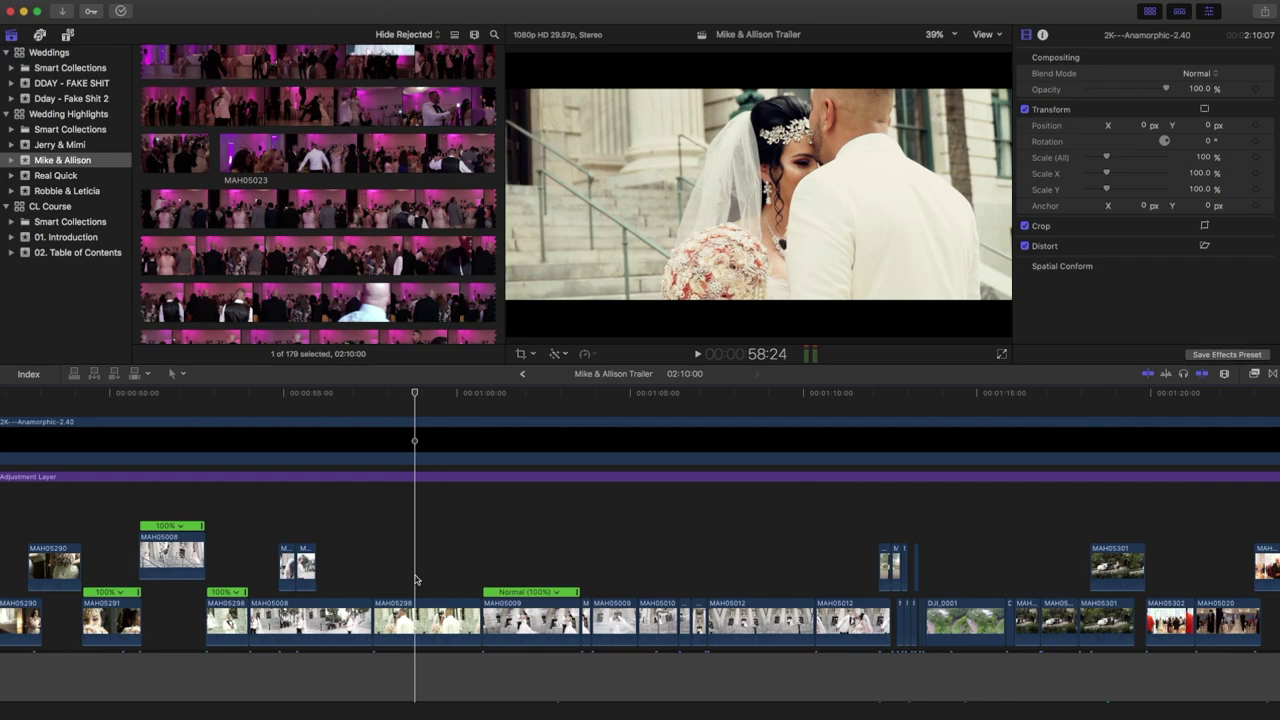
Step: Place four copies of MAH05298 as connected clips above the primary storyline, between about 1:03 and 1:12
click(432, 612)
drag(432, 612, 852, 488)
scroll(845, 492, up, 3)
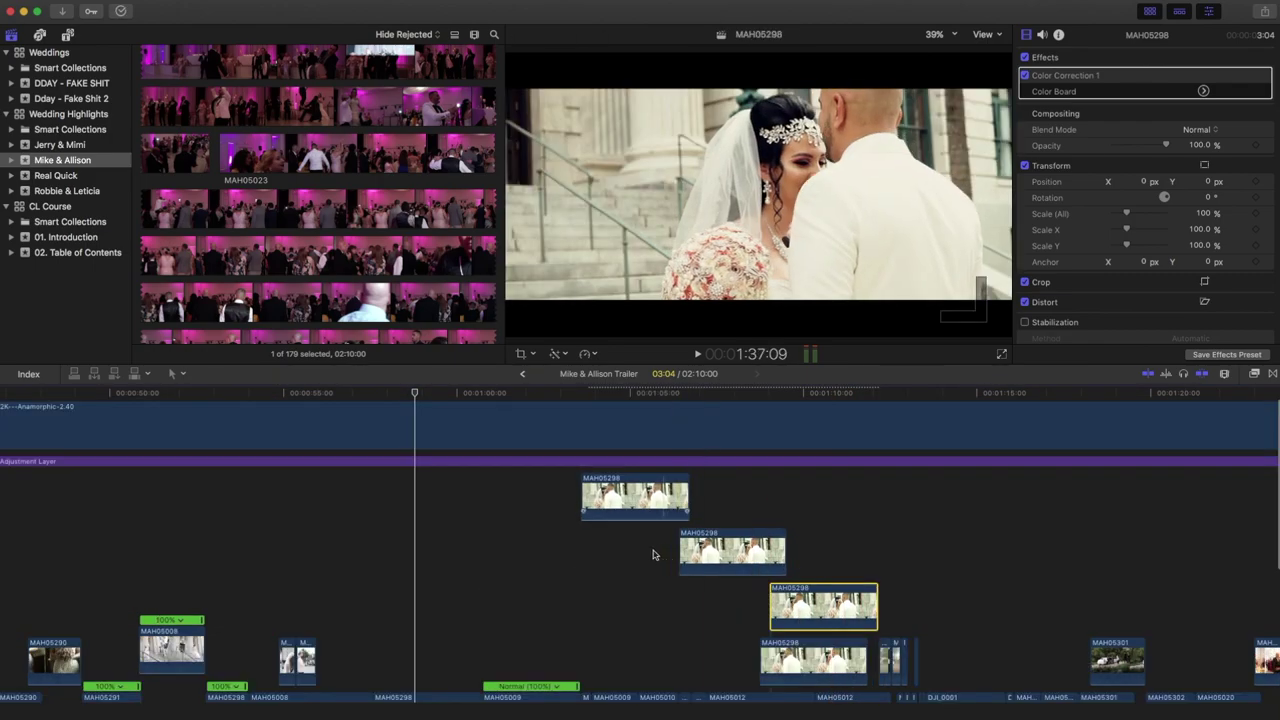
scroll(592, 561, down, 2)
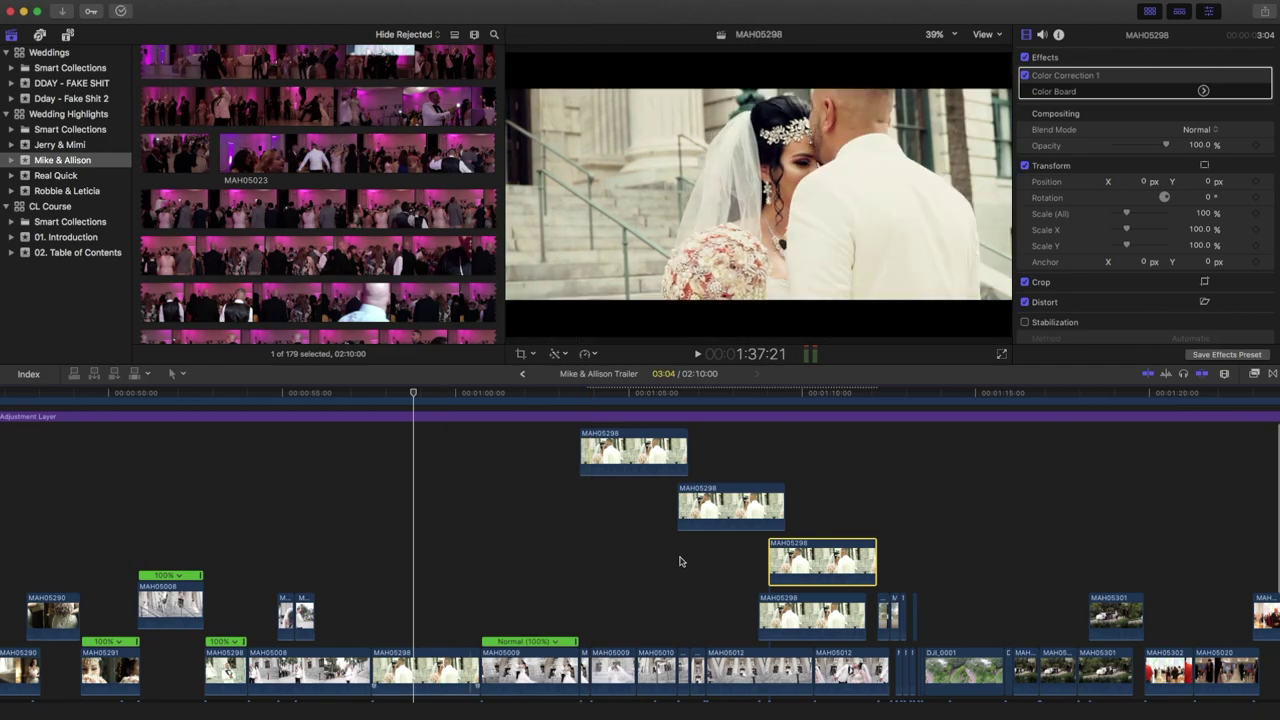
Step: Undo the placement of the three uppermost MAH05298 copies, keeping only the one directly above the primary storyline
key(super+z)
key(super+z)
key(super+z)
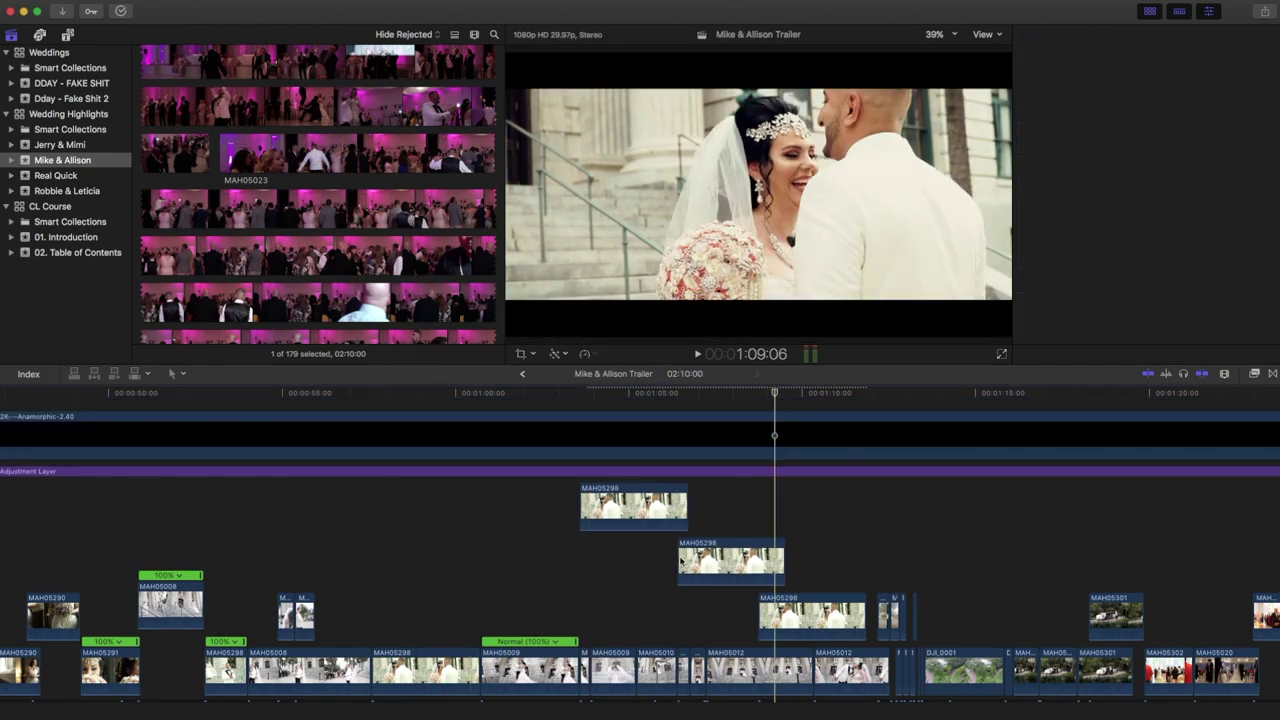
key(super+z)
key(super+z)
key(super+z)
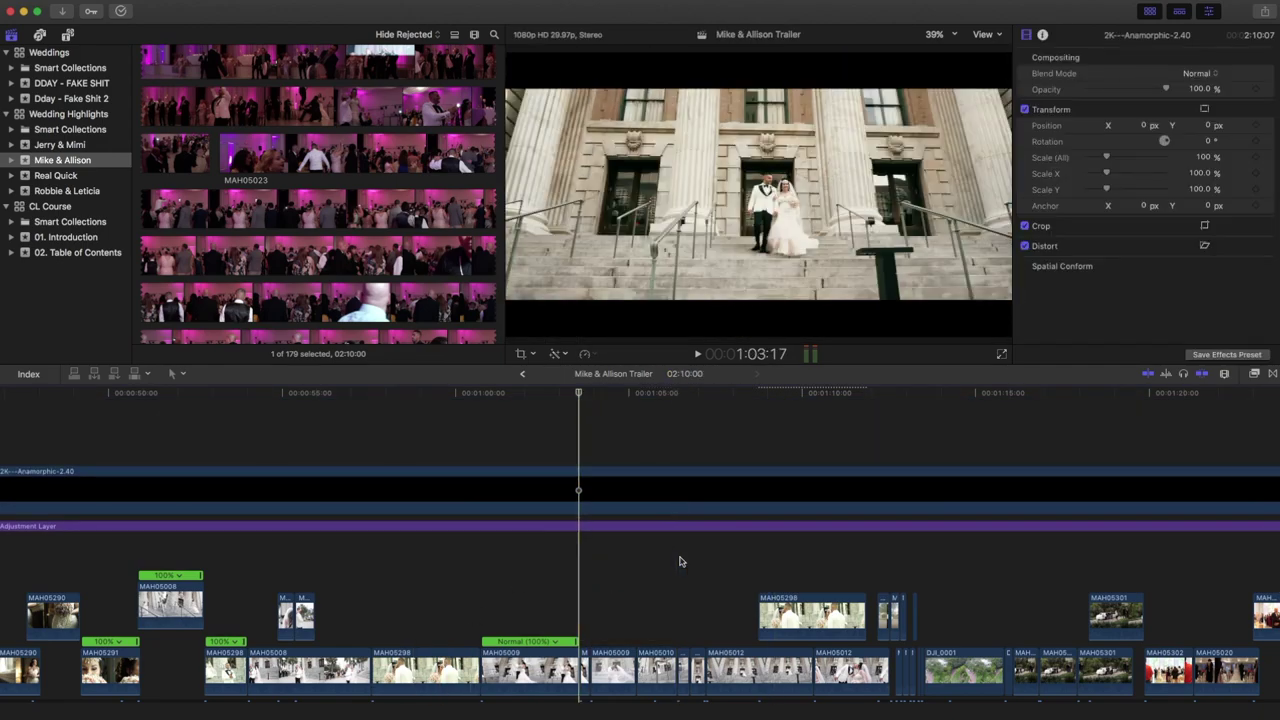